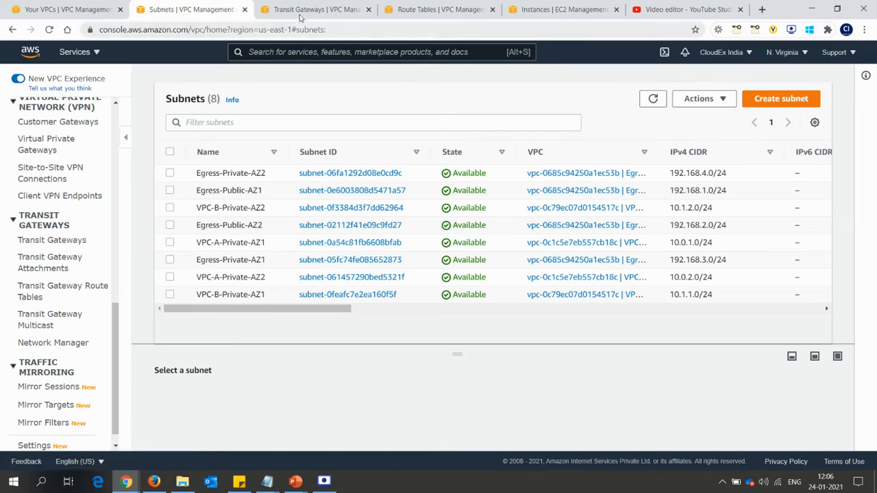
- Create a transit gateway named Hub-TGW, keeping the default configuration options
click(309, 14)
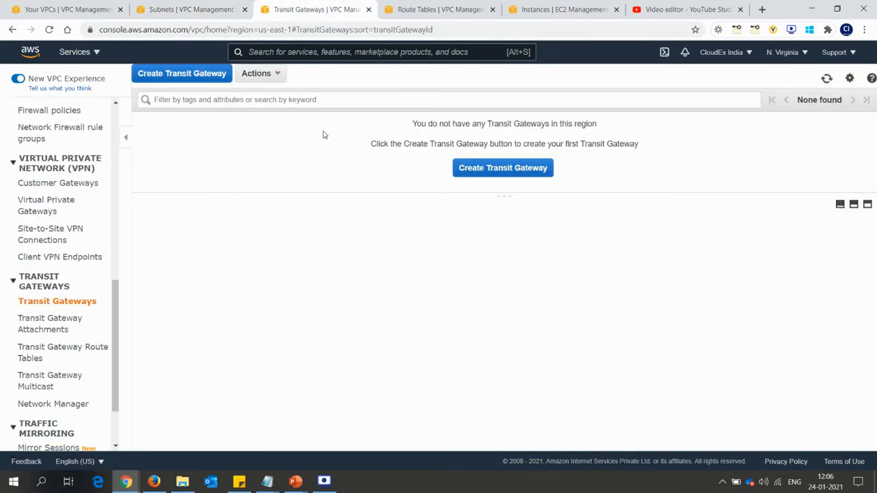
click(199, 74)
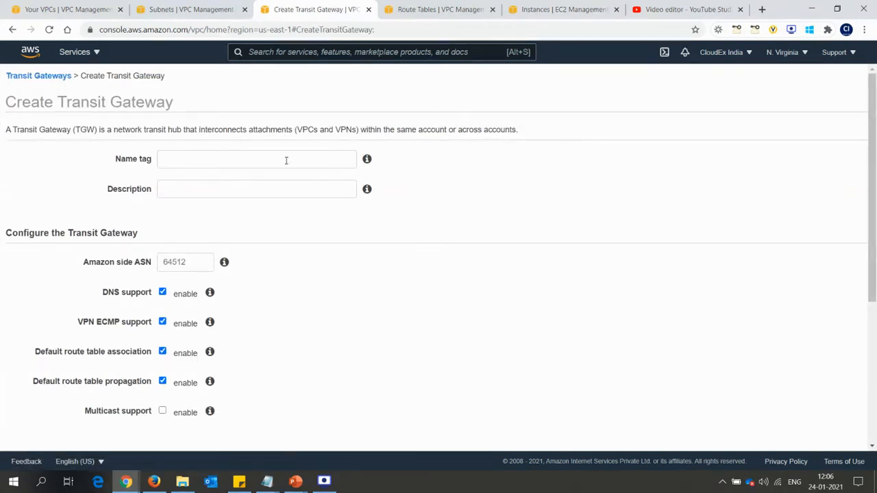
click(284, 159)
text(Hub)
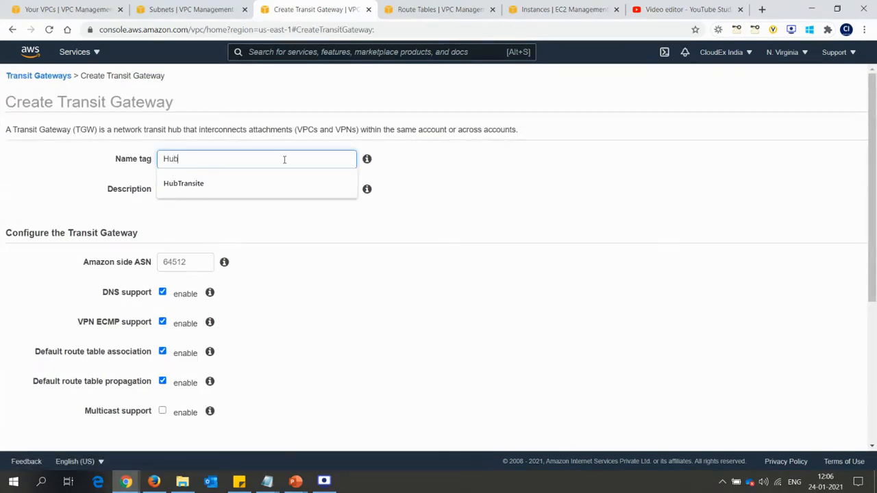
text(-TGW)
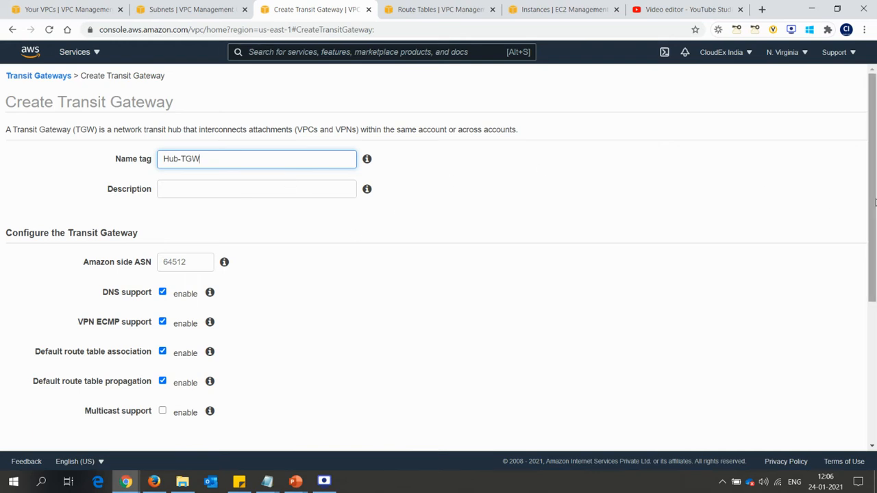
drag(873, 203, 874, 384)
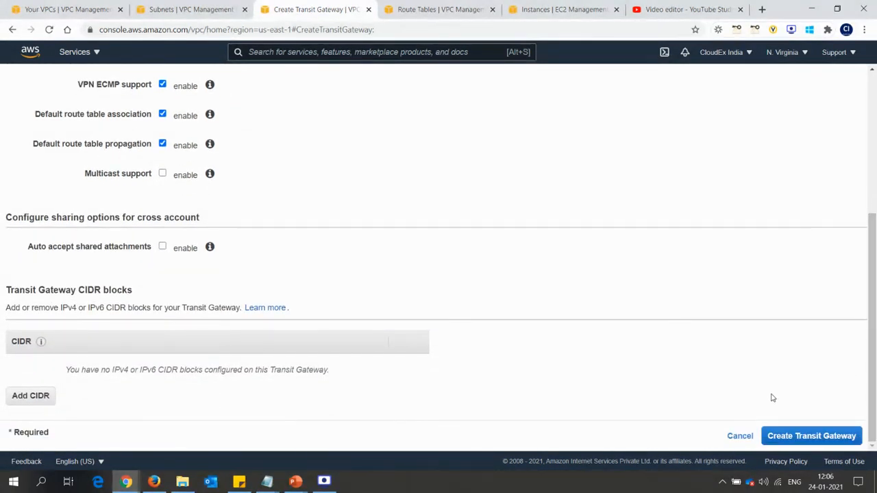
click(788, 437)
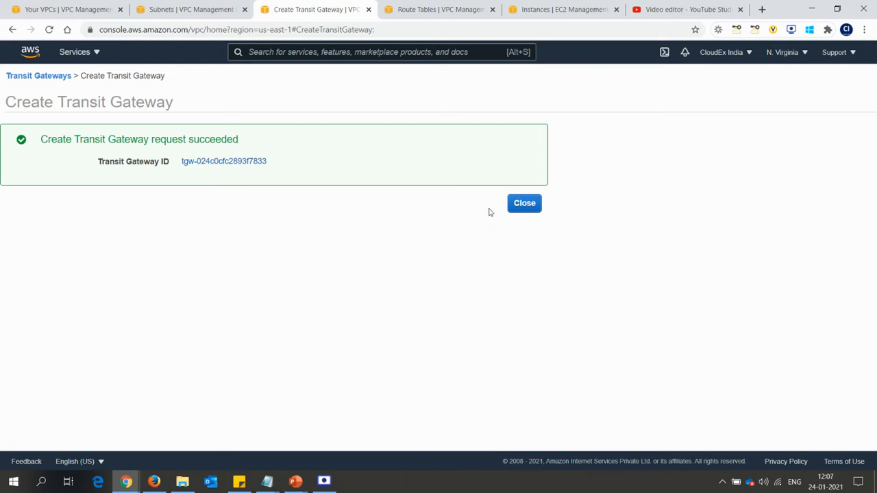
click(524, 204)
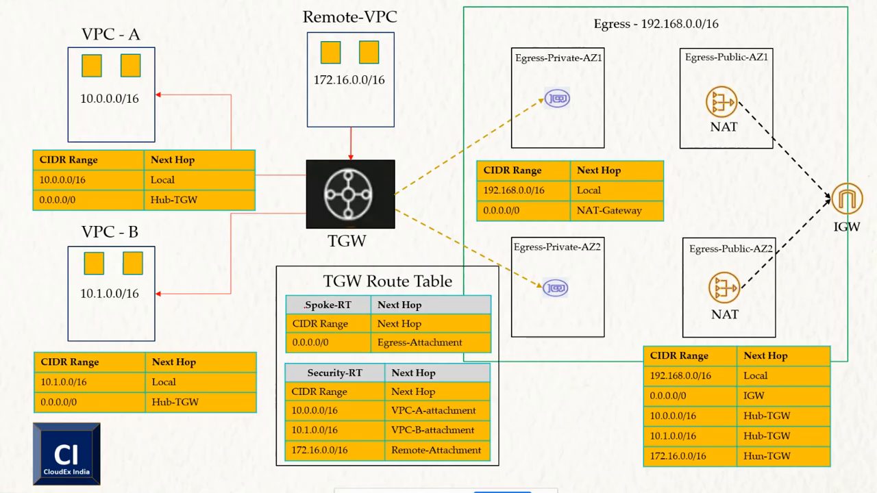
- Name the Hub-TGW transit gateway's default route table Spoke-RT
key(alt+Tab)
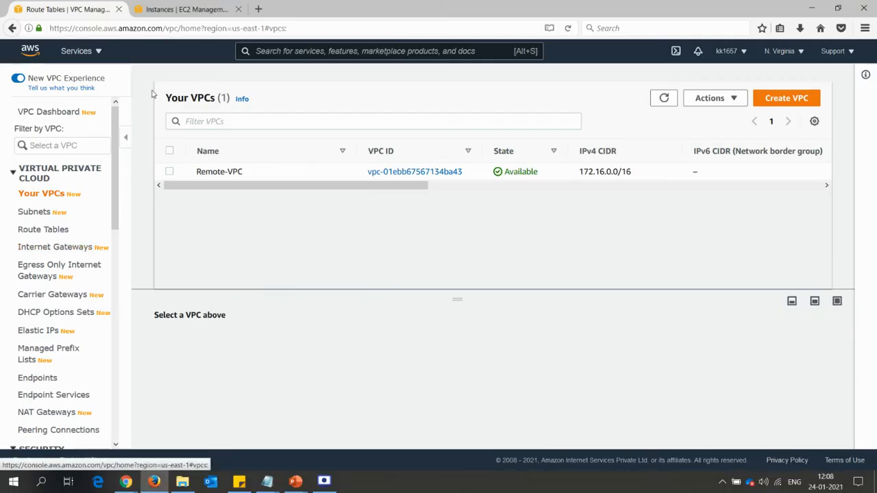
key(alt+Tab)
key(Tab)
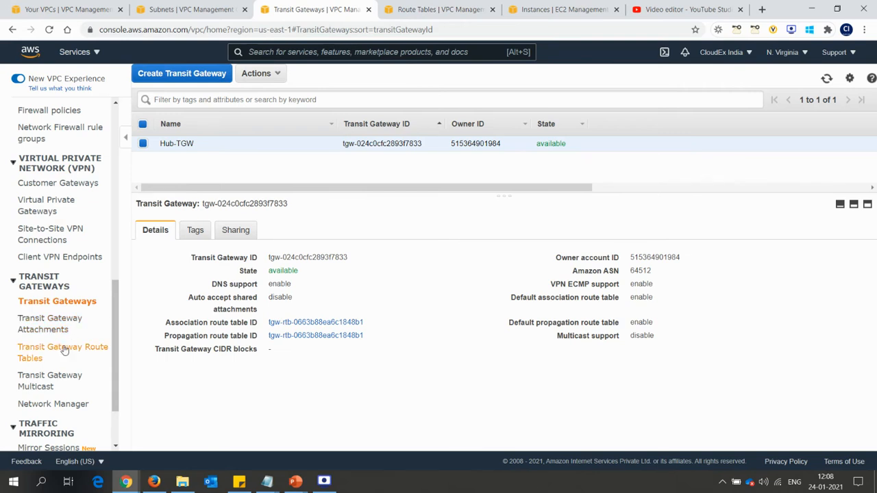
click(66, 351)
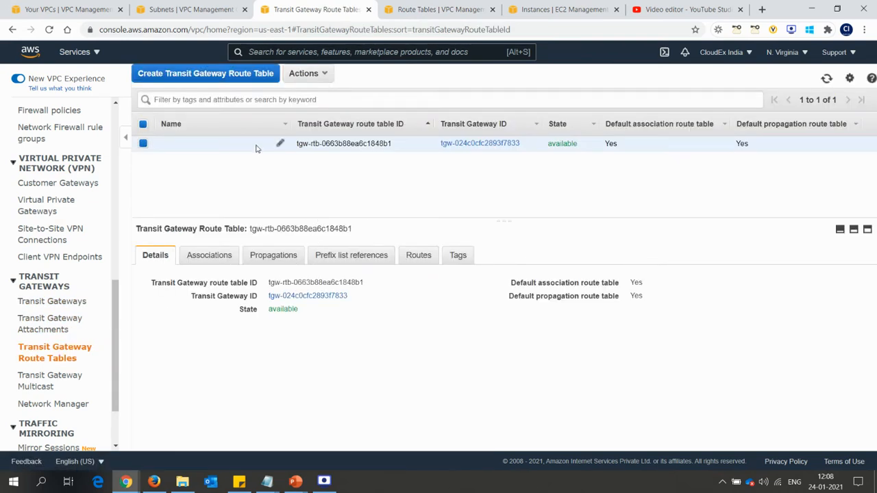
click(281, 144)
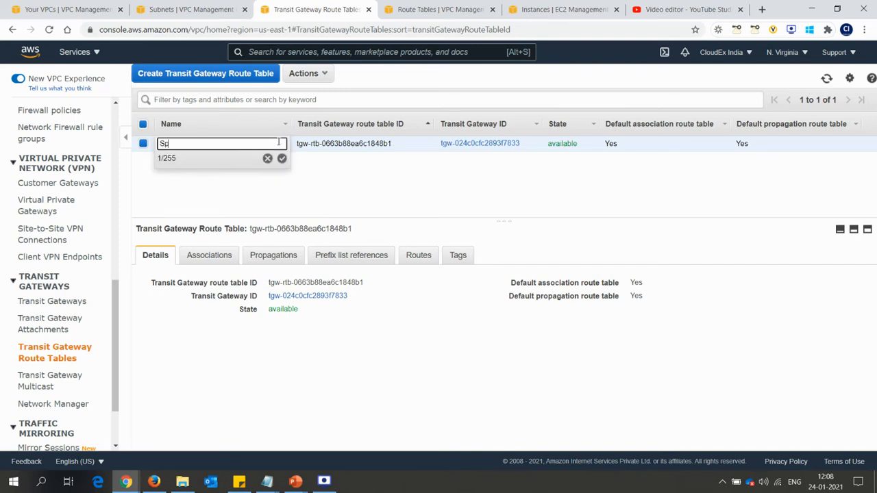
text(Spoke-RT)
click(281, 158)
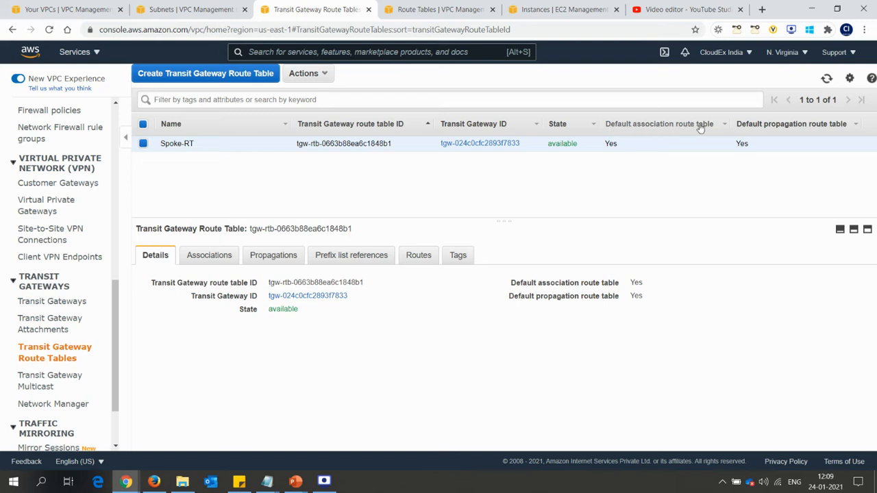
- Examine Spoke-RT's default association and propagation settings, the network diagram, and the table's associations, propagations and routes
double_click(740, 144)
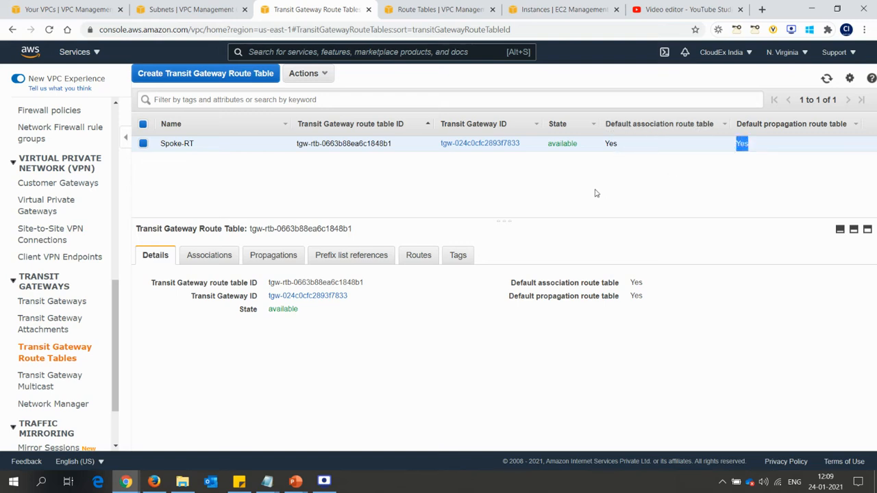
key(alt+Tab)
key(alt+Tab)
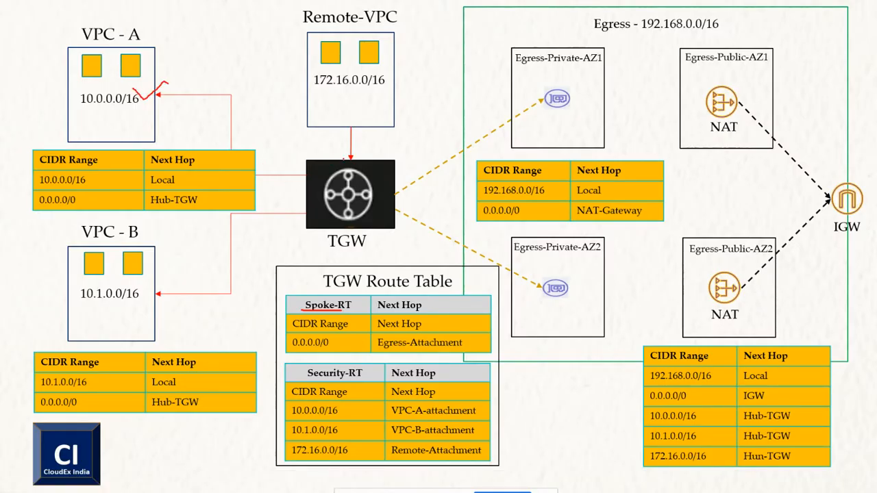
mouse_move(343, 158)
mouse_down()
mouse_move(328, 207)
mouse_move(346, 168)
mouse_up()
key(alt+Tab)
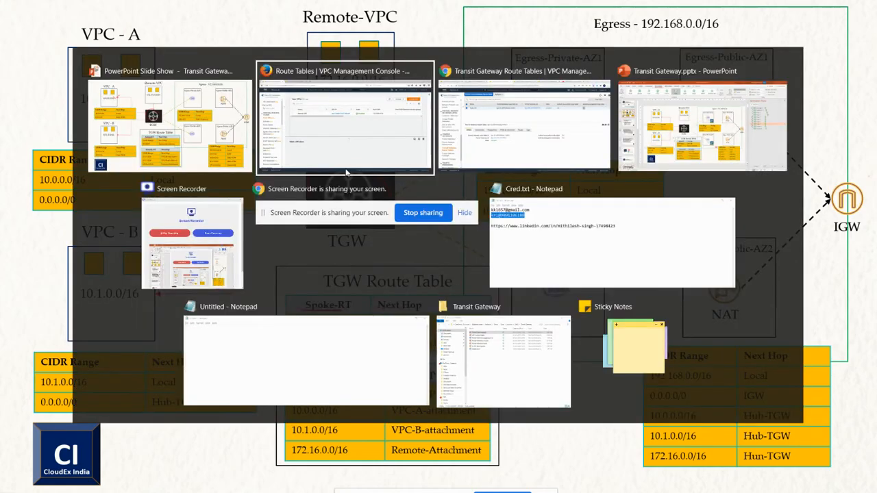
key(alt+Tab)
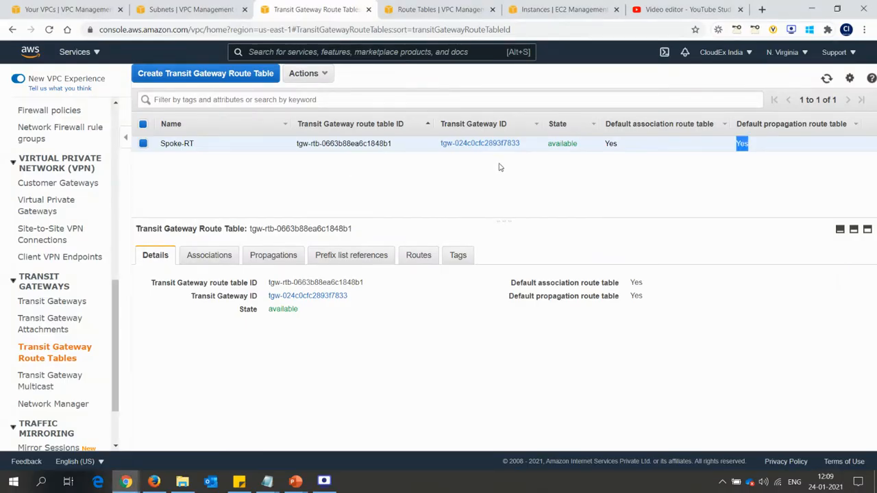
click(213, 263)
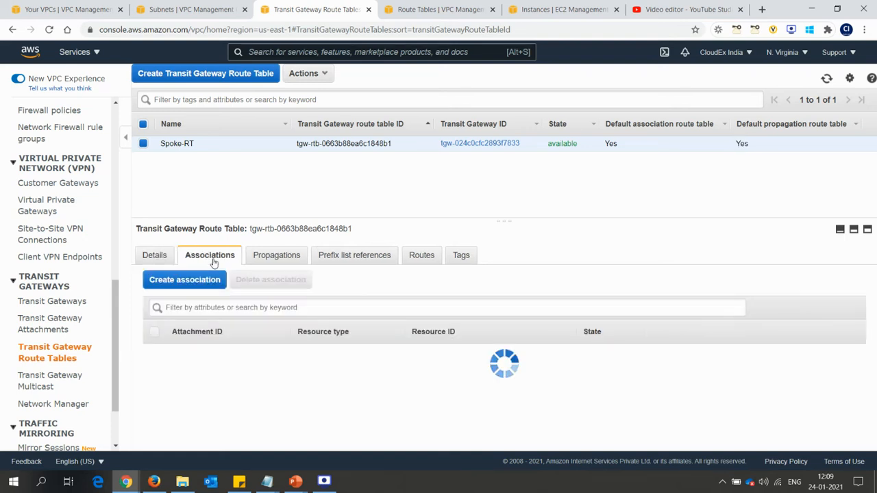
click(282, 260)
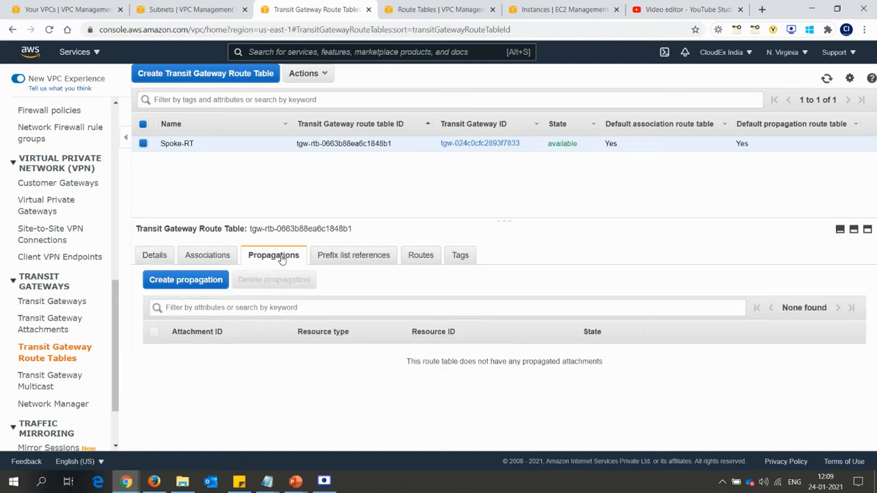
click(420, 257)
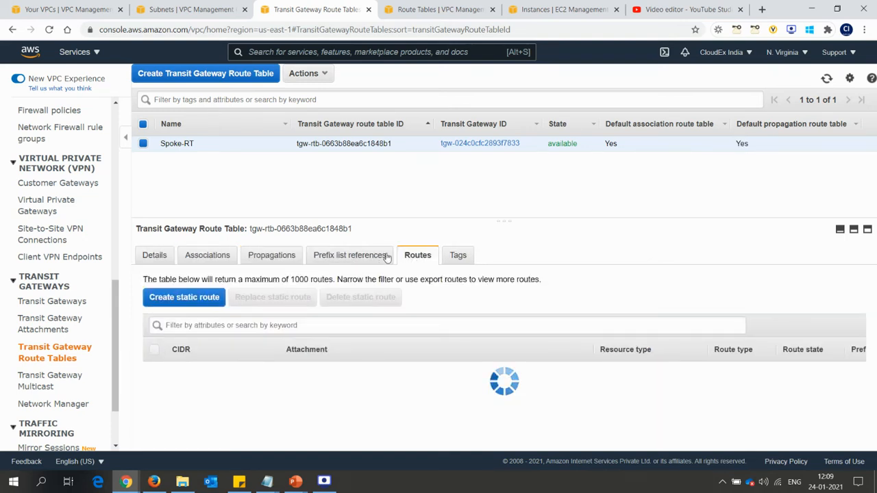
click(228, 256)
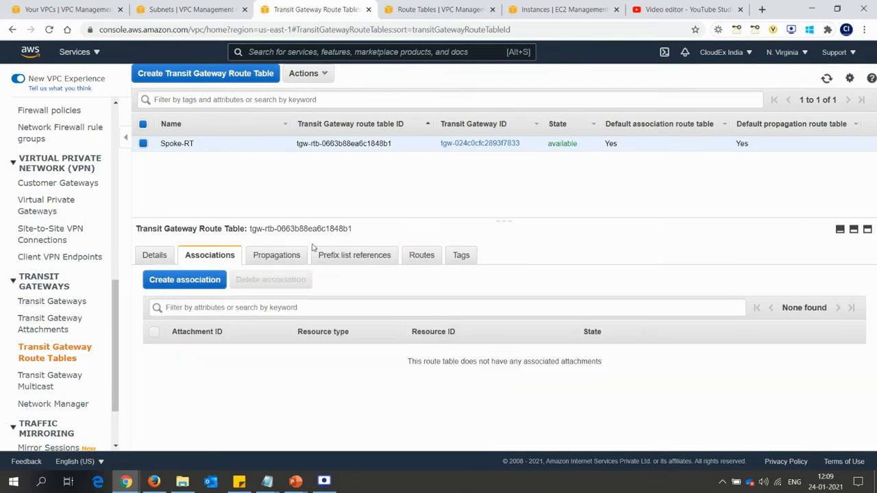
- Modify the Hub-TGW transit gateway to disable default route table association and default route table propagation
click(71, 304)
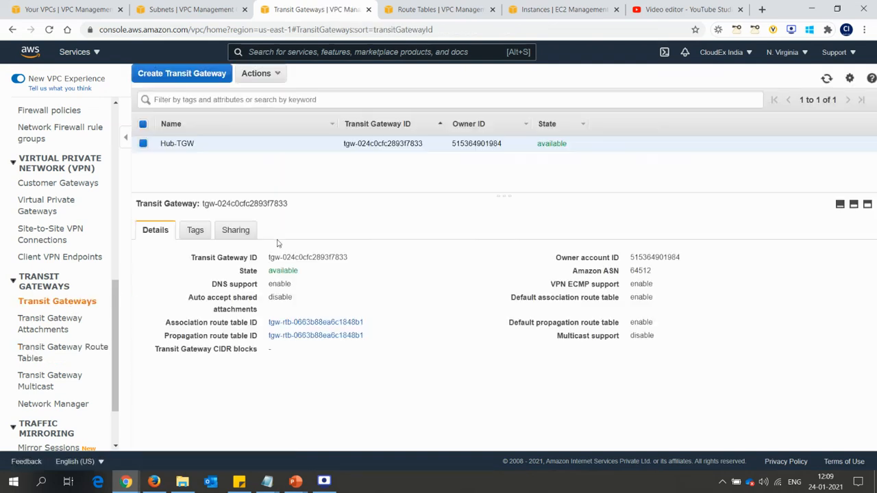
click(277, 74)
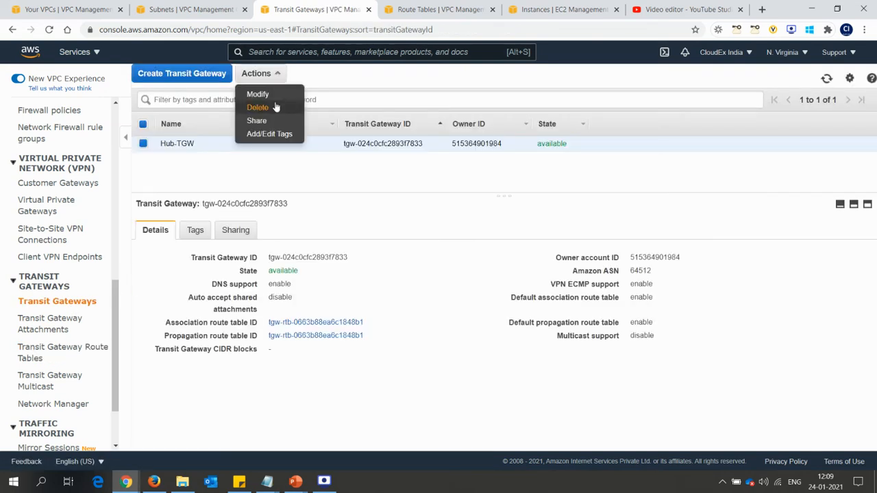
click(259, 94)
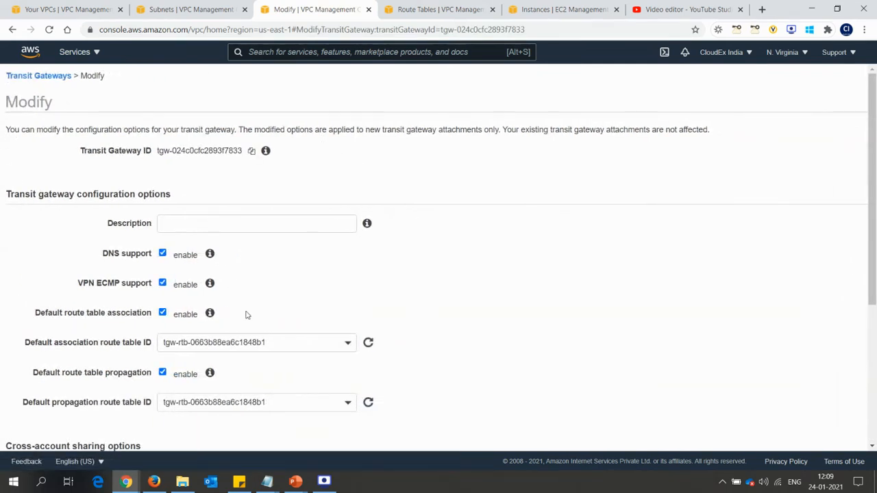
click(162, 313)
click(162, 342)
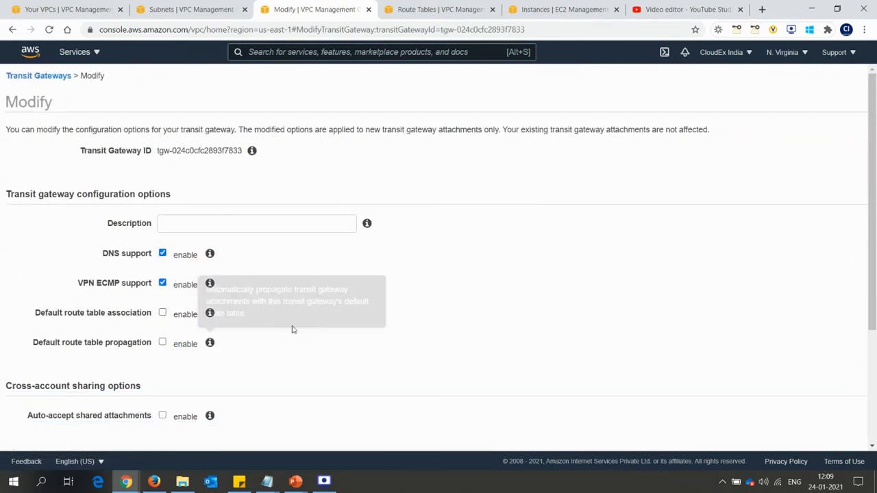
scroll(857, 261, down, 3)
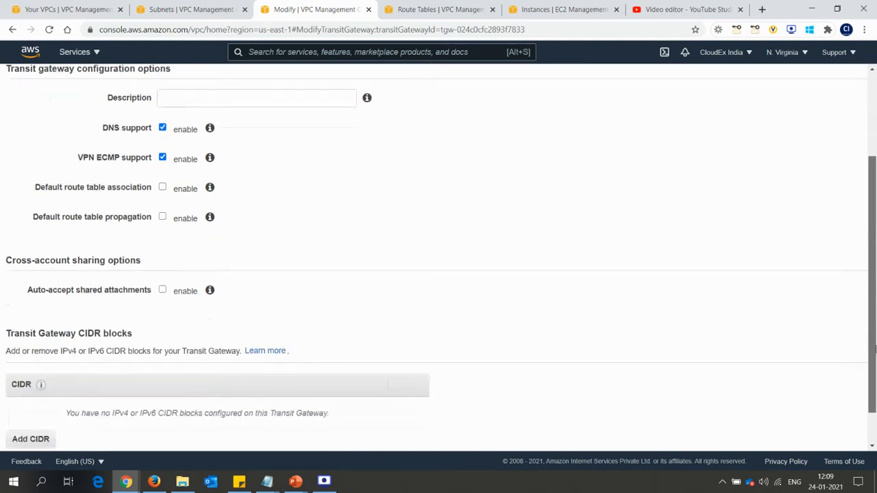
click(804, 438)
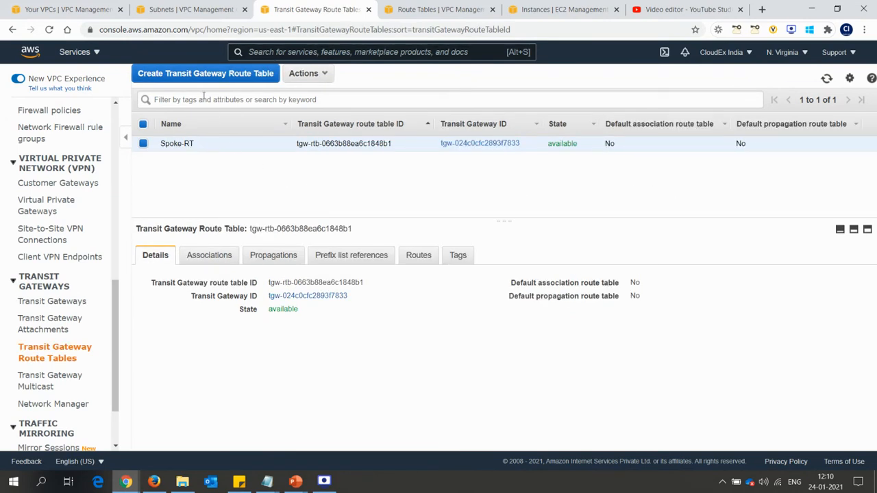
- Create a second transit gateway route table named Security-RT on Hub-TGW and refresh the route table list
click(203, 74)
click(205, 157)
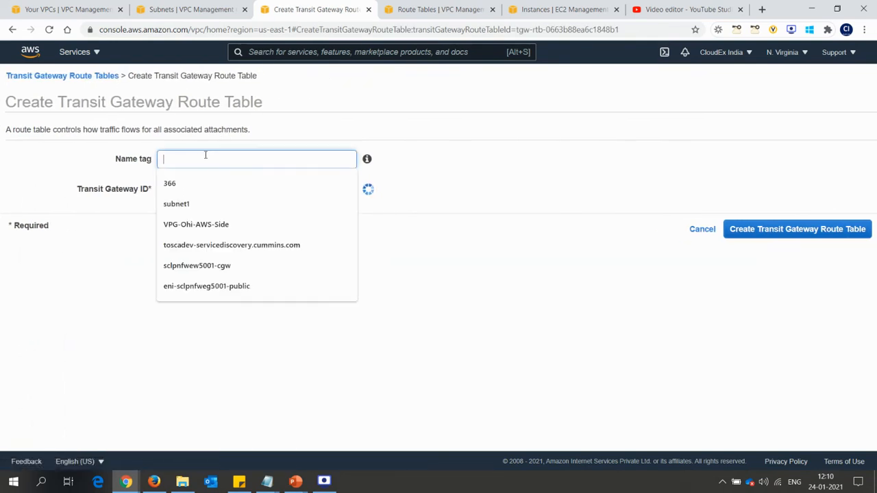
text(Securit)
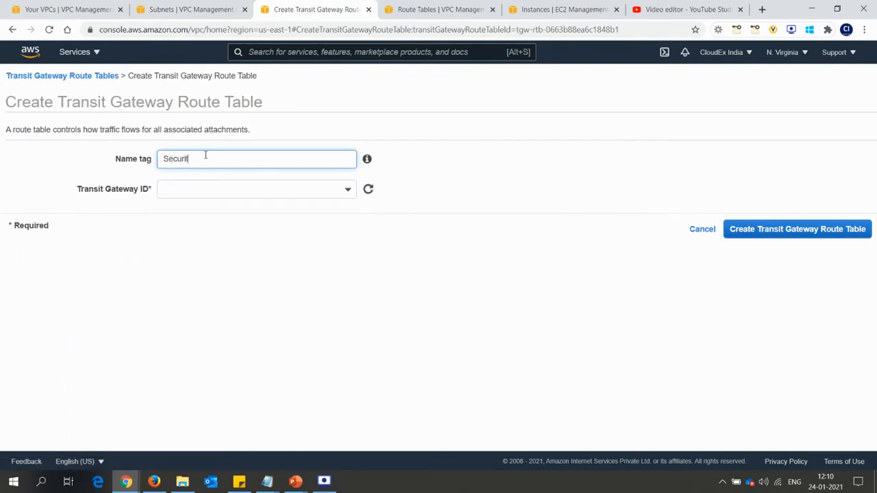
text(y-RT)
click(267, 189)
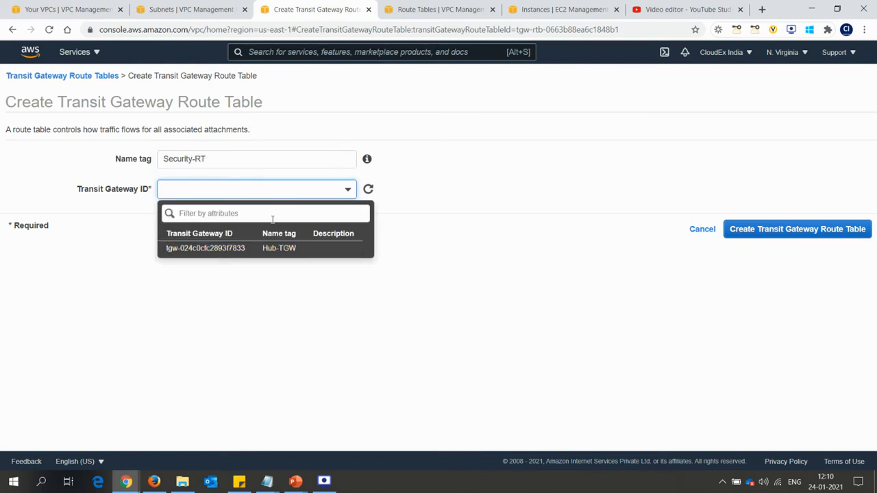
click(251, 250)
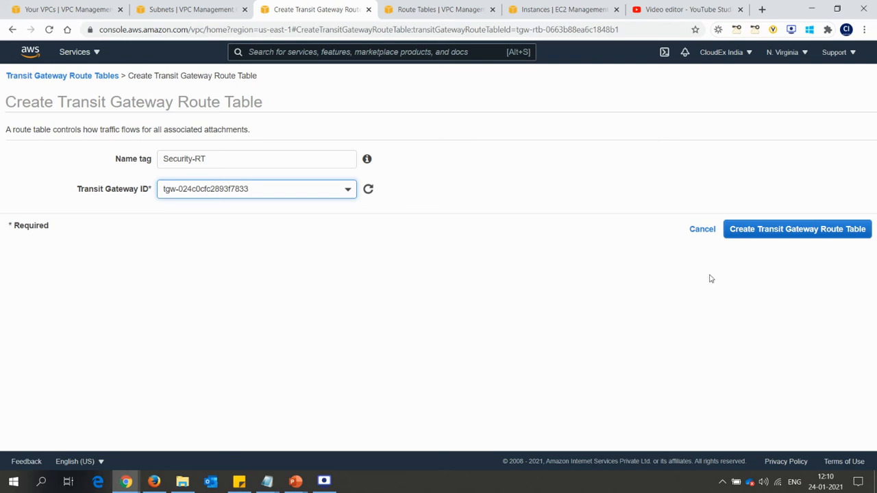
click(767, 231)
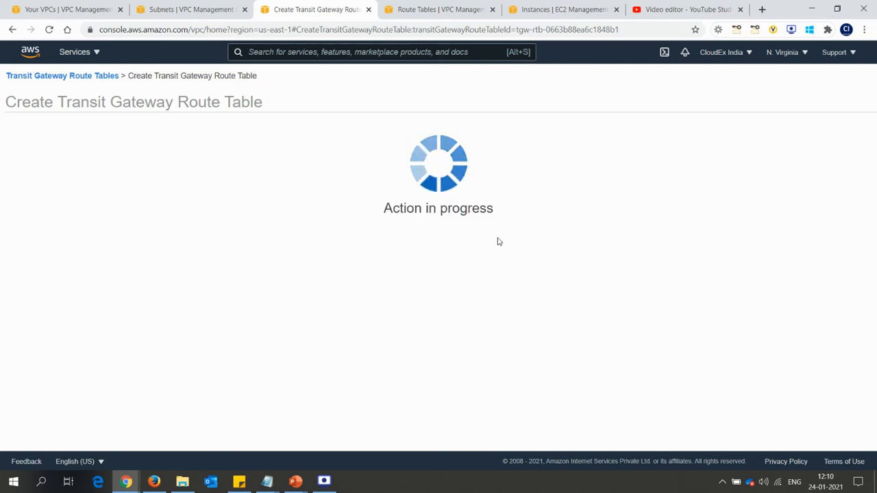
click(525, 203)
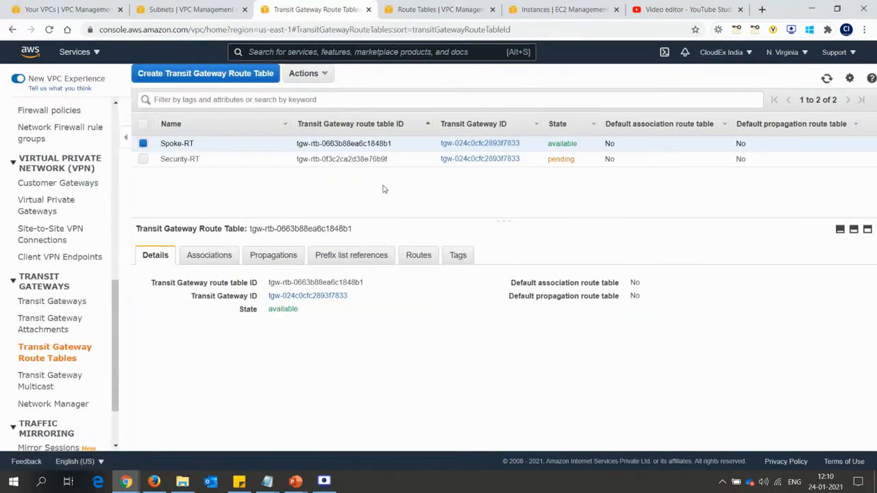
click(826, 79)
- Create a Hub-TGW attachment of type VPC named VPC-A-Att for VPC-A, using subnets VPC-A-Private-AZ1 and VPC-A-Private-AZ2
click(56, 322)
key(alt+Tab)
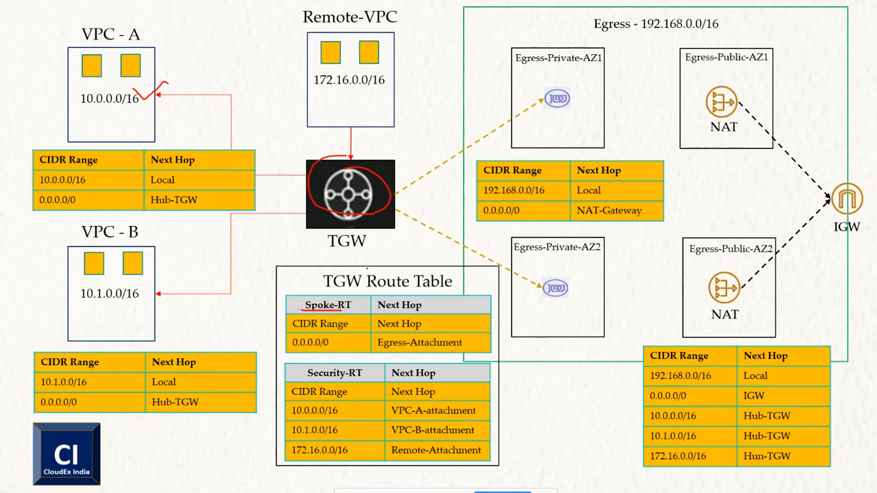
key(alt+Tab)
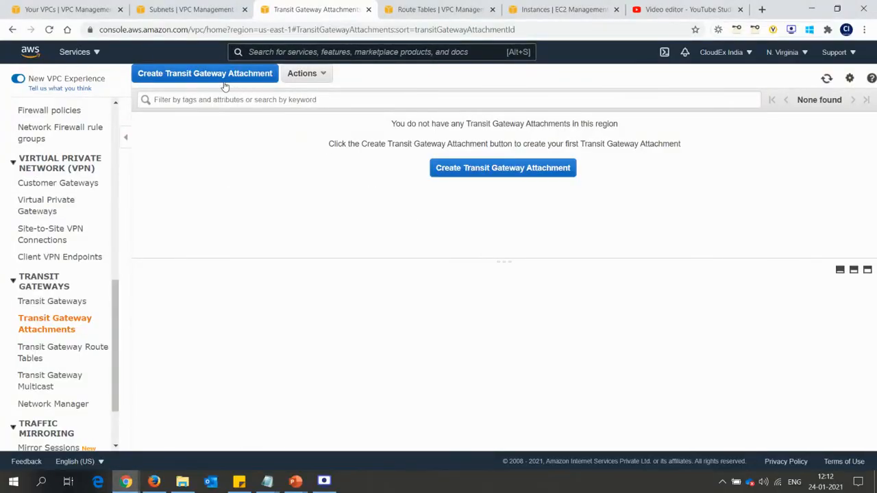
click(220, 78)
click(215, 158)
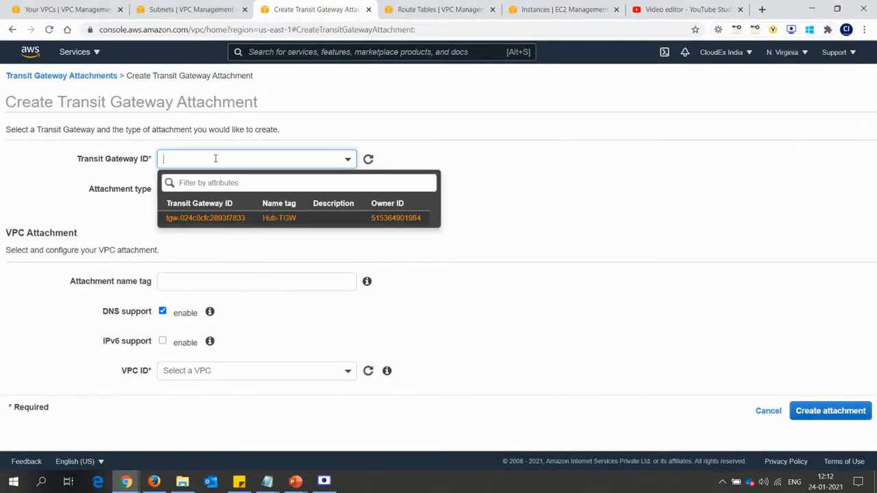
click(218, 219)
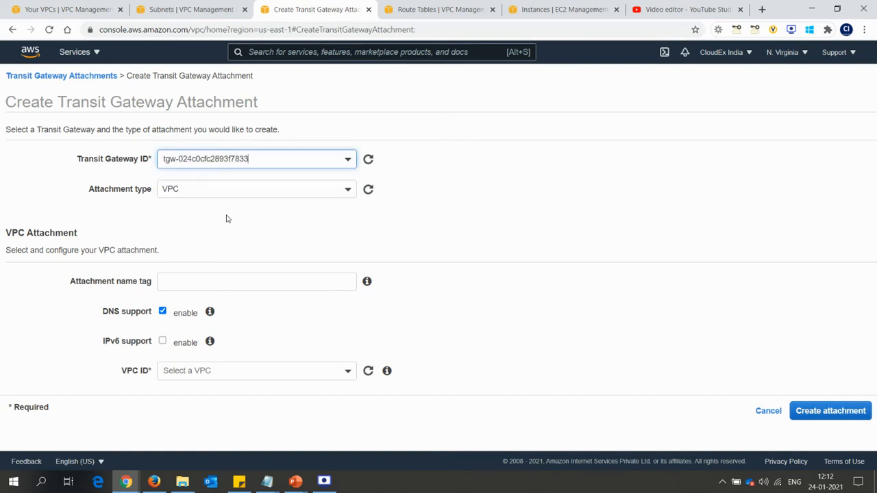
click(219, 283)
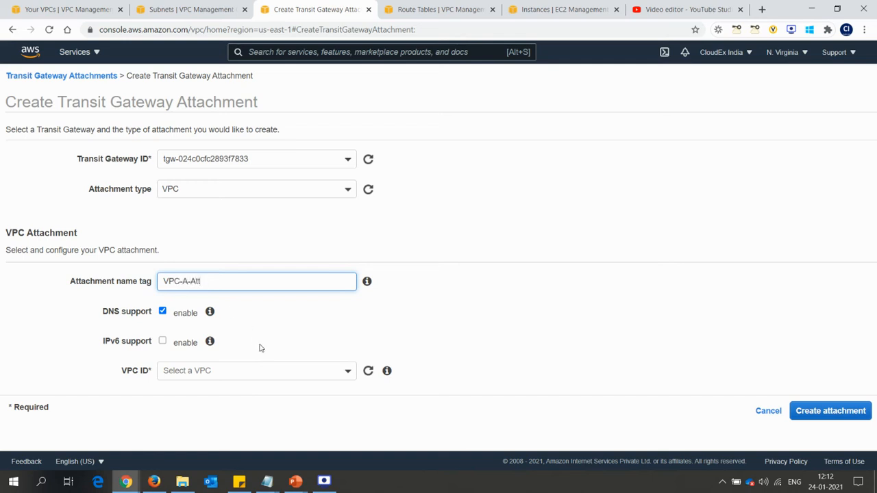
click(253, 370)
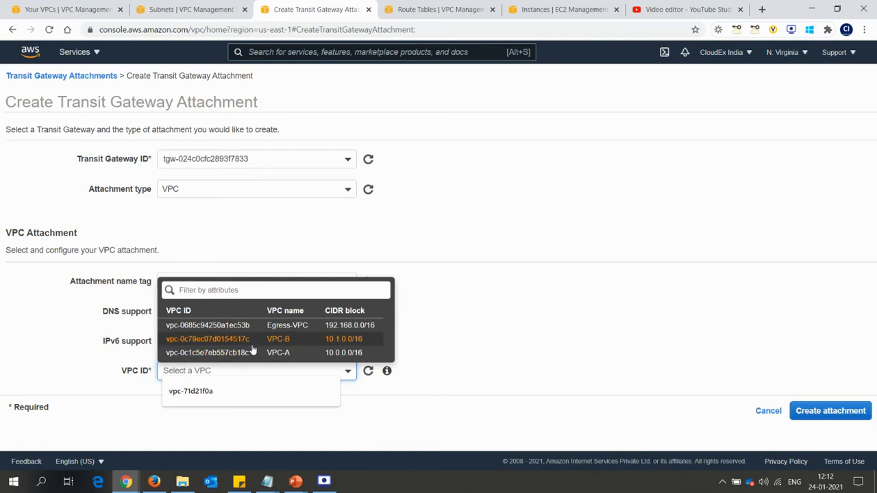
click(256, 353)
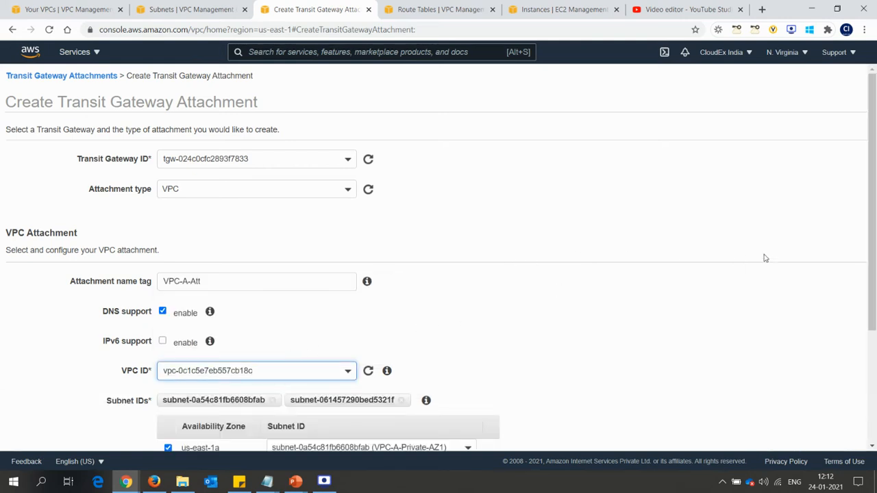
drag(872, 242, 875, 335)
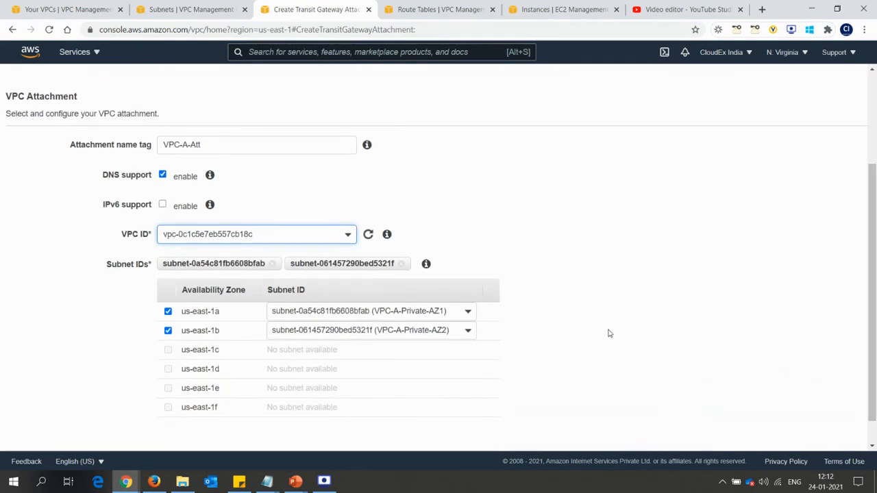
scroll(863, 334, down, 1)
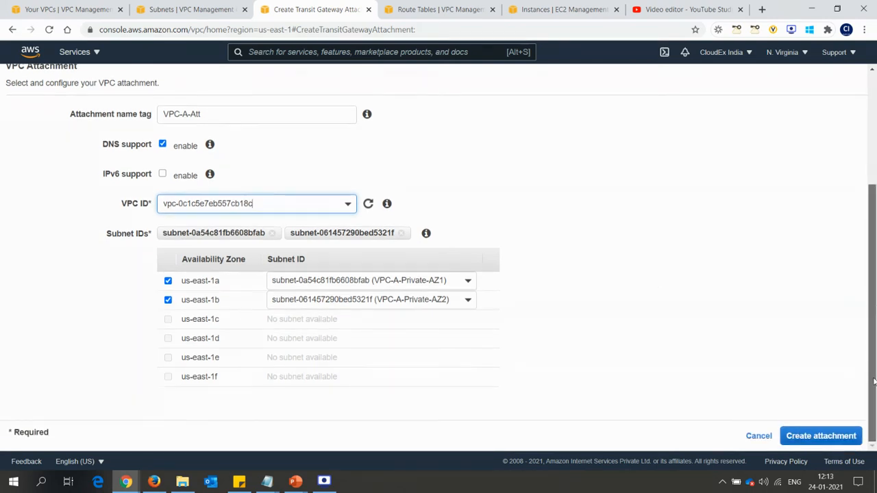
click(810, 442)
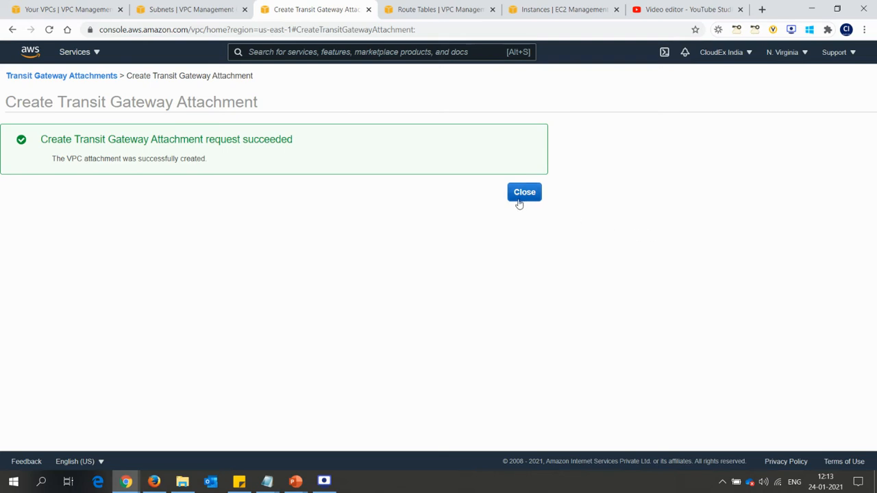
click(523, 194)
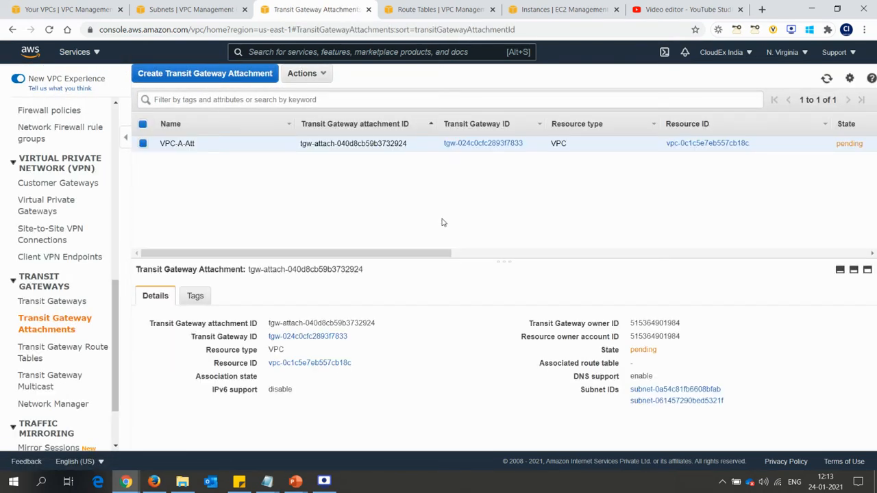
- Create a Hub-TGW attachment of type VPC named VPC-B-Att for VPC-B, using subnets VPC-B-Private-AZ1 and VPC-B-Private-AZ2
click(209, 78)
click(191, 163)
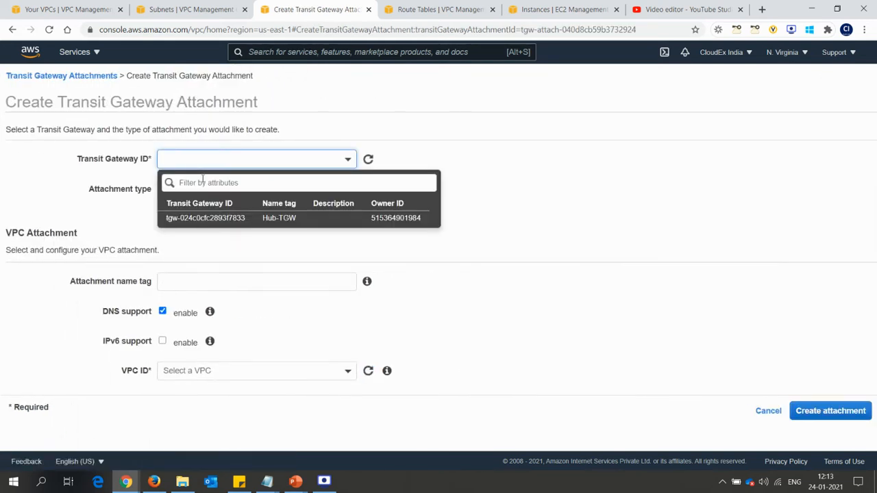
click(199, 218)
click(229, 281)
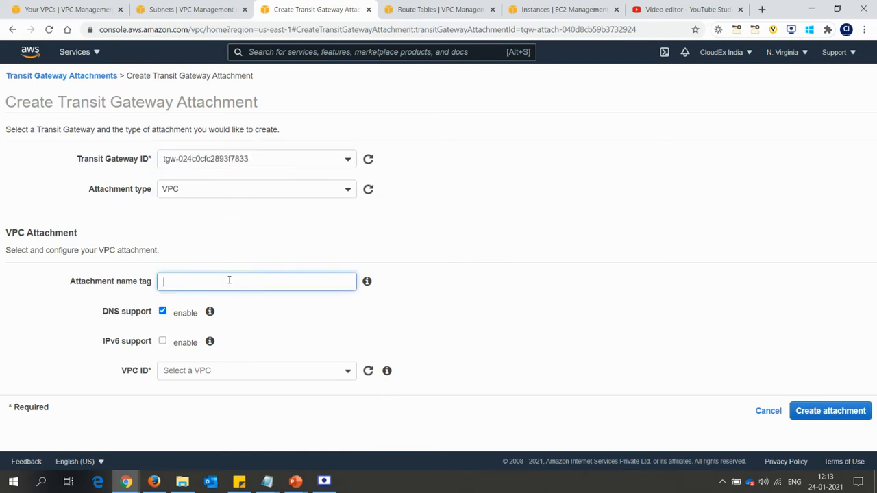
text(VPC-B-Att)
click(266, 373)
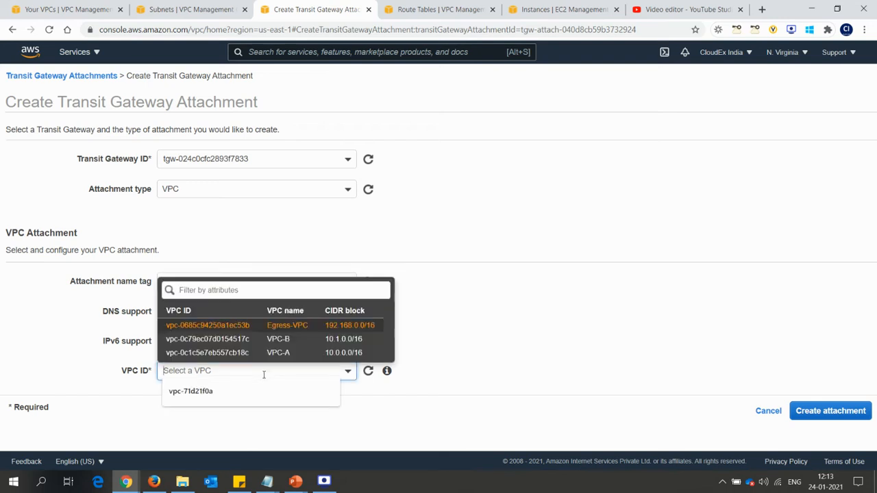
click(250, 339)
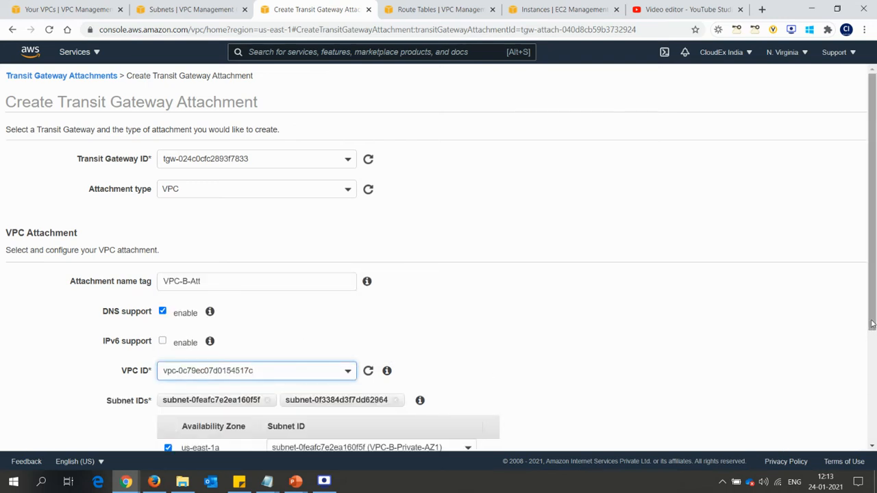
scroll(872, 324, down, 2)
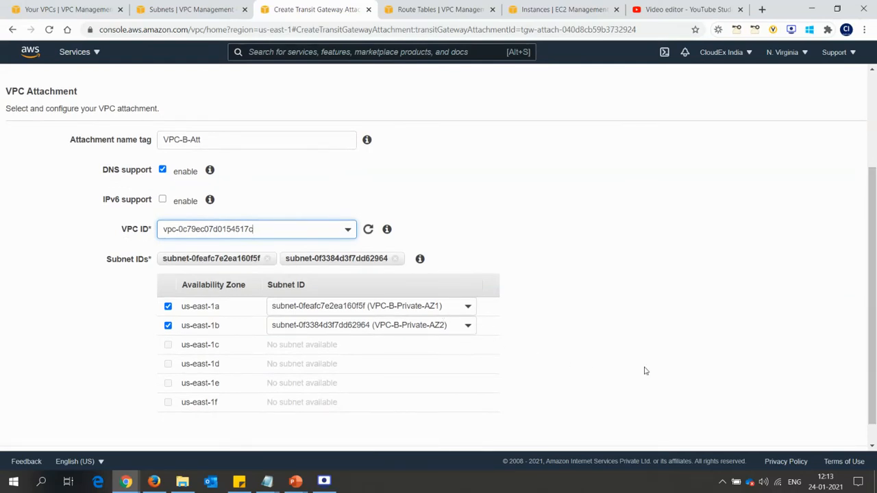
scroll(856, 380, down, 1)
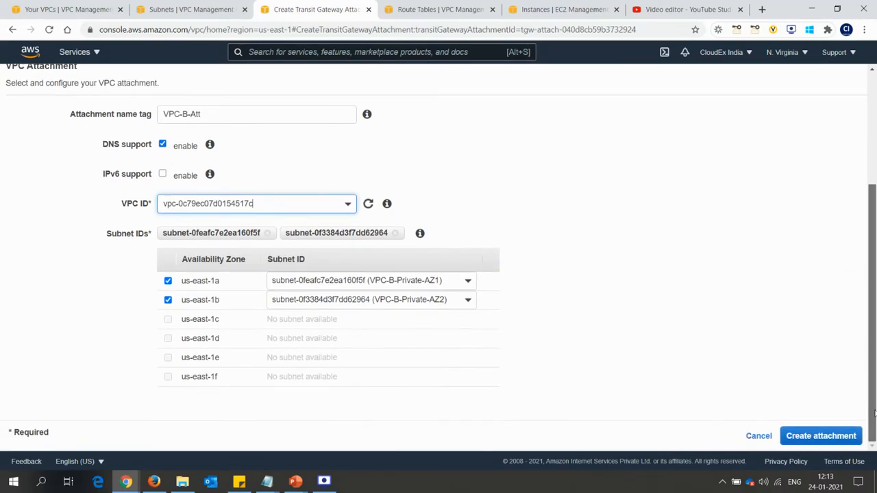
click(813, 441)
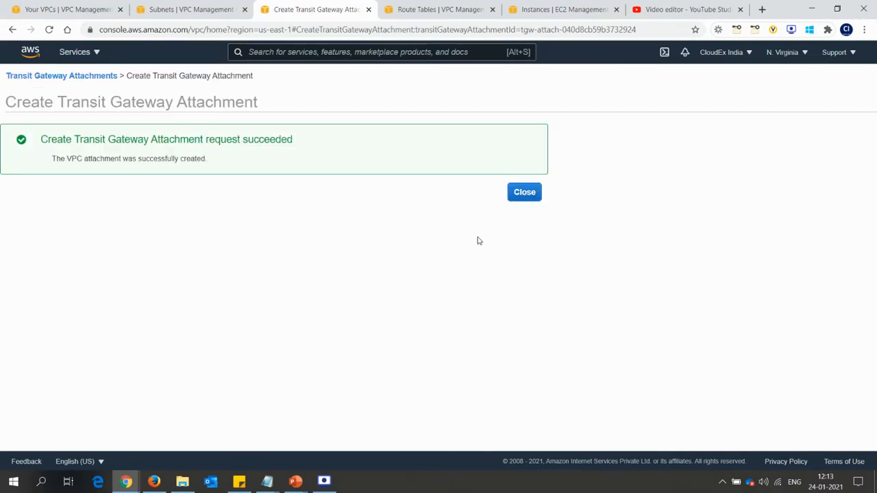
click(525, 191)
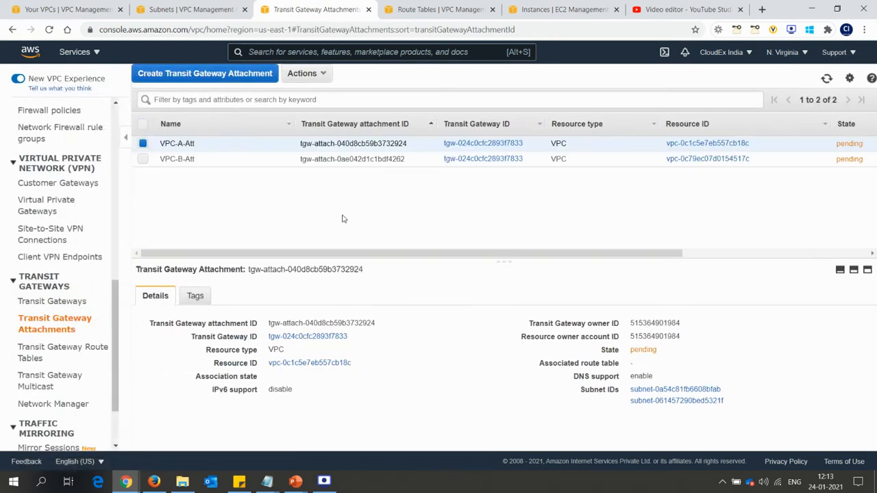
- Create a Hub-TGW attachment named Egress-Att for Egress-VPC, selecting subnet Egress-Private-AZ1 in us-east-1a and keeping Egress-Private-AZ2 in us-east-1b
click(184, 75)
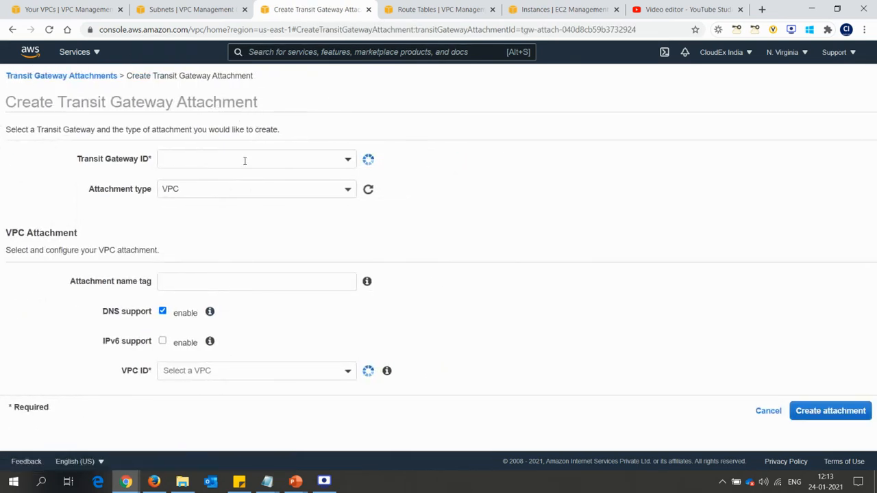
click(244, 159)
click(241, 219)
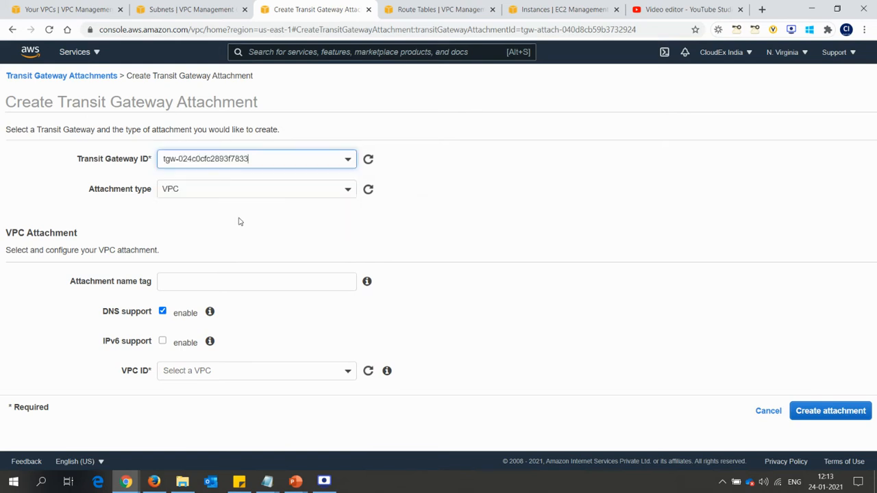
click(238, 274)
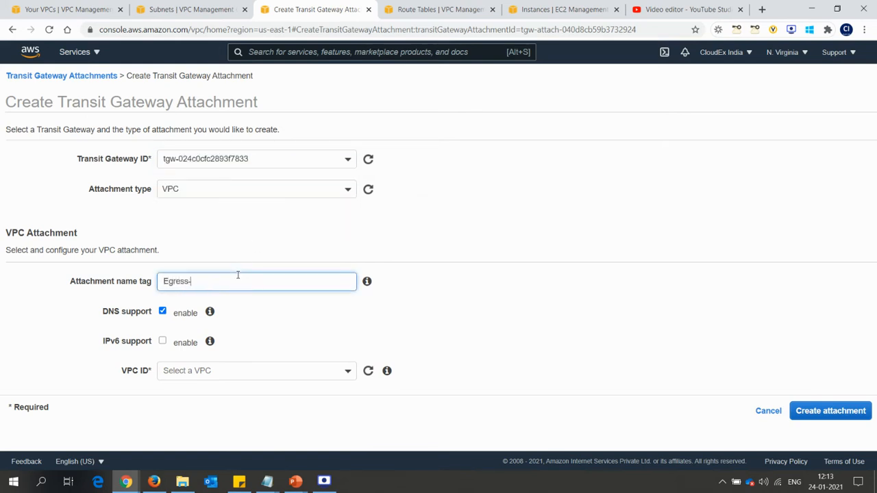
click(200, 370)
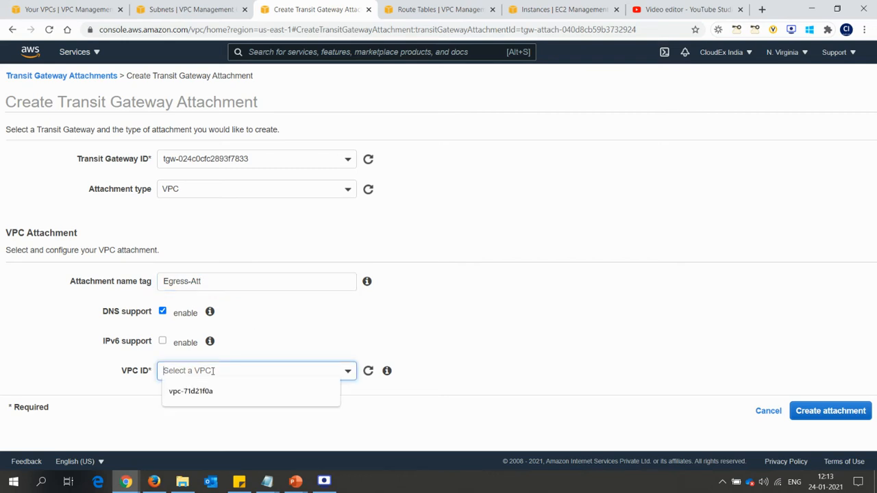
click(238, 328)
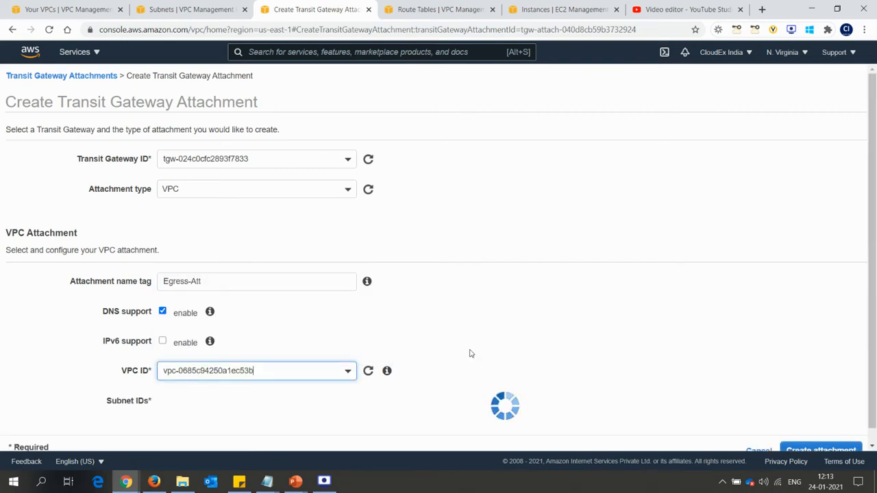
scroll(870, 383, down, 3)
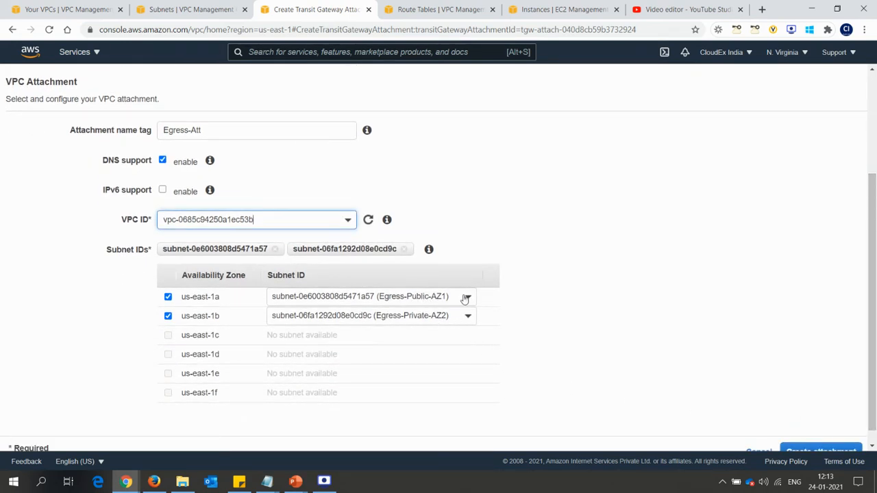
click(464, 298)
click(420, 355)
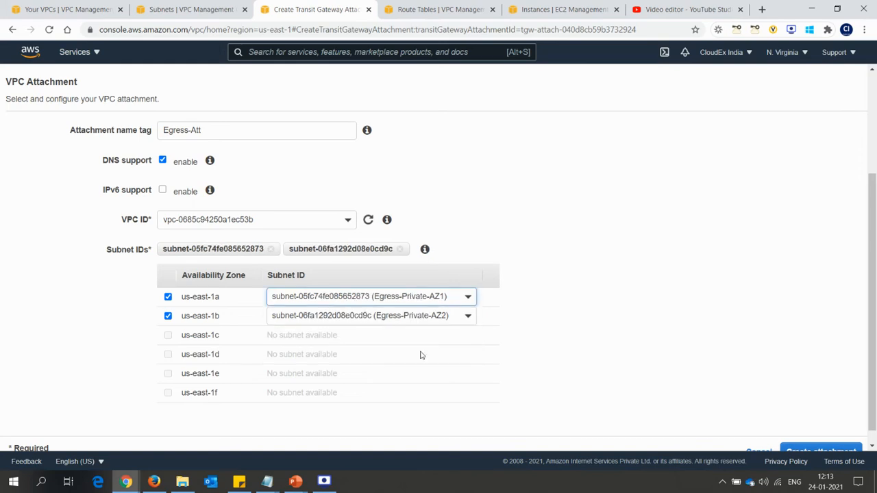
click(815, 452)
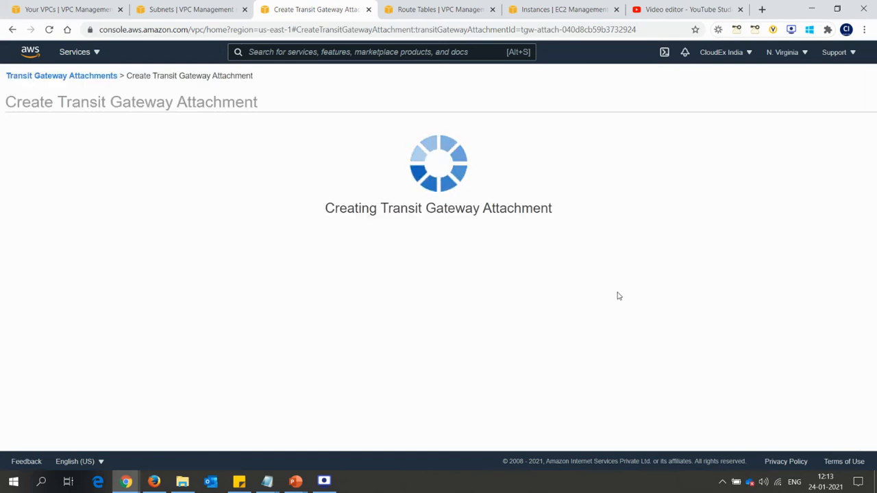
click(515, 191)
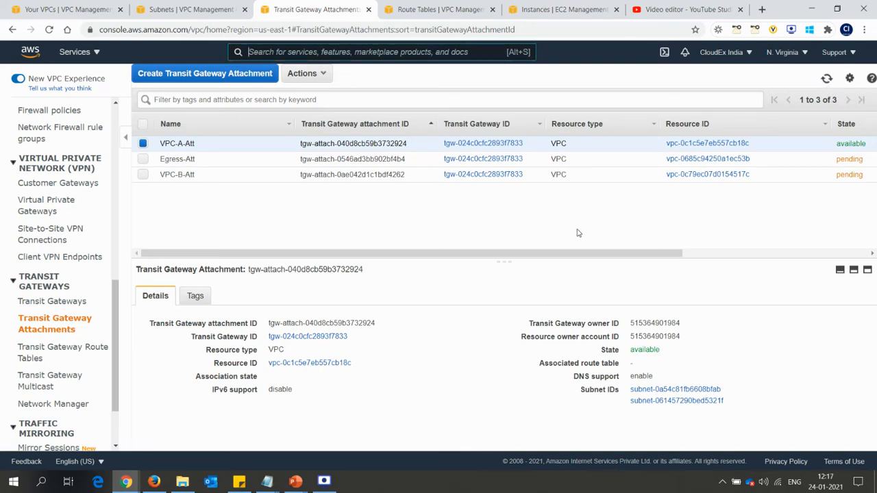
- Switch to Firefox to examine the second account's VPCs and transit gateways, comparing them with the hub account's attachments in Chrome
key(alt+Tab)
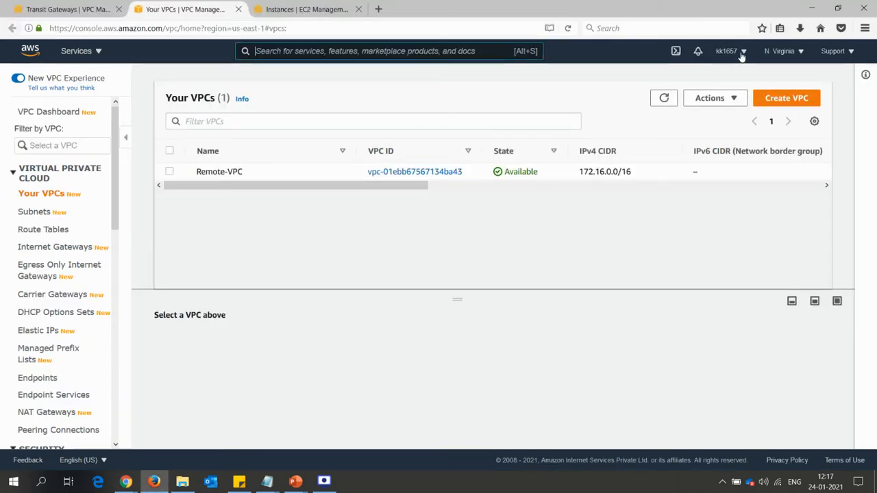
key(alt+Tab)
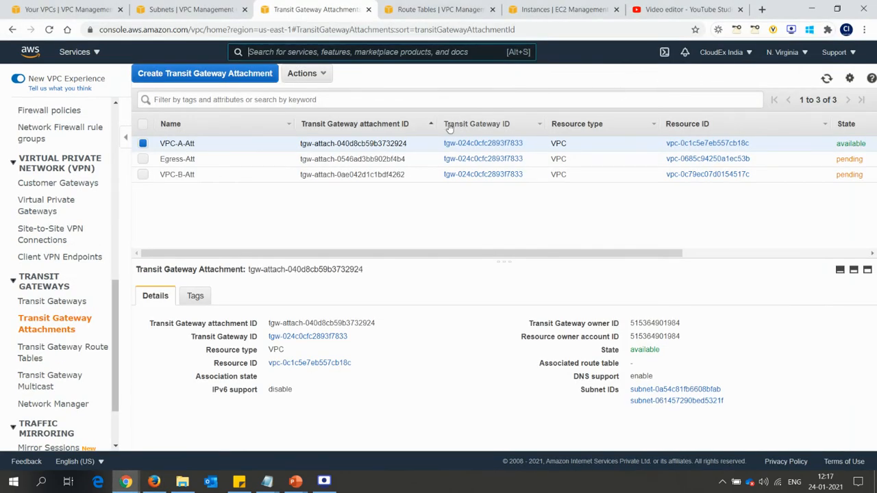
key(alt+Tab)
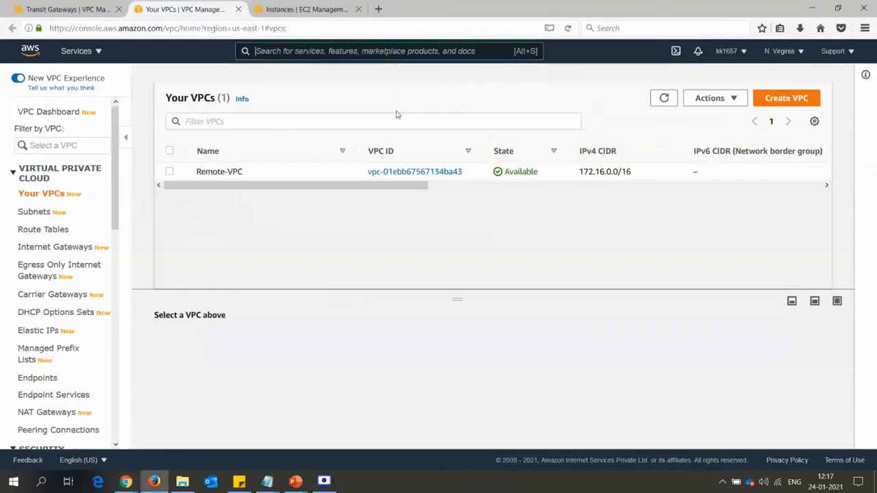
click(81, 10)
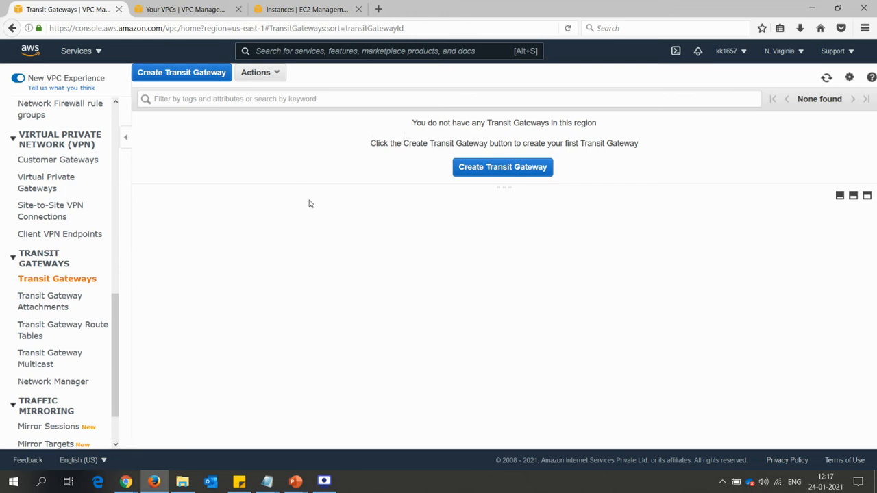
key(alt+Tab)
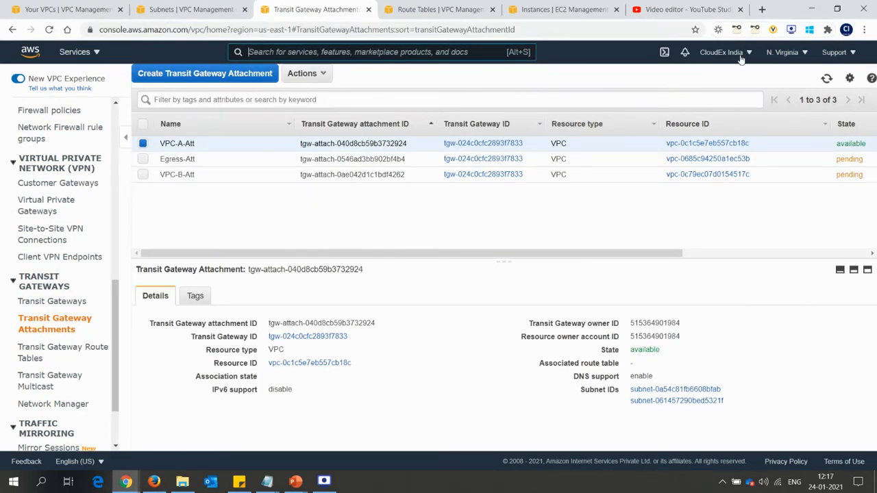
key(alt+Tab)
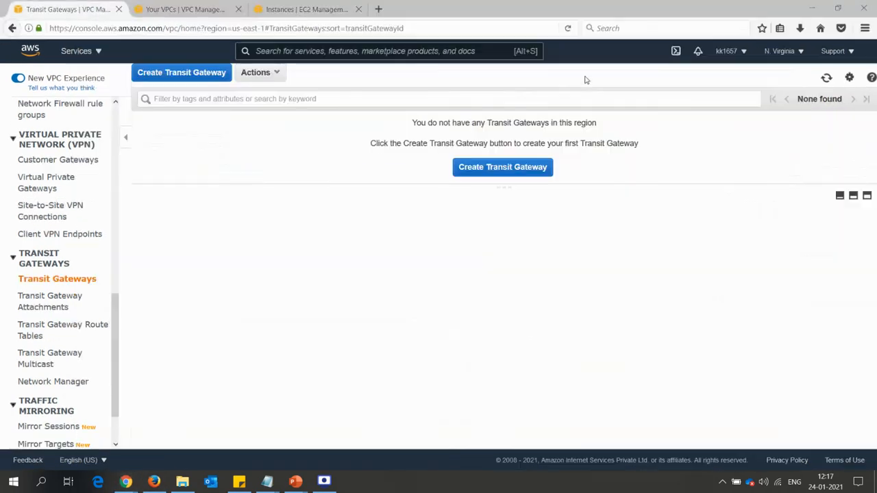
key(alt+Tab)
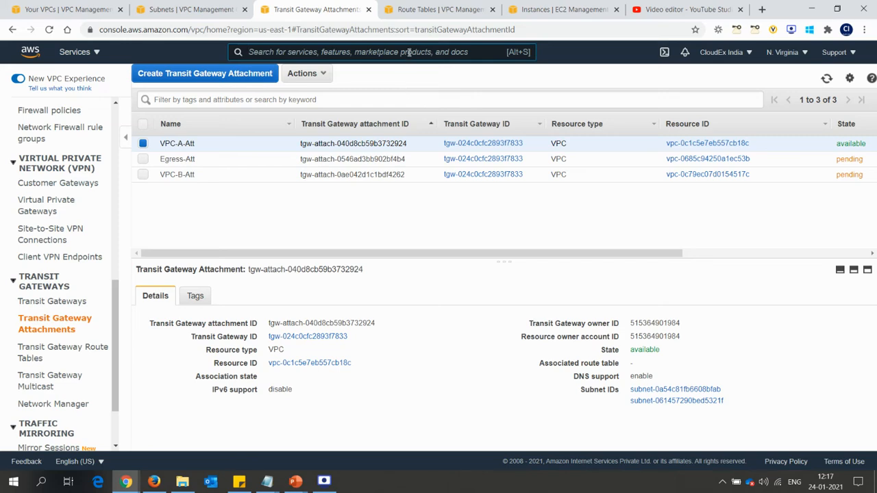
- Find Resource Access Manager with a search for RAM in the hub account and open it in a separate browser tab
text(RAM)
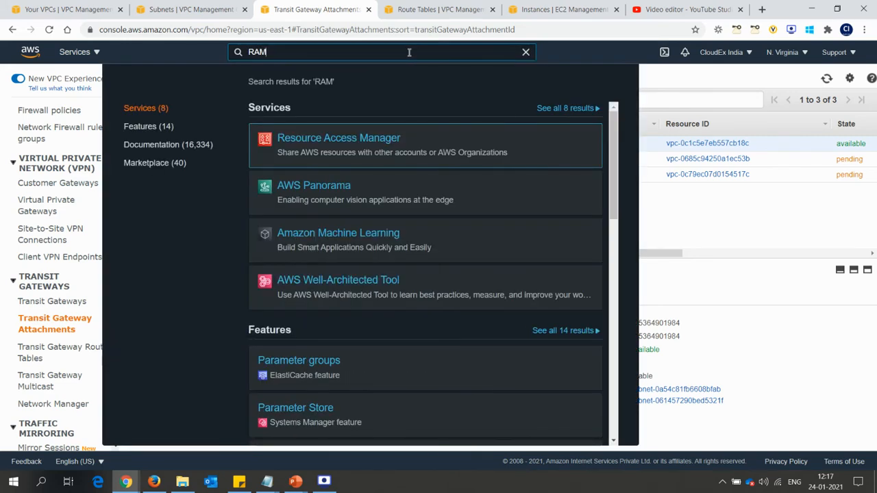
mouse_move(348, 139)
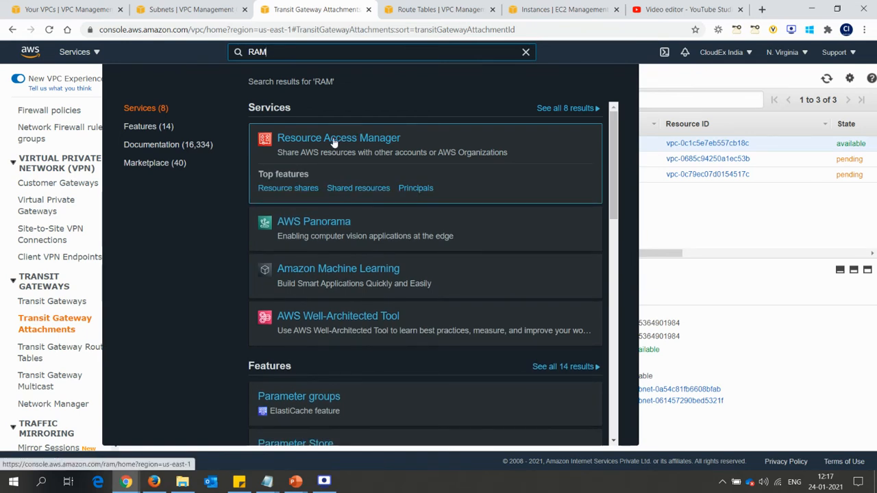
right_click(335, 140)
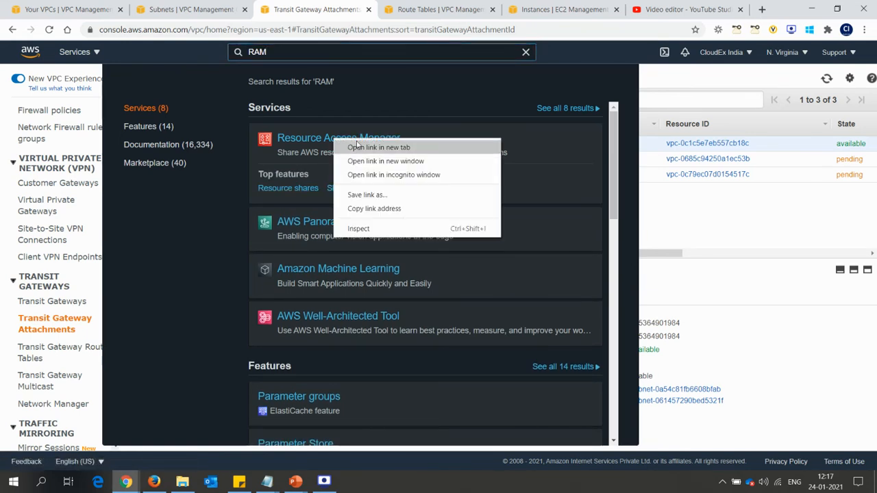
click(363, 146)
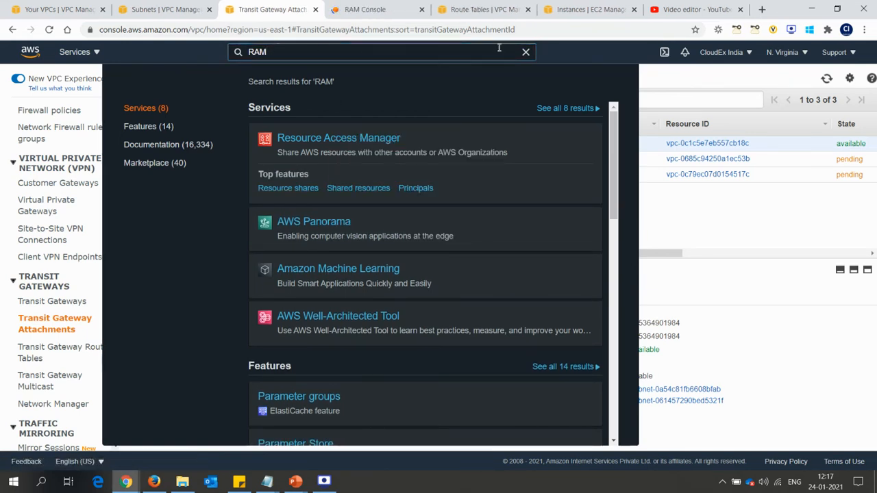
click(525, 52)
click(365, 9)
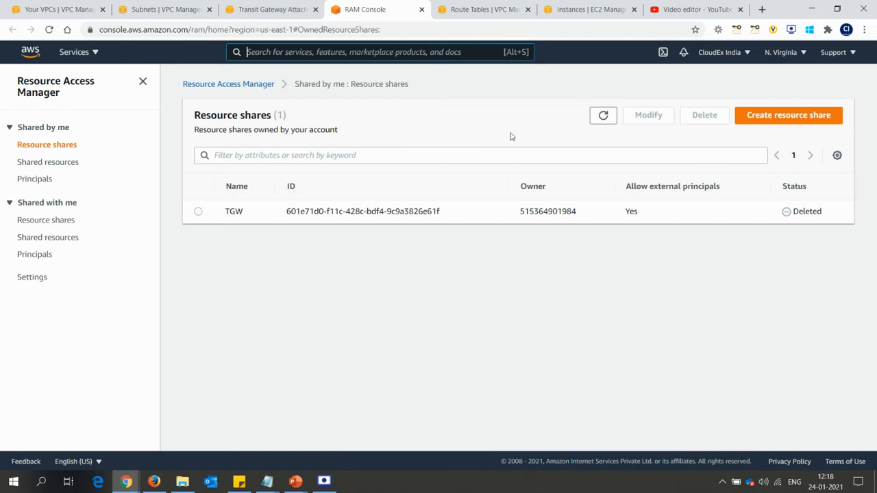
- Start a resource share named Hub-TGW, set its resource type to Transit Gateways and select the Hub-TGW gateway
click(777, 120)
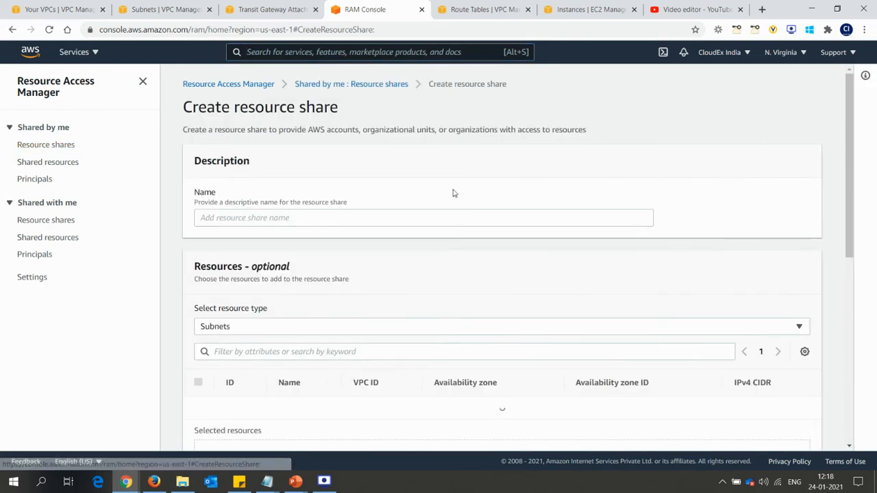
click(345, 218)
text(Hub-TGW)
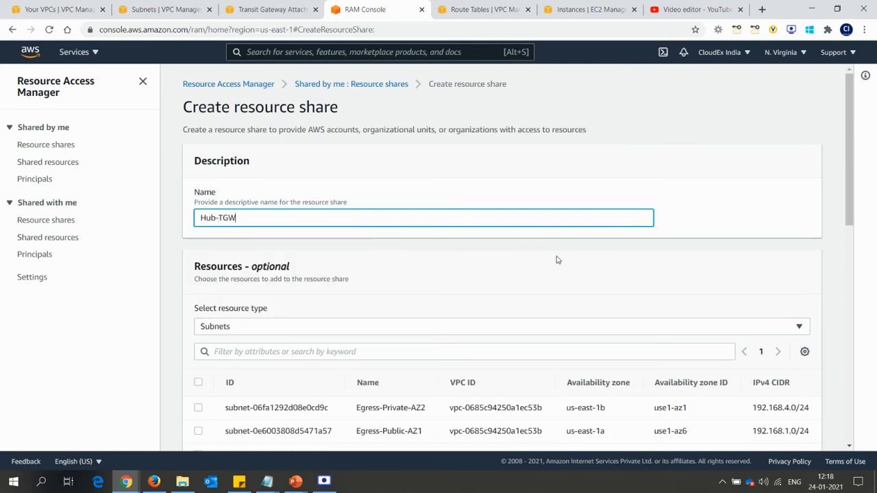
drag(850, 202, 850, 275)
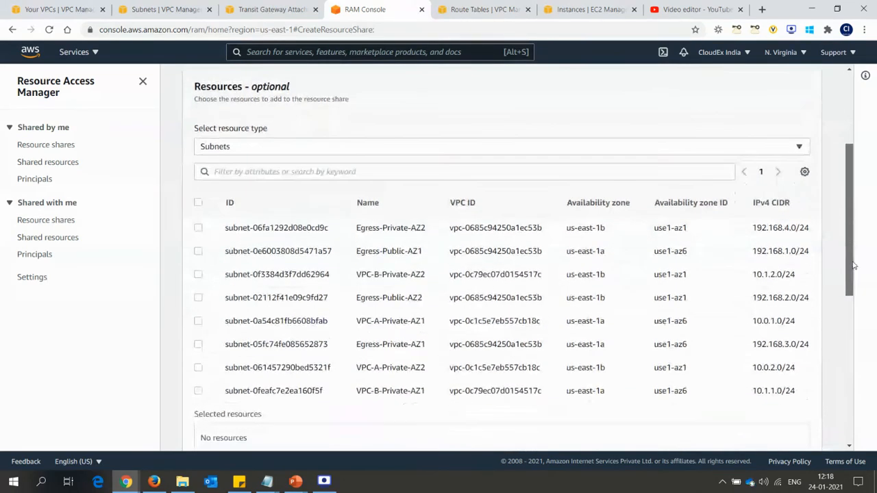
click(482, 149)
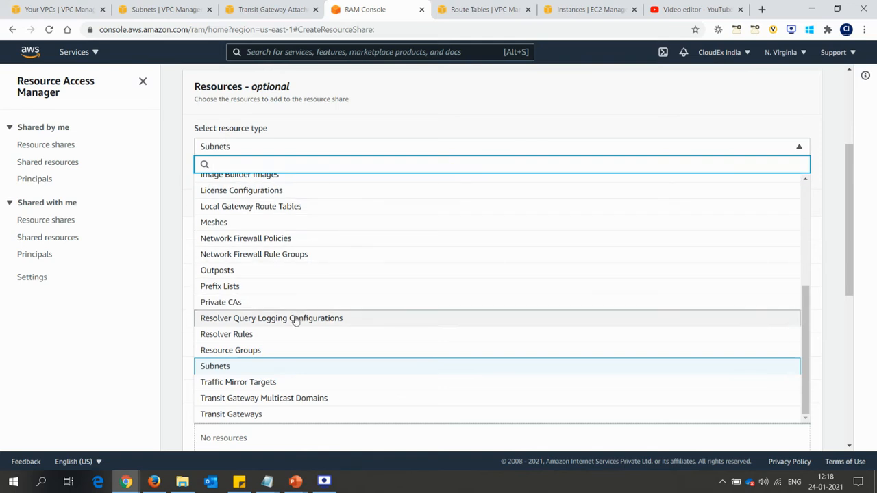
click(252, 419)
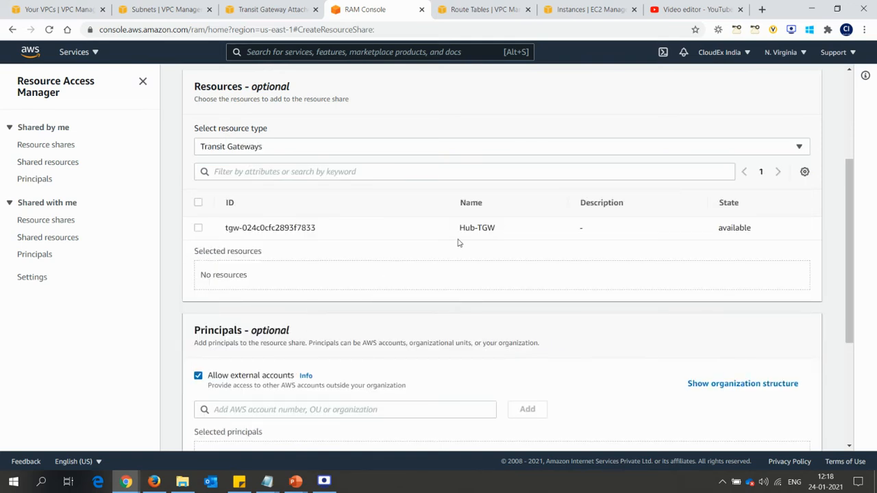
click(198, 229)
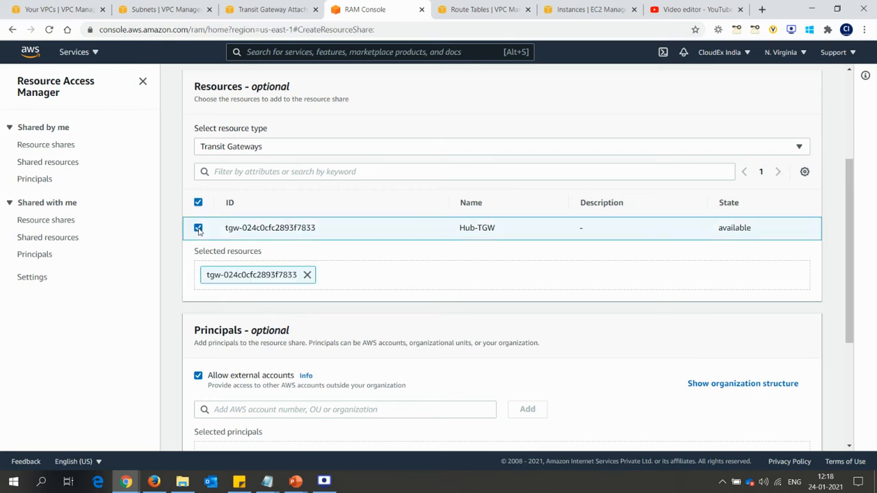
- Copy the second account's AWS account number in Firefox and return to the resource share form in Chrome
key(alt+Tab)
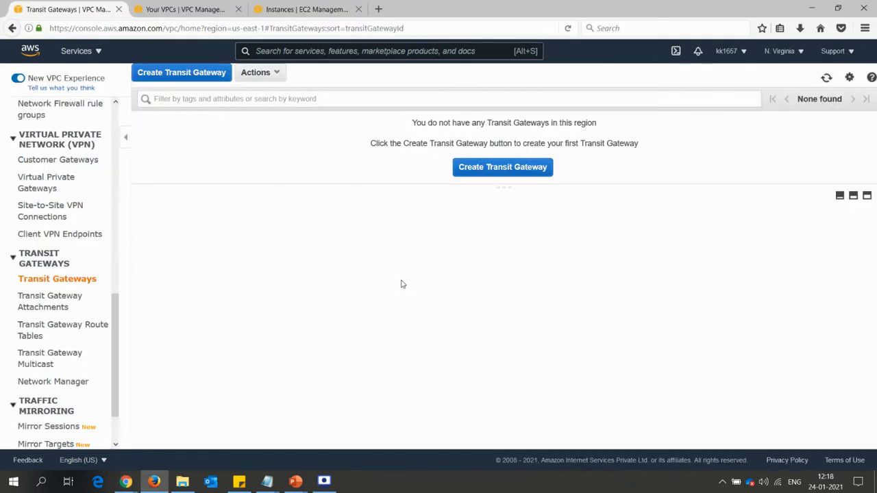
click(745, 53)
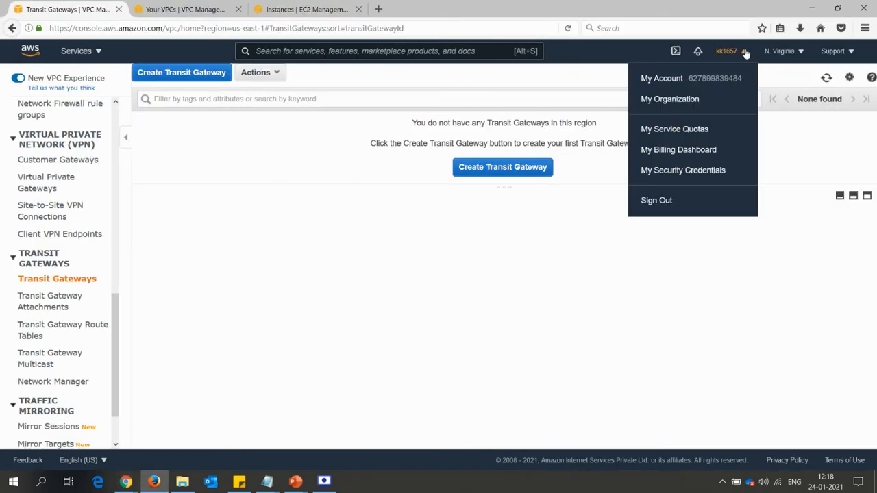
drag(746, 81, 689, 79)
key(ctrl+c)
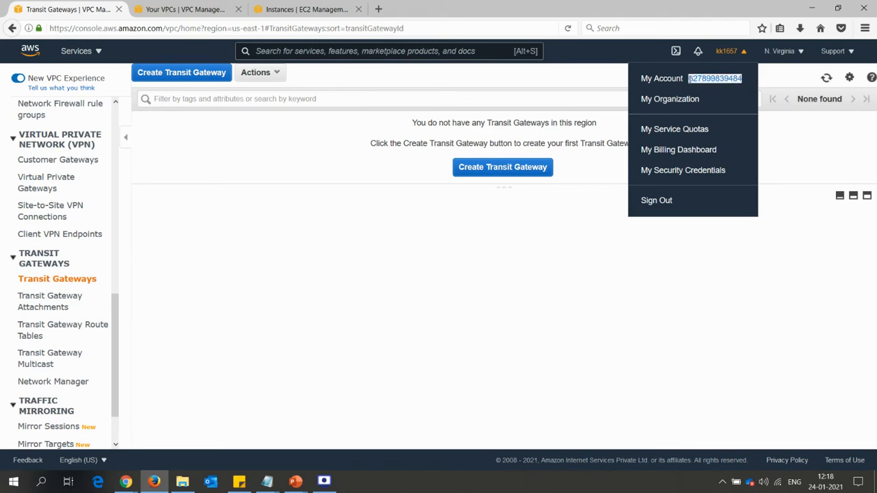
click(674, 110)
key(alt+Tab)
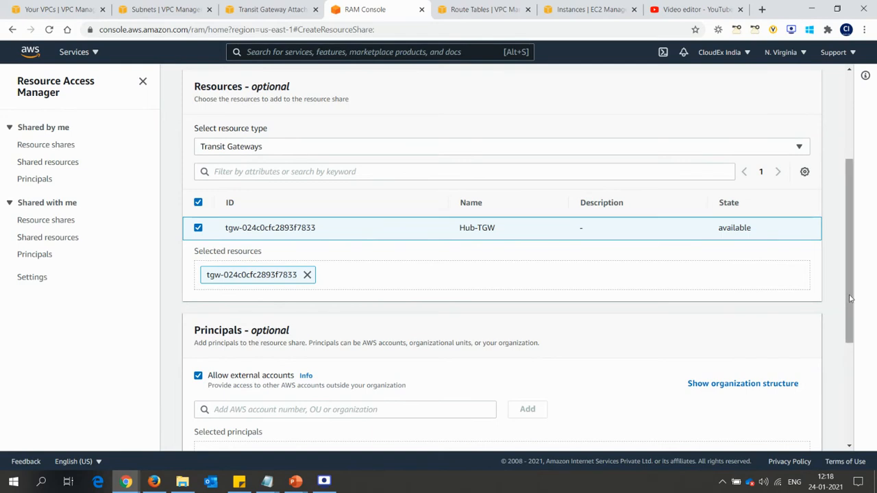
- Add the copied account number as an external principal, create the resource share, and check the Hub-TGW share's status
scroll(439, 331, down, 2)
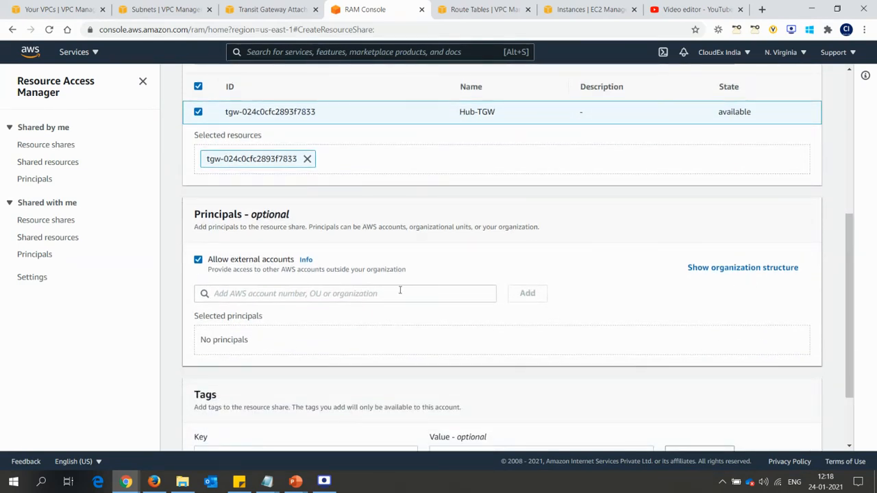
click(398, 291)
key(ctrl+v)
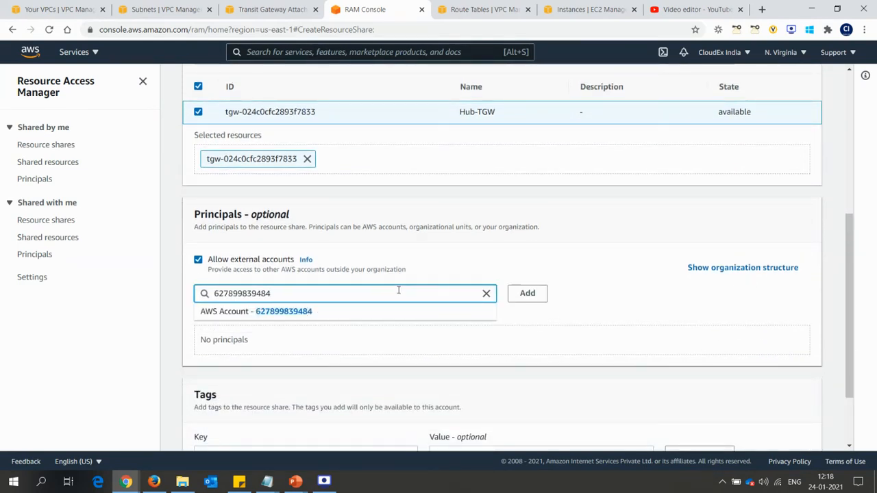
key(Return)
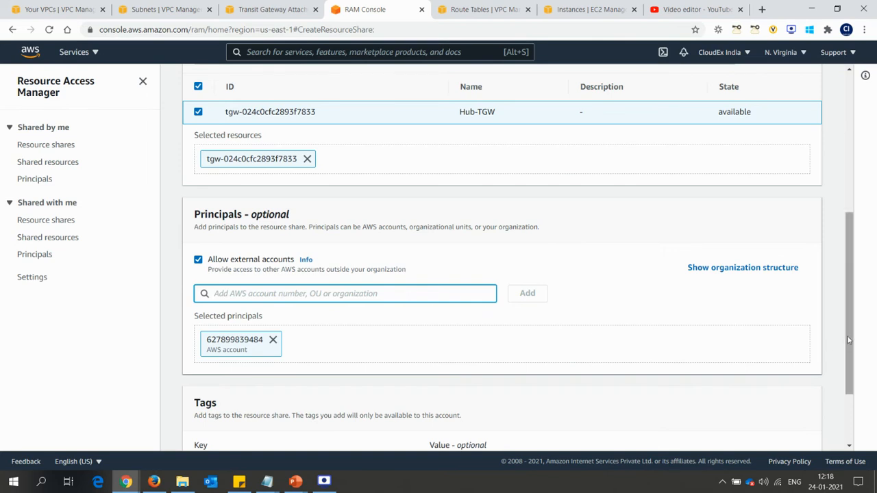
drag(850, 340, 851, 387)
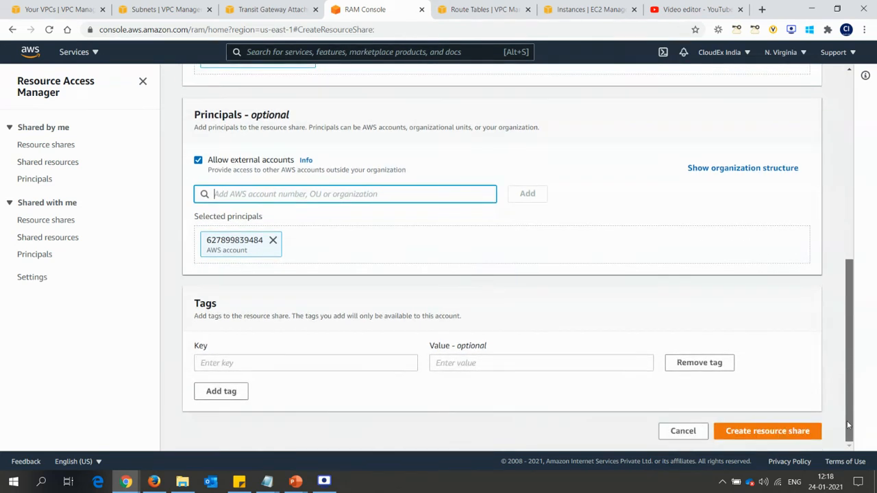
click(761, 431)
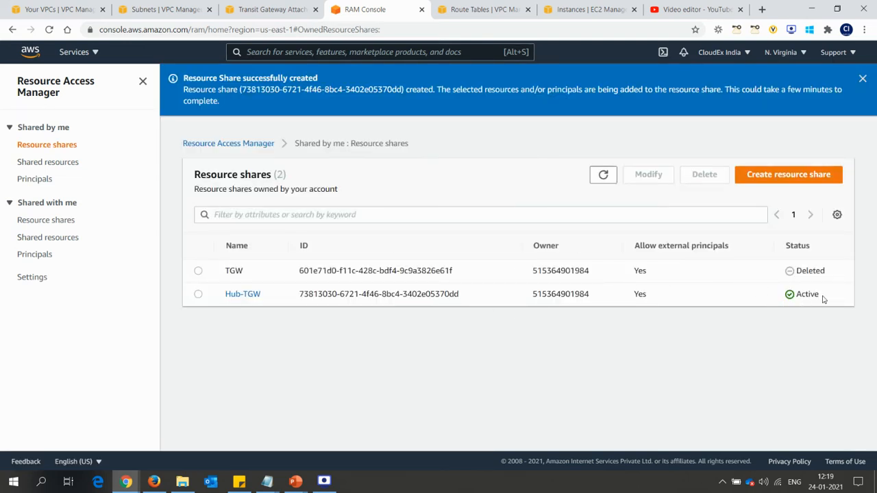
drag(824, 299, 781, 297)
click(829, 274)
drag(818, 296, 781, 297)
- Switch to Firefox, open Resource Access Manager in a separate tab, and list the resource shares shared with the second account
key(alt+Tab)
click(356, 91)
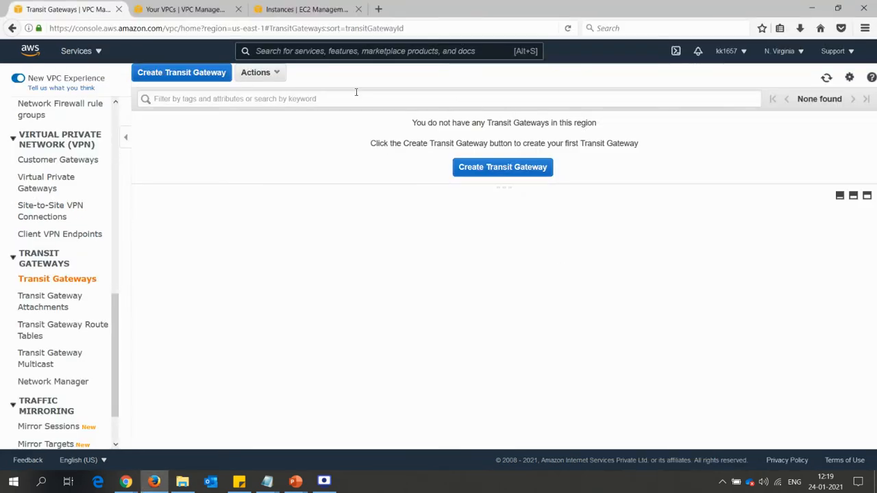
click(277, 50)
text(RAM)
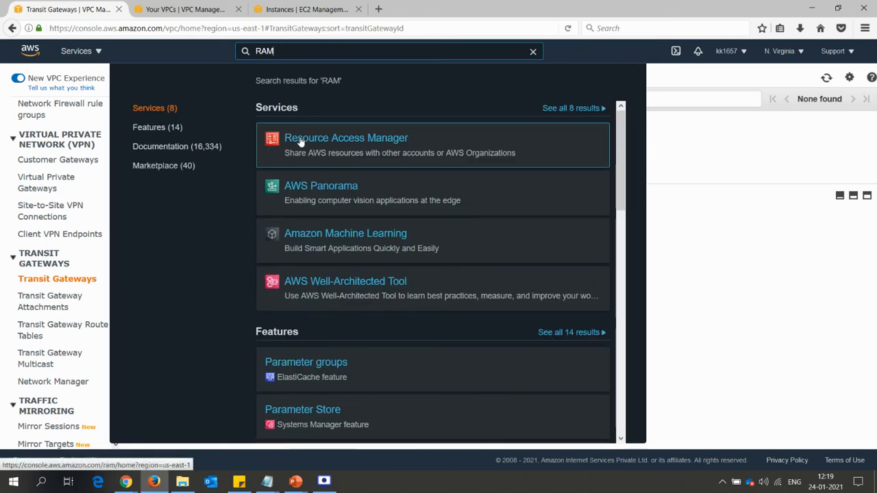
right_click(299, 141)
click(342, 145)
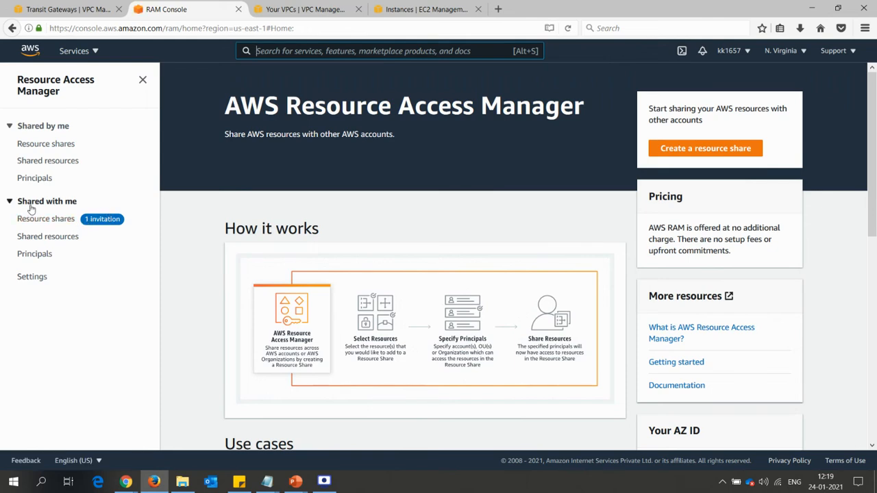
click(60, 220)
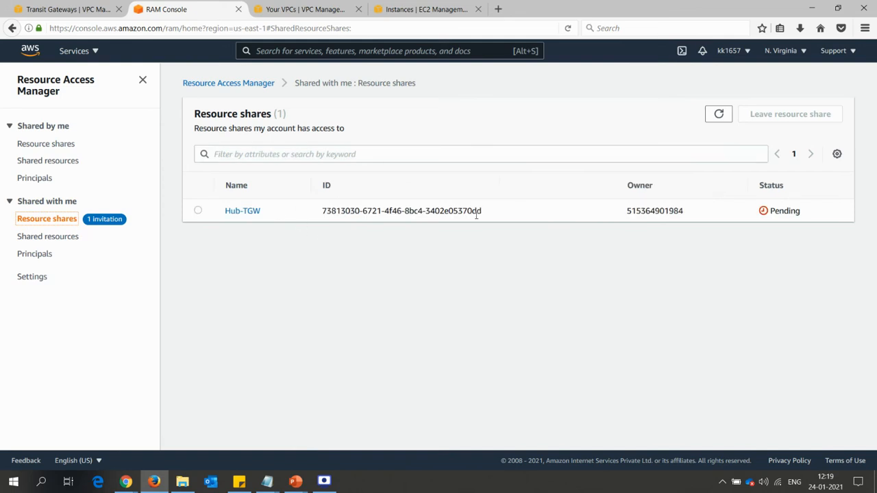
- Compare the Hub-TGW share's owner ID with the hub account number in Chrome, and accept the resource share in Firefox
click(198, 210)
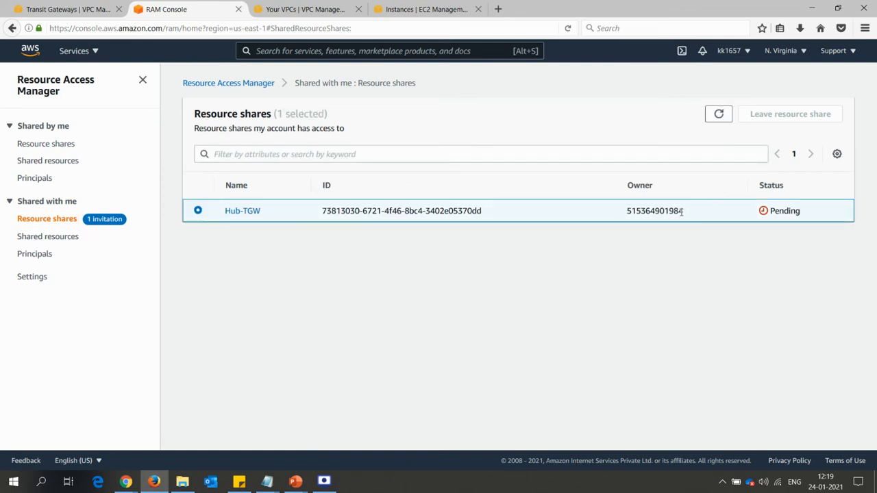
drag(682, 212, 667, 212)
key(alt+Tab)
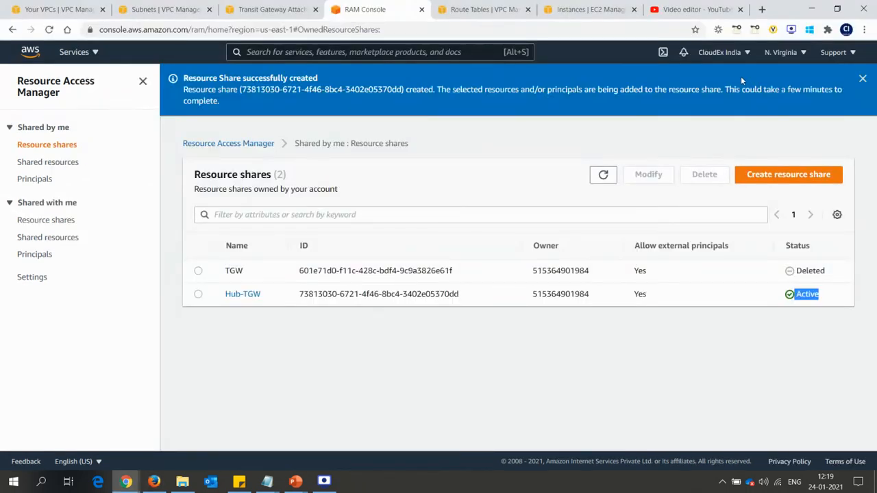
click(747, 57)
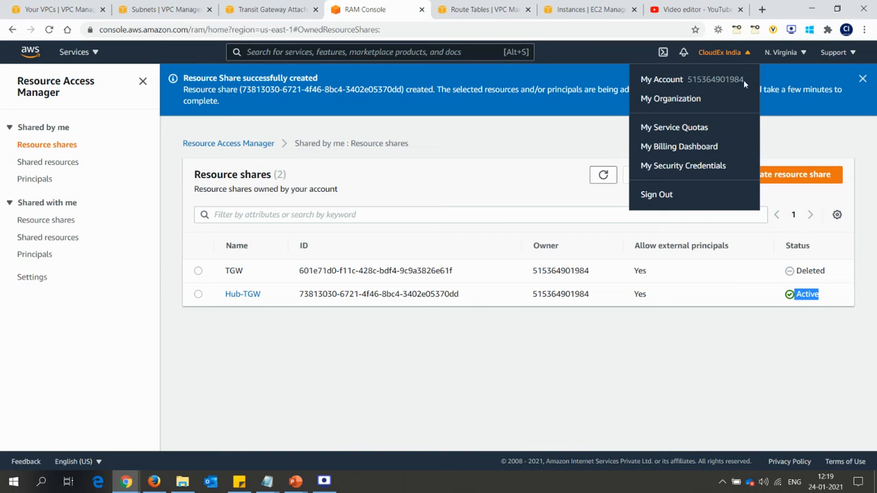
drag(744, 80, 726, 79)
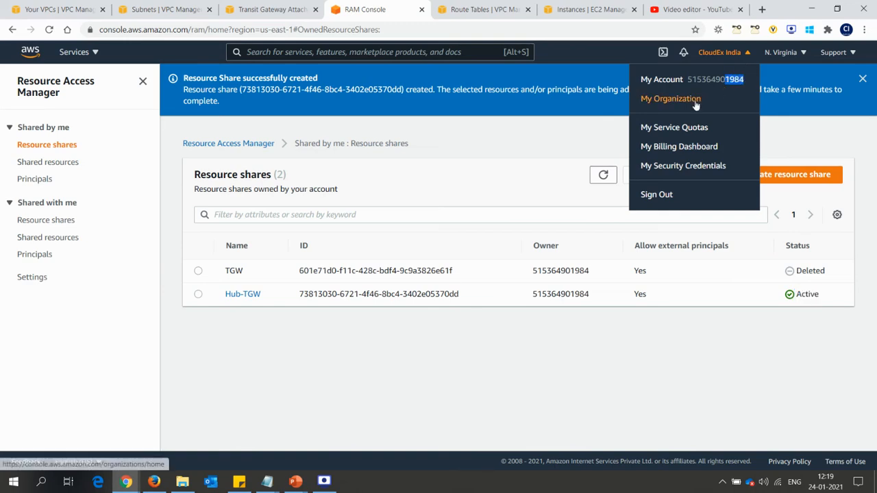
key(alt+Tab)
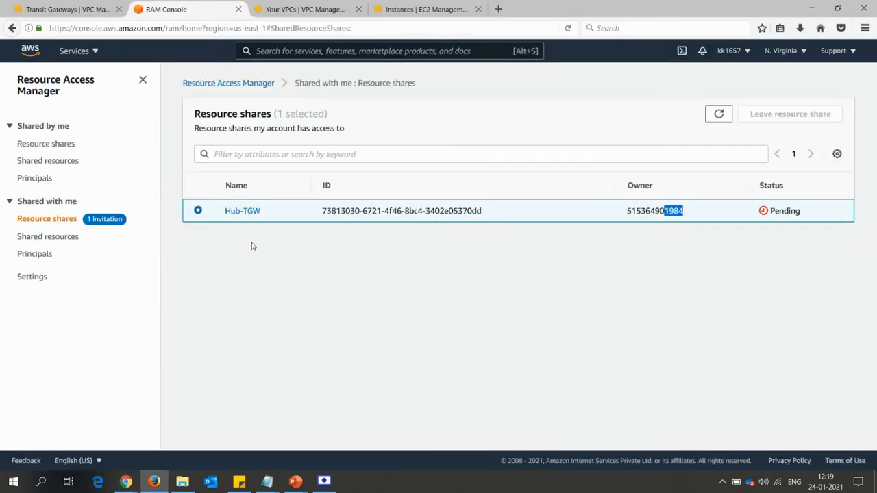
click(239, 212)
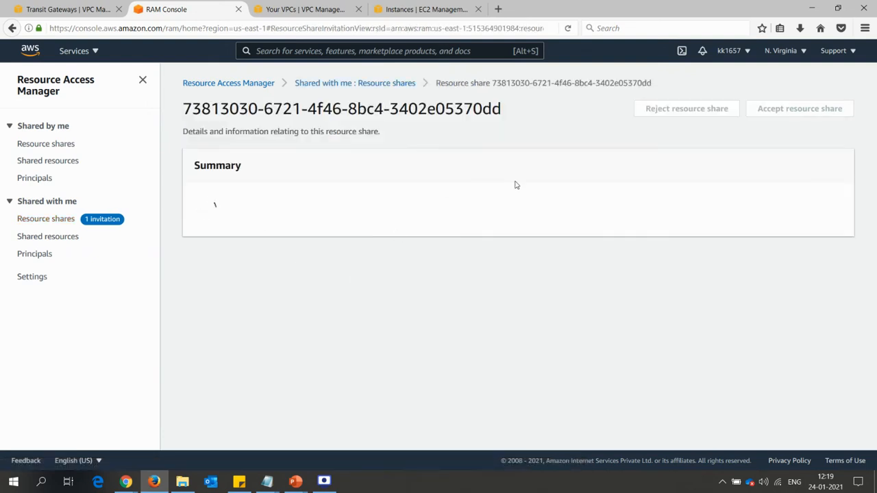
click(771, 110)
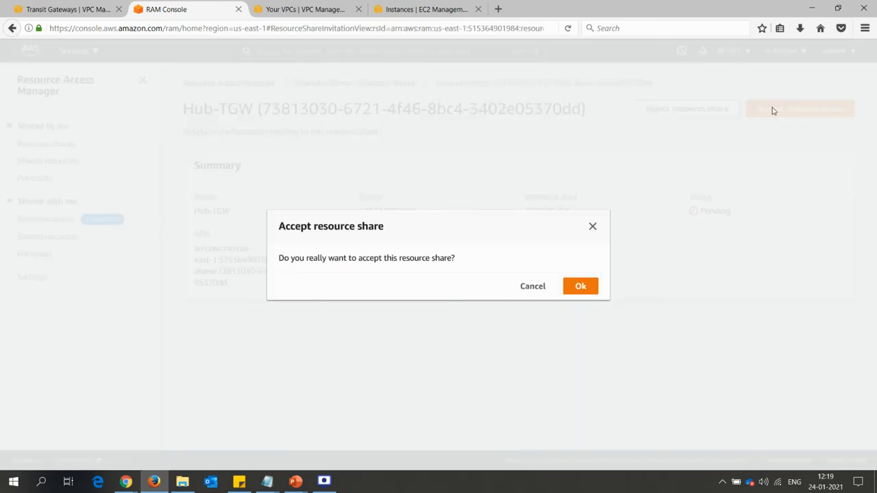
click(580, 287)
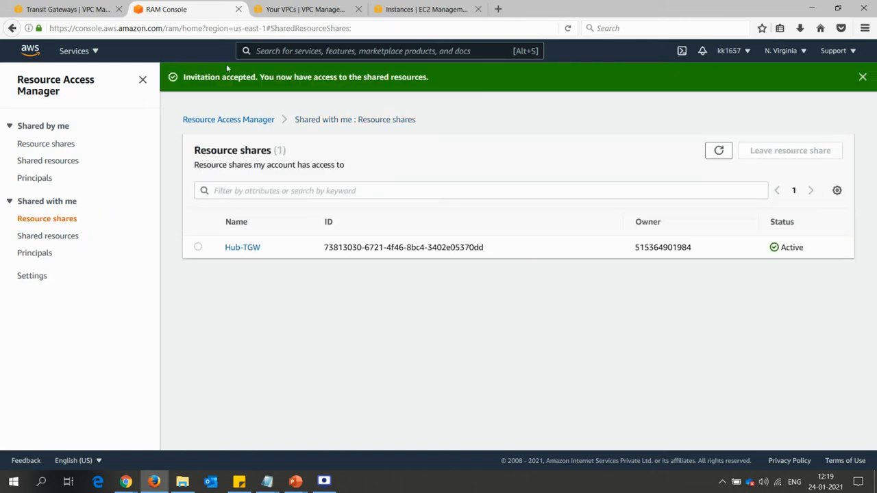
- Refresh the second account's transit gateway list and check the shared gateway's owner ID
click(99, 9)
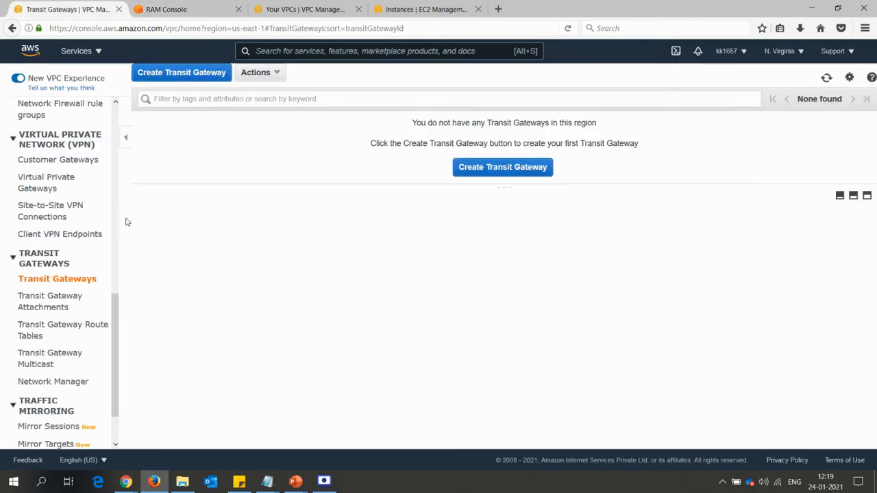
click(827, 79)
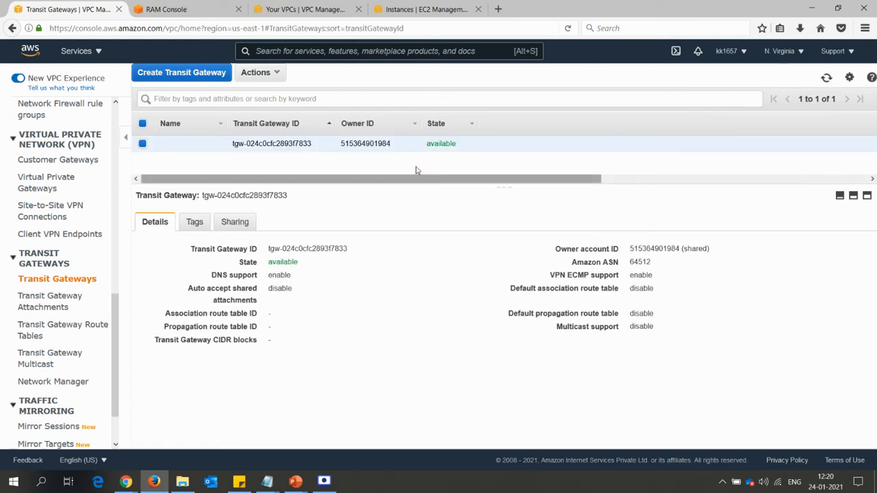
drag(395, 145, 339, 146)
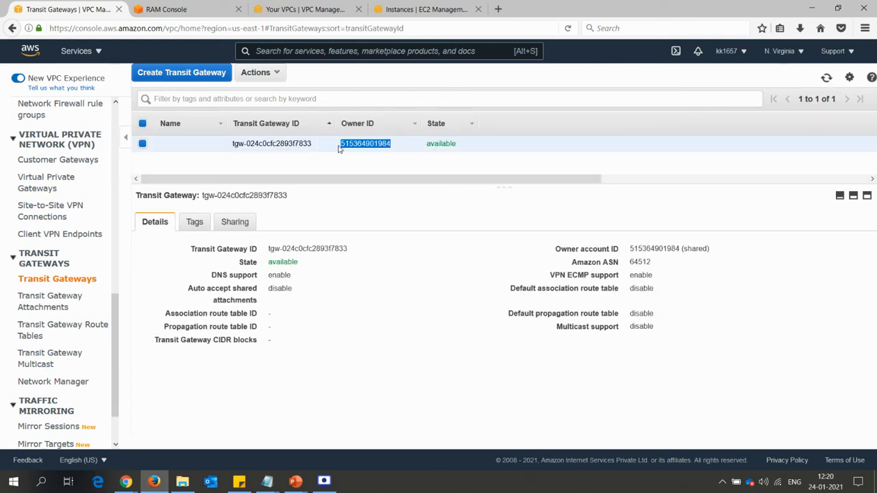
- Start a VPC attachment in the second account for the shared transit gateway and name it Remote-VPC-Att
click(371, 148)
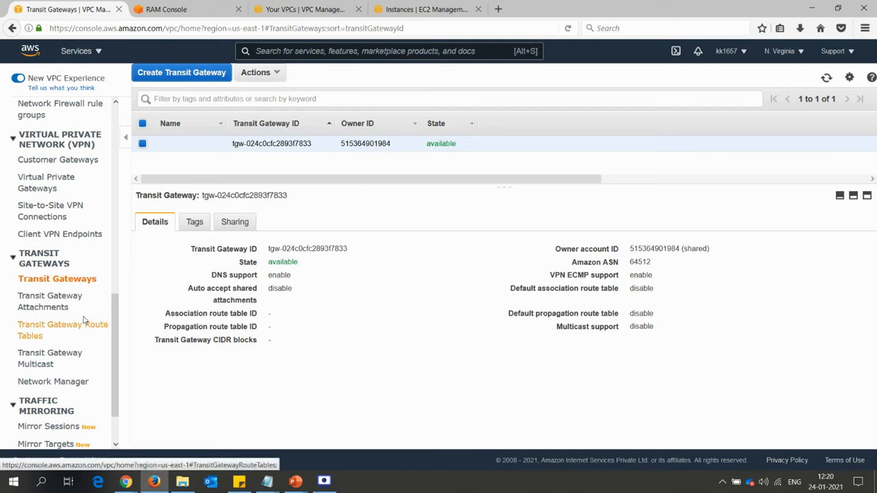
click(58, 304)
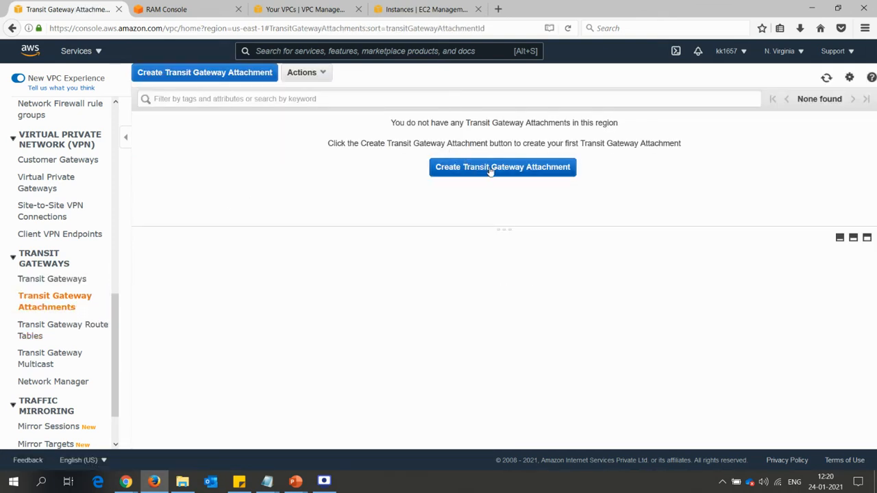
click(490, 167)
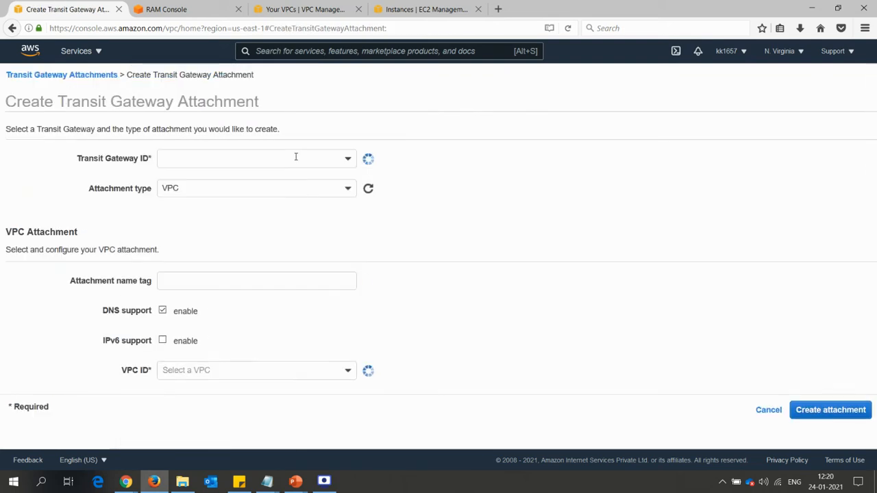
click(248, 157)
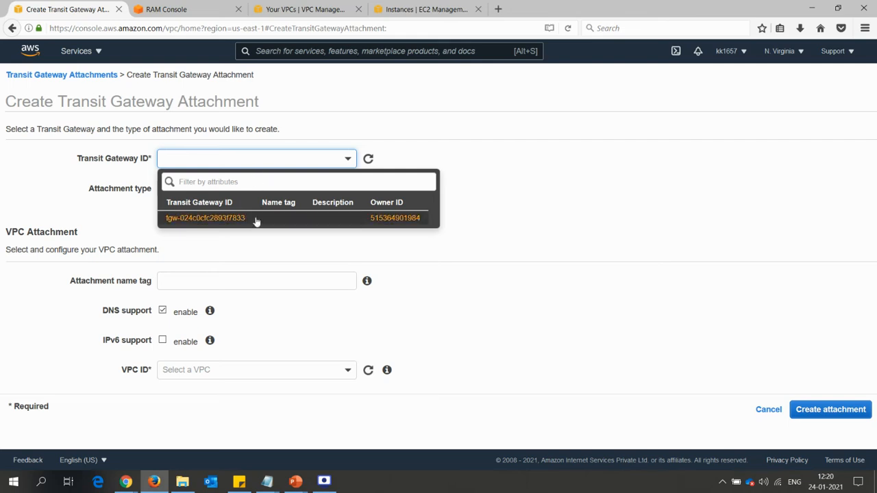
click(239, 219)
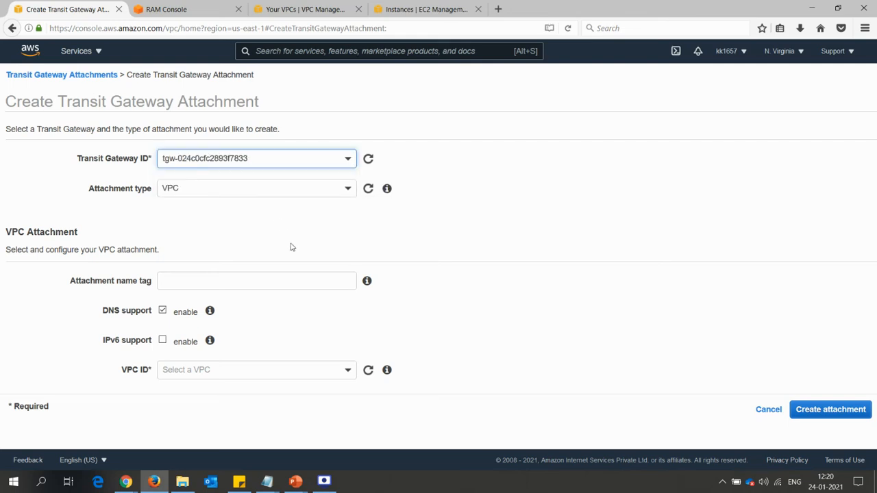
click(307, 284)
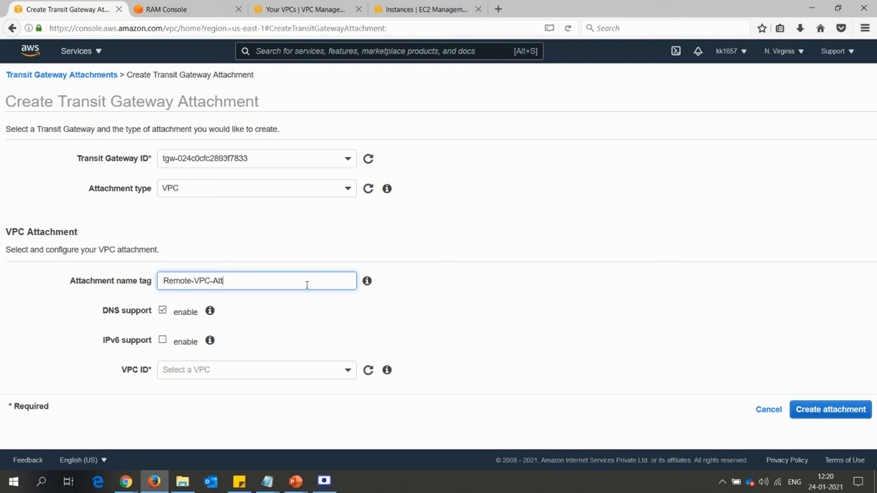
- Attach Remote-VPC with its Private-AZ1 and Private-AZ2 subnets, create the attachment, and check its state
click(307, 376)
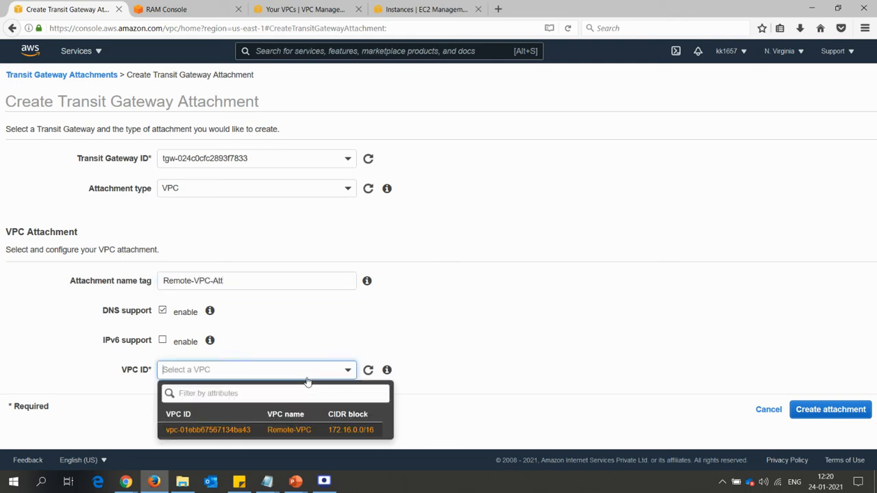
click(252, 431)
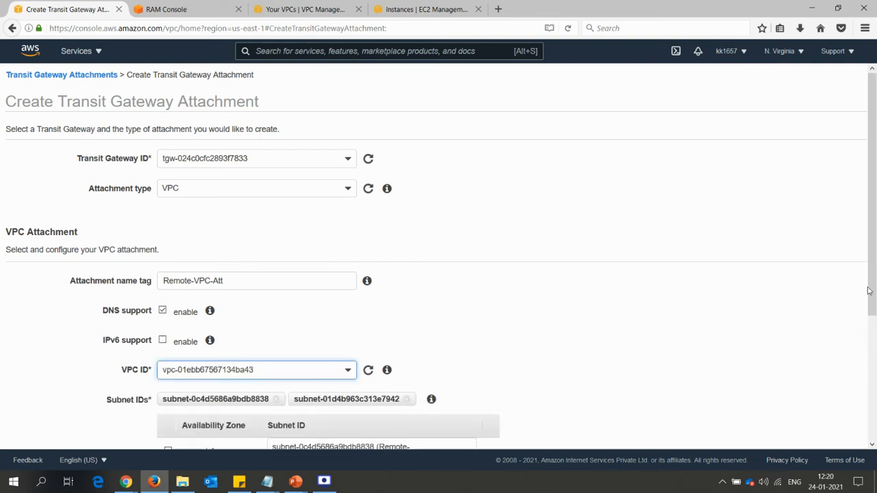
drag(871, 294, 868, 404)
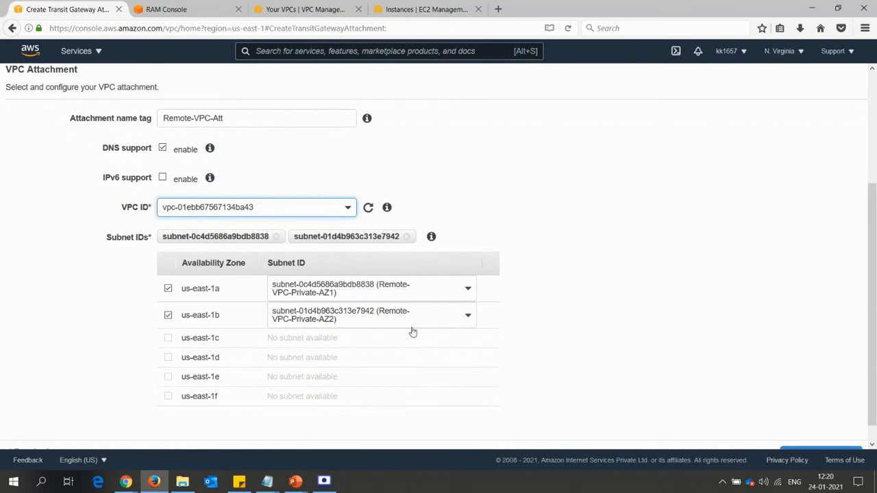
drag(872, 320, 873, 343)
click(830, 435)
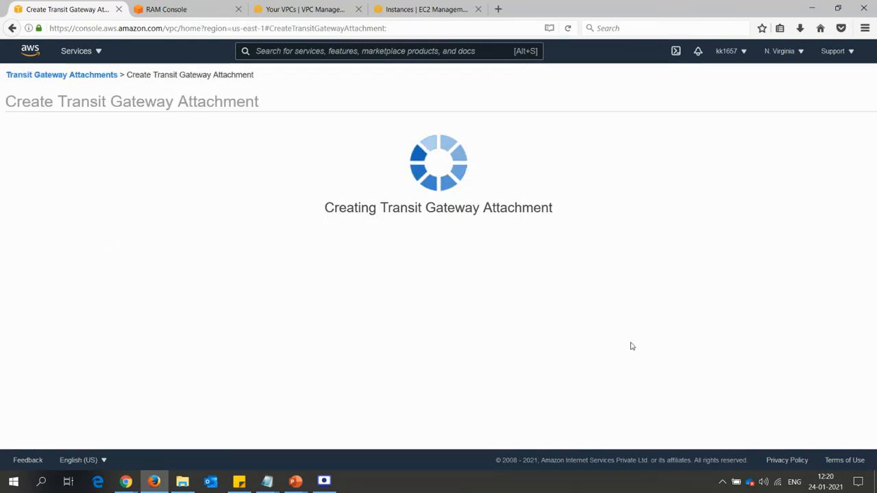
click(525, 191)
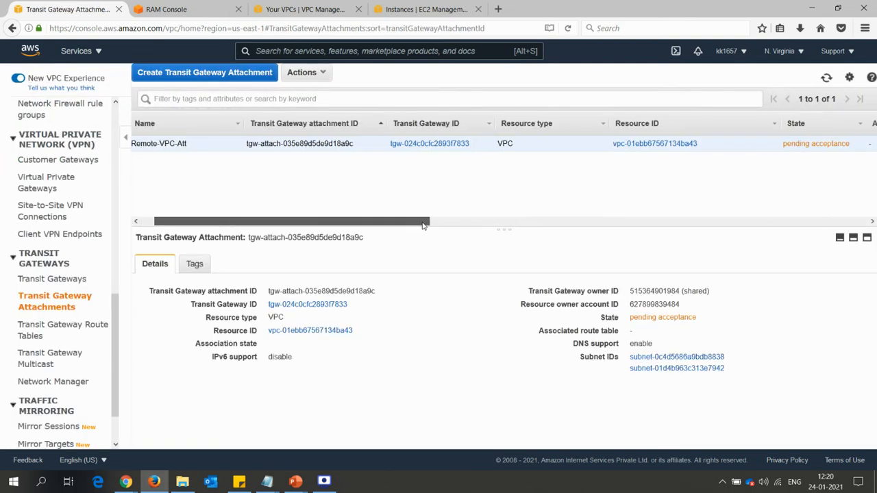
drag(419, 222, 456, 222)
- Switch to Chrome and refresh the hub account's list of transit gateway attachments
key(alt+Tab)
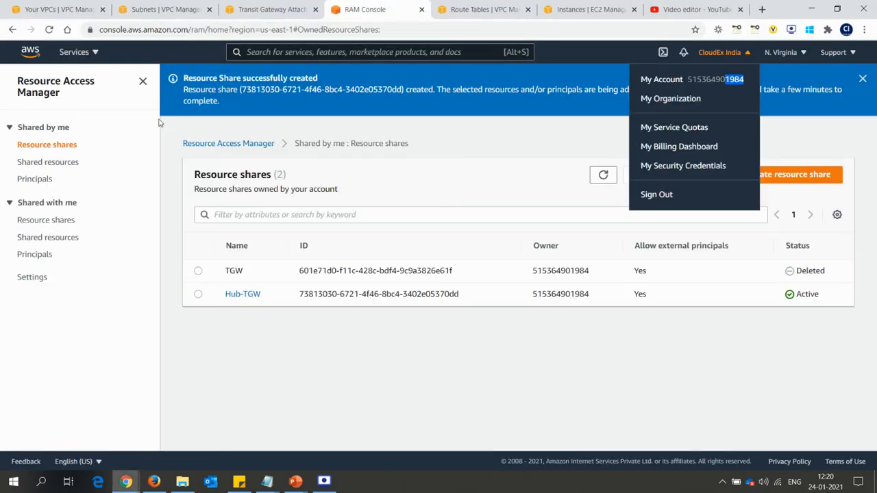
click(180, 137)
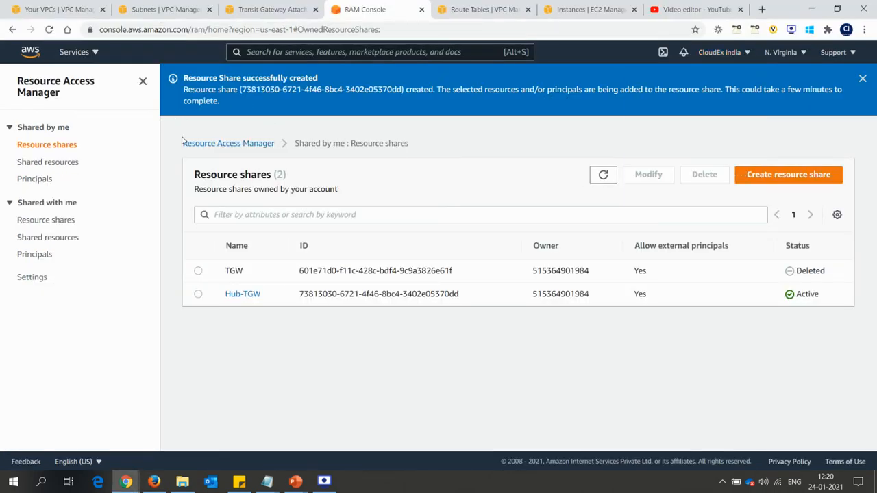
click(252, 9)
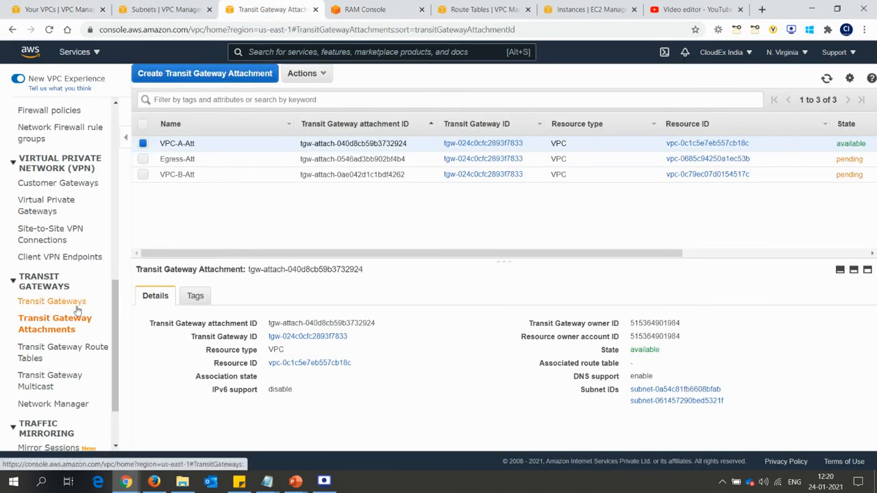
click(826, 80)
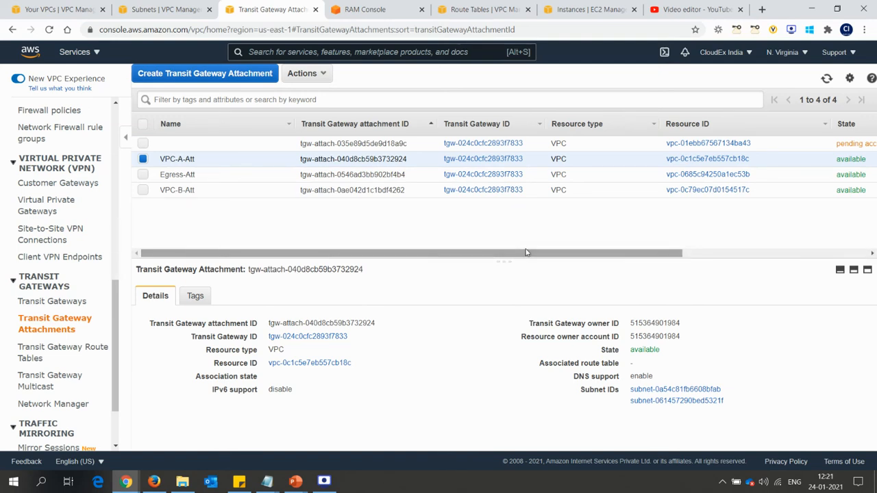
mouse_move(525, 253)
mouse_down()
mouse_move(589, 253)
mouse_move(434, 259)
mouse_up()
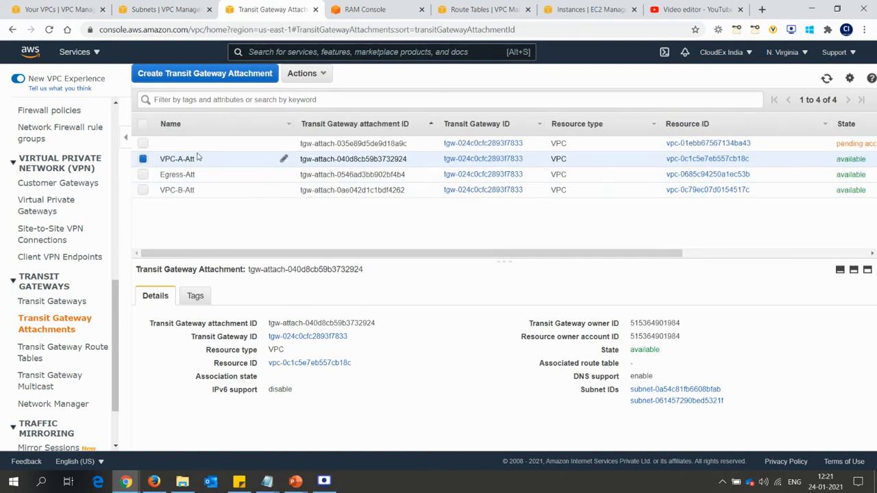
- Select only the unnamed attachment from the second account and accept it
click(142, 158)
click(143, 143)
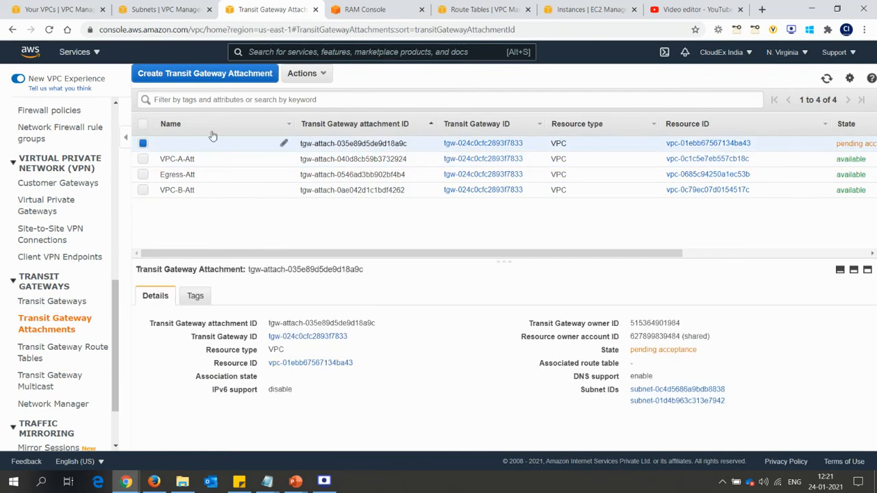
click(307, 74)
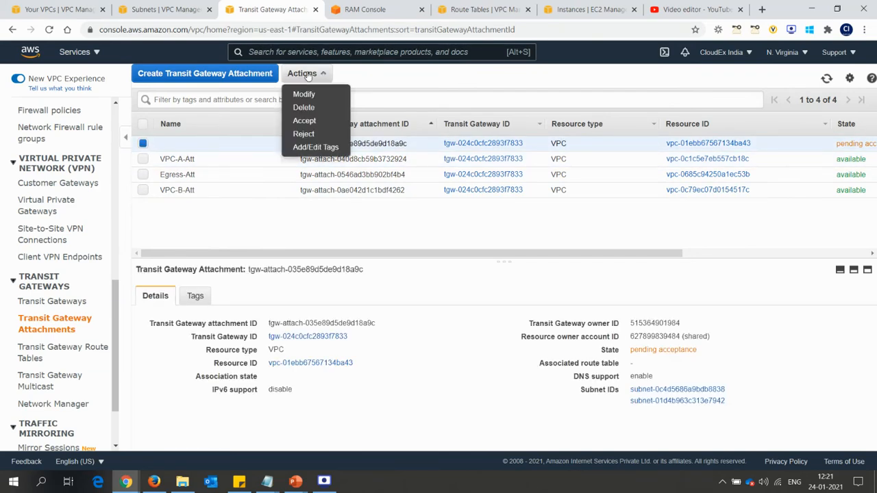
click(305, 121)
click(683, 289)
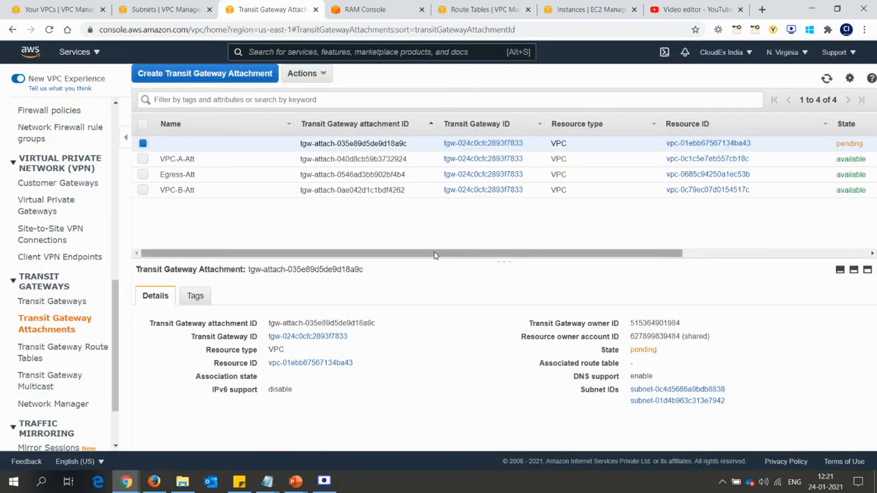
- Name the accepted attachment Remote-VPC-Att and refresh the attachments list
click(283, 146)
text(Remote-)
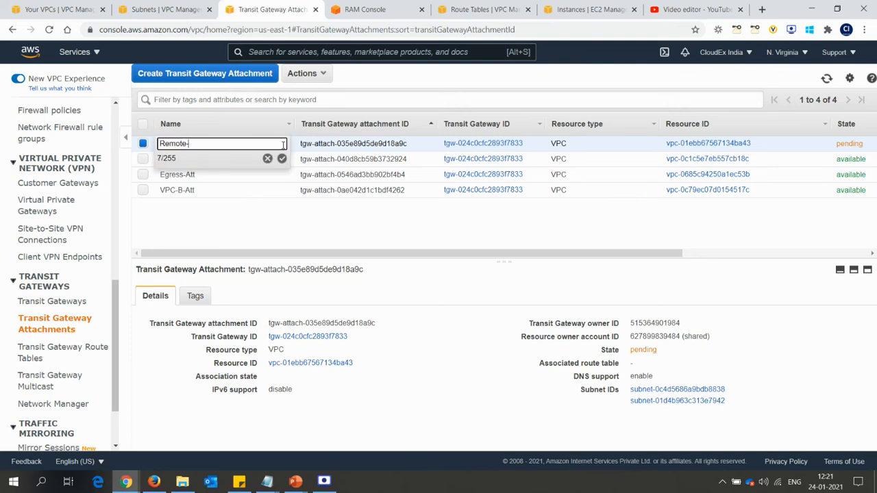
text(VPC-Att)
click(282, 159)
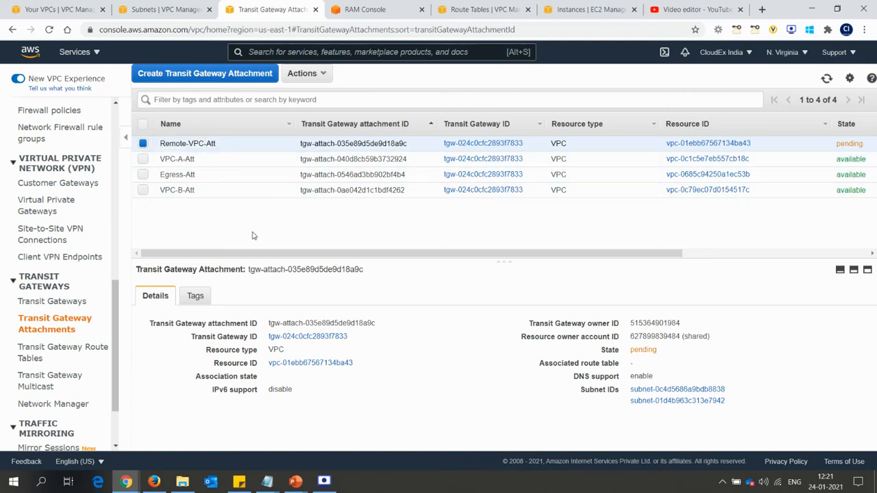
click(825, 78)
- Open the transit gateway route tables, review the TGW route table design in the PowerPoint diagram, and return to Chrome
click(81, 350)
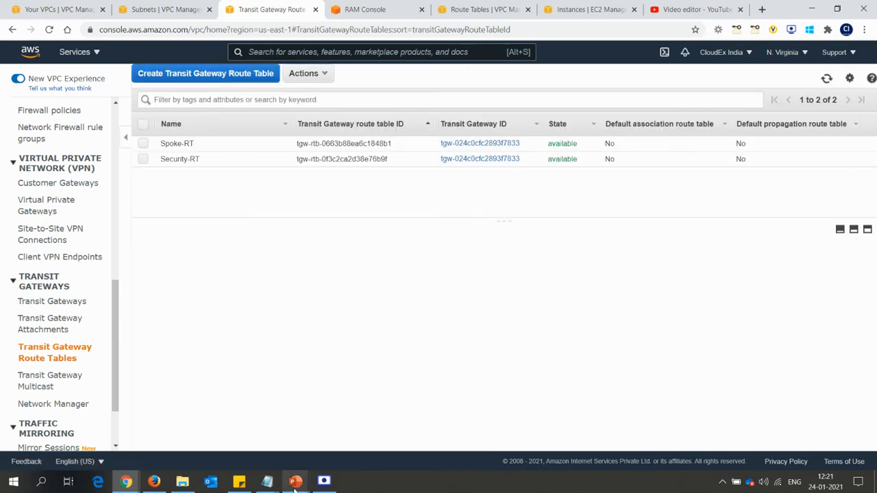
mouse_move(294, 485)
click(356, 428)
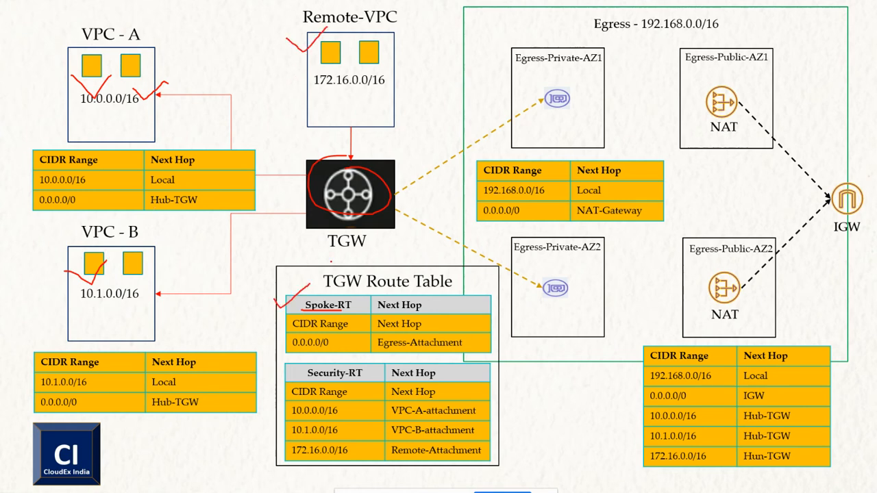
key(alt+Tab)
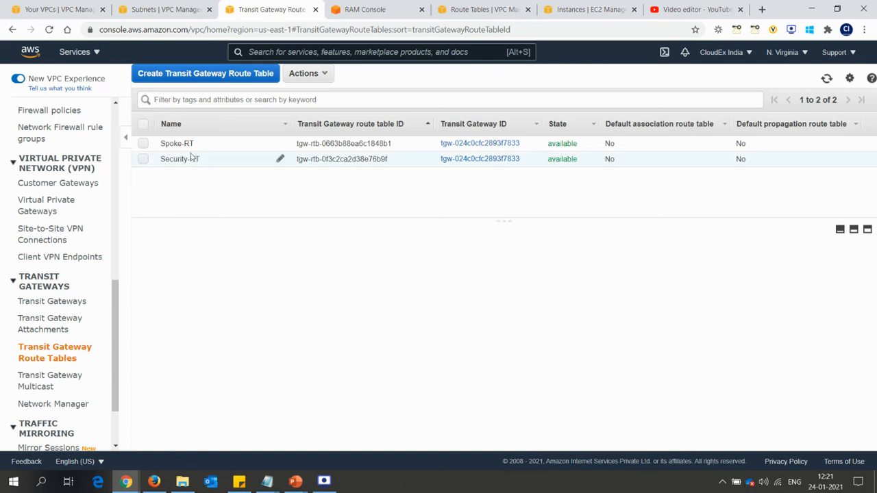
- Associate the VPC-A-Att attachment with the Spoke-RT transit gateway route table
click(193, 145)
click(198, 258)
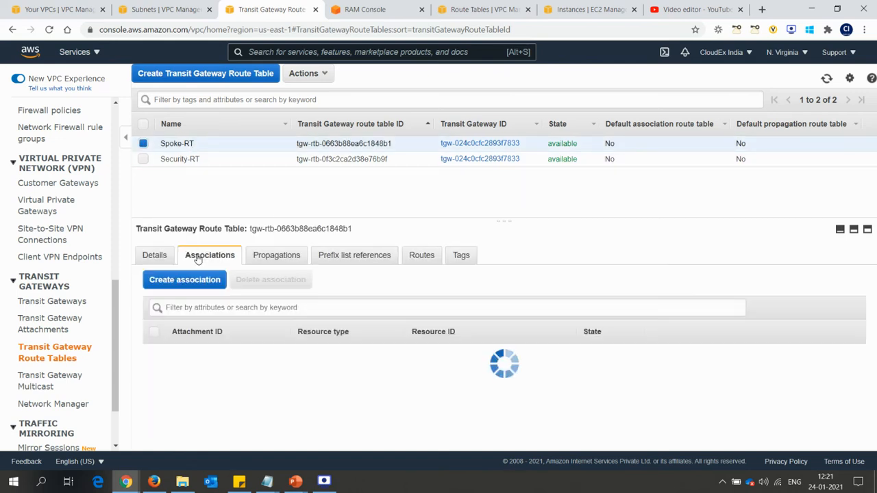
click(202, 283)
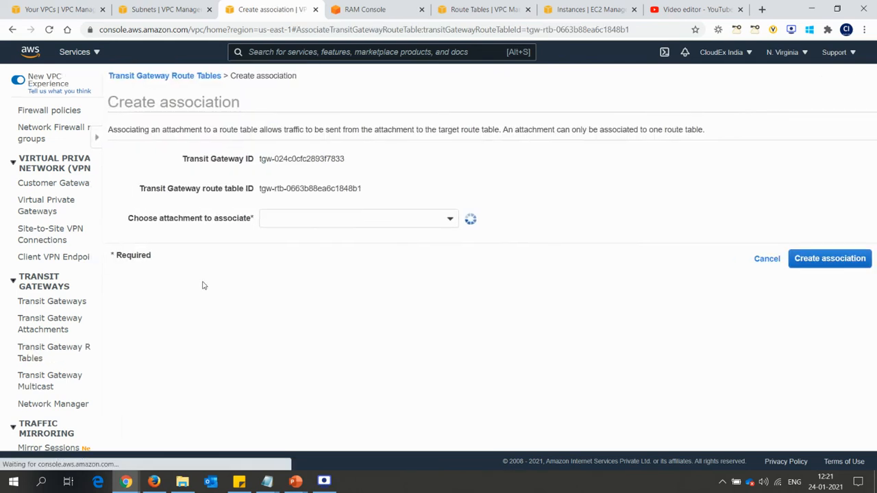
click(252, 217)
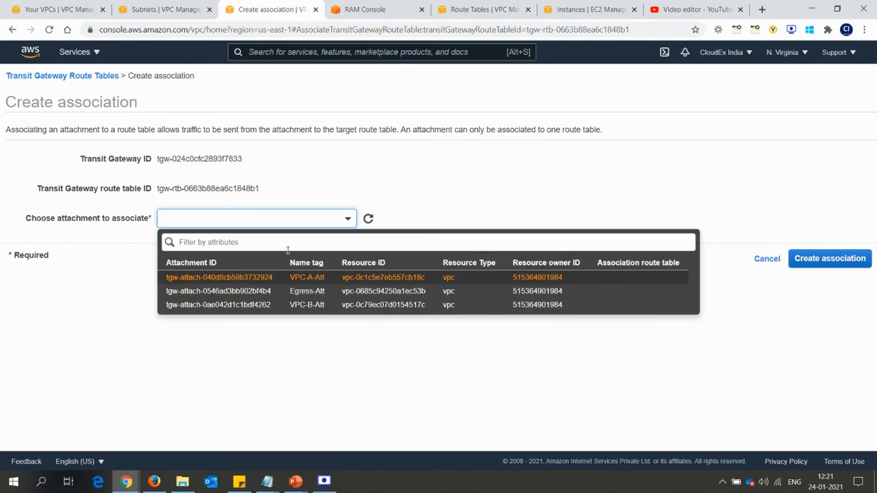
click(328, 281)
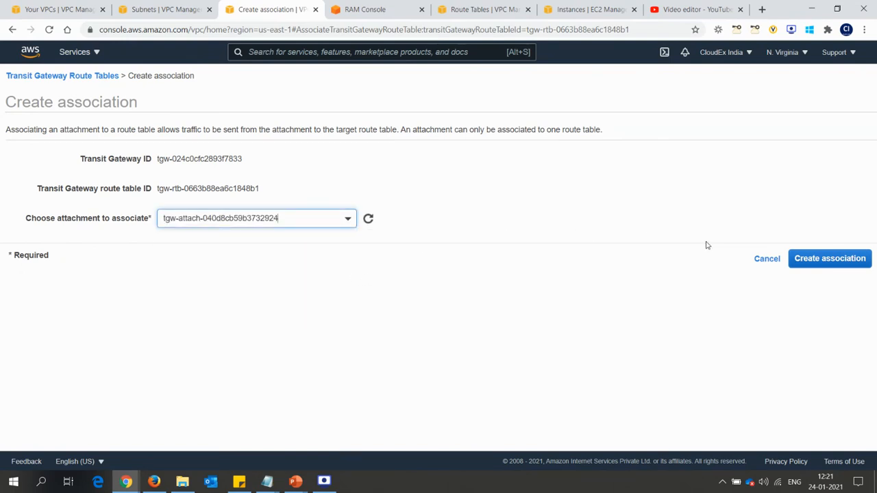
click(804, 260)
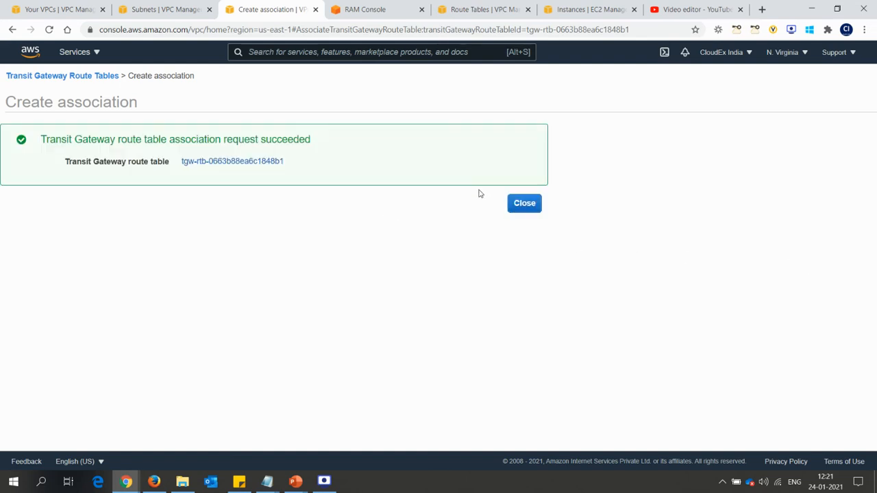
click(518, 205)
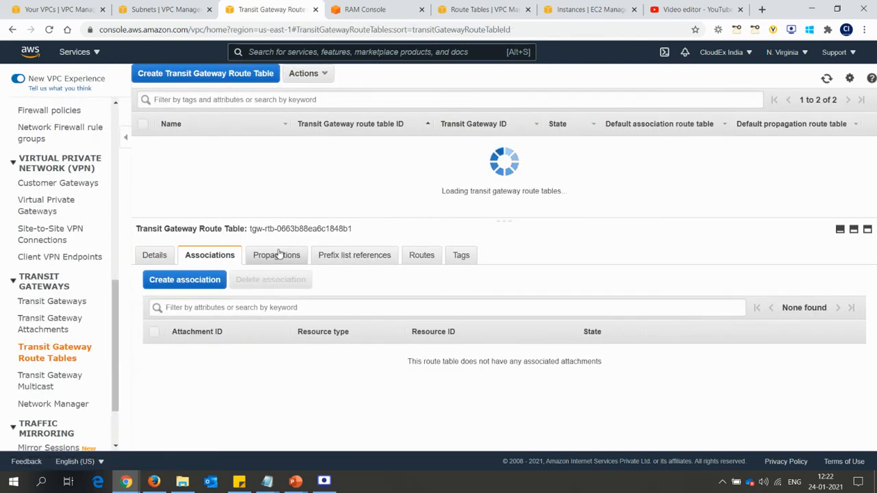
- Associate the VPC-B-Att attachment with the Spoke-RT transit gateway route table
click(205, 281)
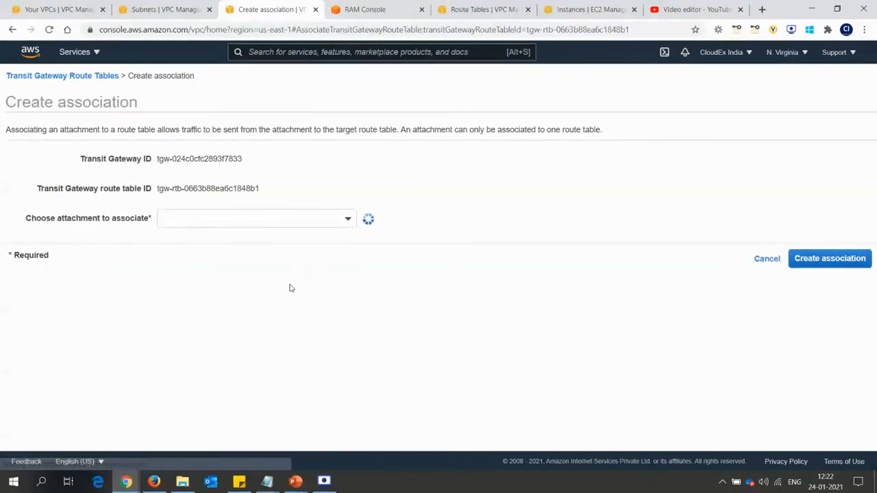
click(327, 225)
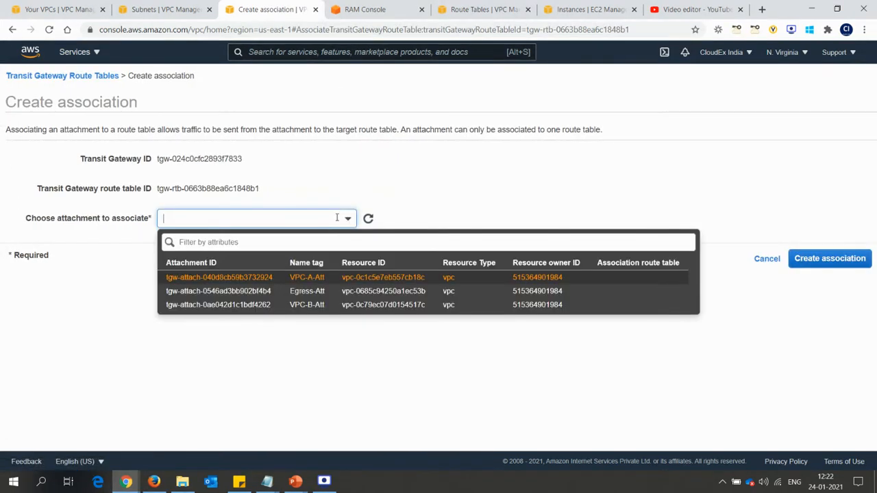
click(298, 305)
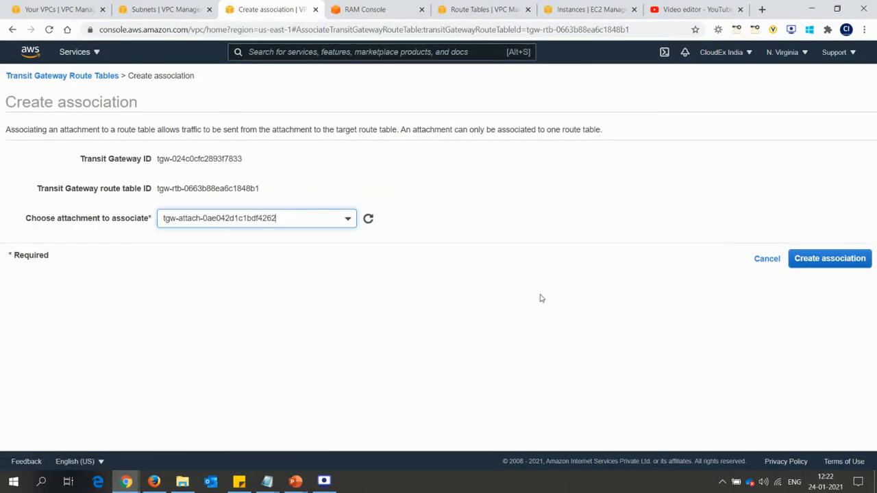
click(814, 261)
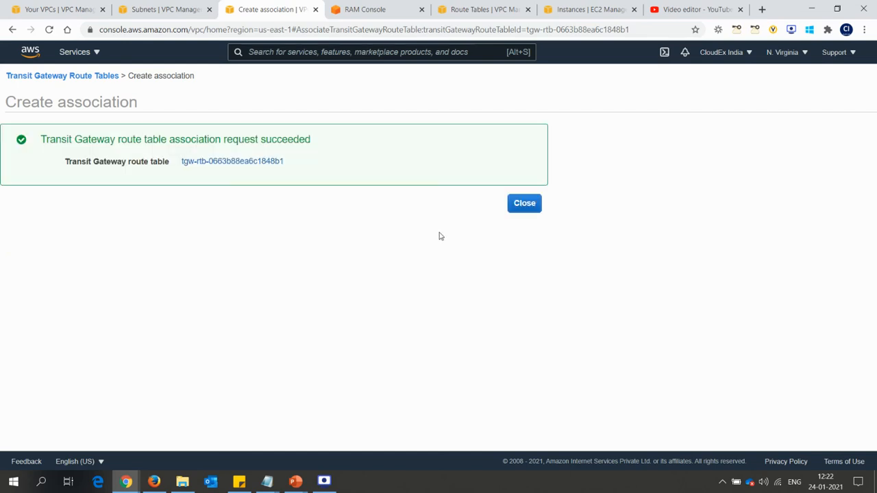
click(524, 204)
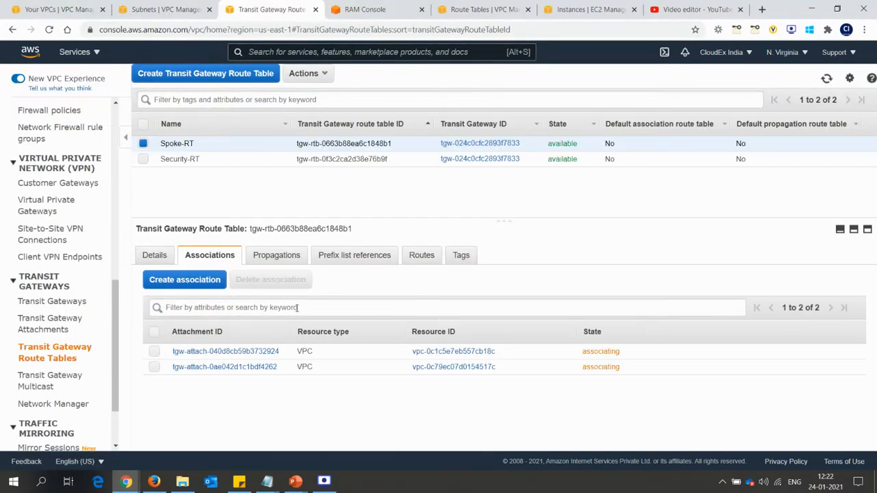
- Associate the Remote-VPC-Att attachment with the Spoke-RT transit gateway route table
click(200, 281)
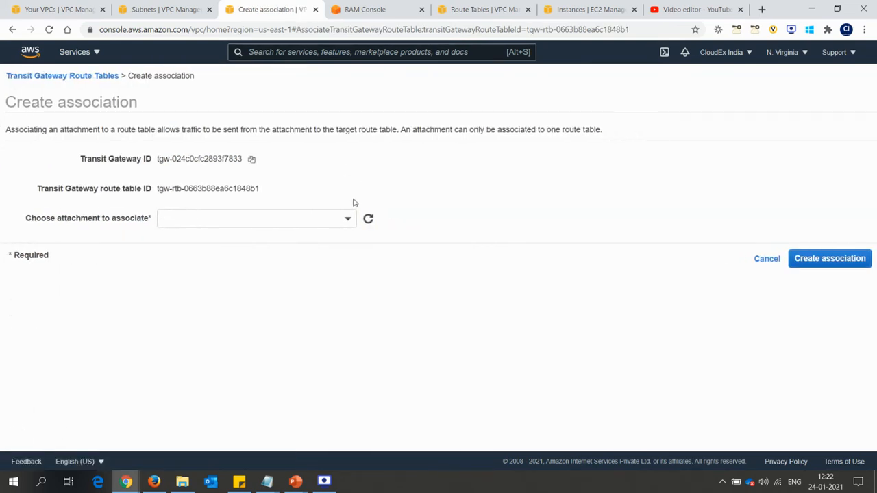
click(336, 218)
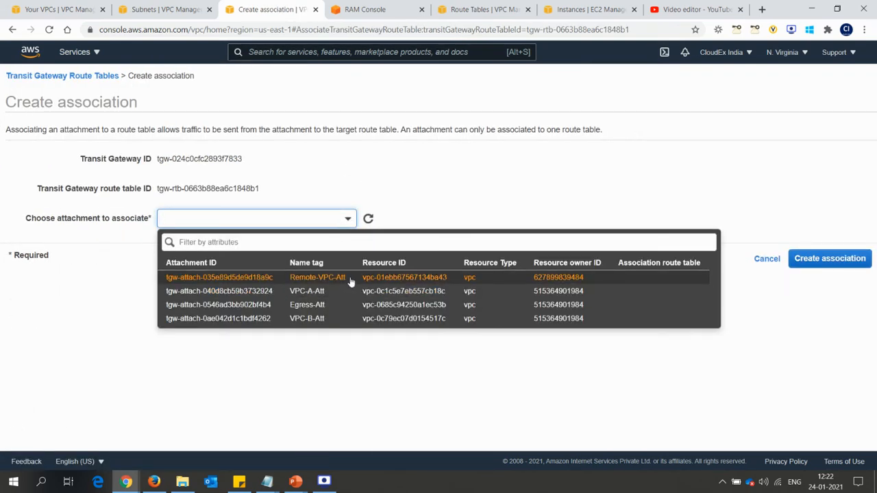
click(349, 277)
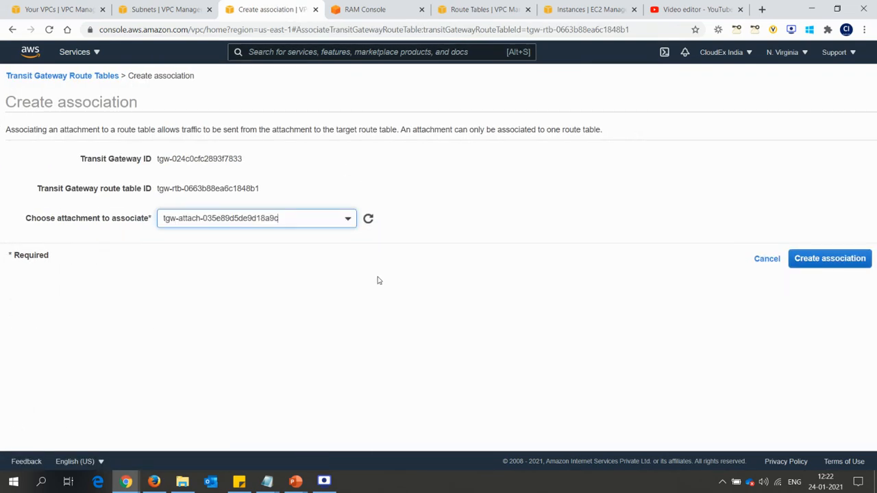
click(796, 259)
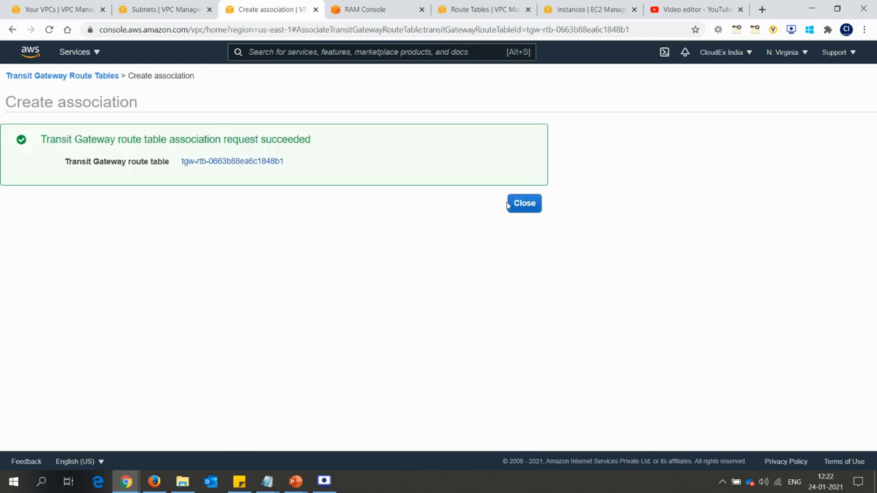
click(520, 203)
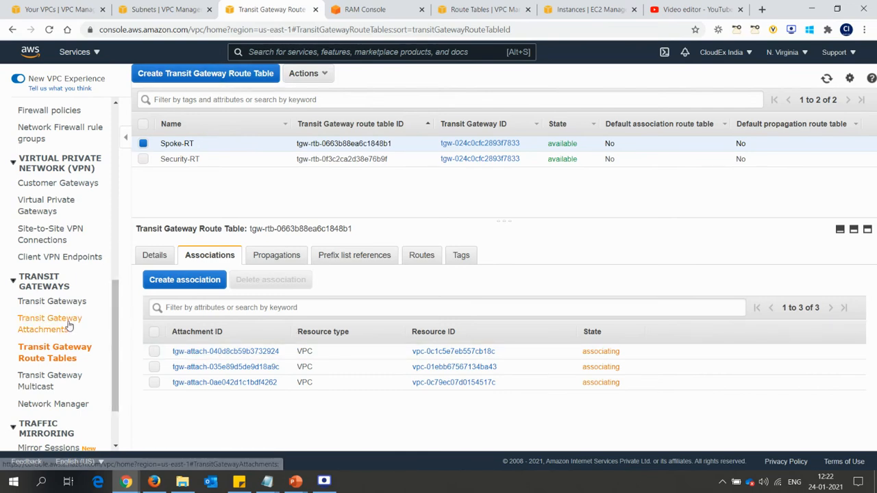
- Add a static route for 0.0.0.0/0 through Egress-Att to Spoke-RT, check the PowerPoint route table diagram, and return to Chrome
click(423, 258)
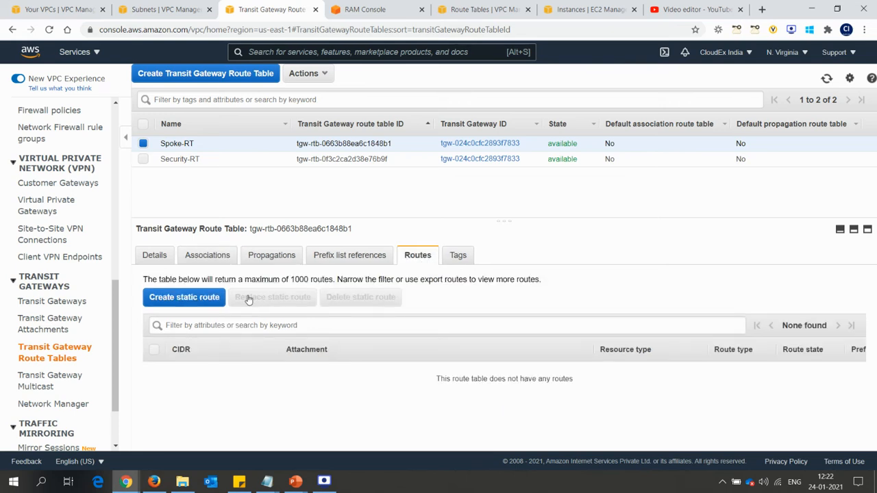
click(202, 299)
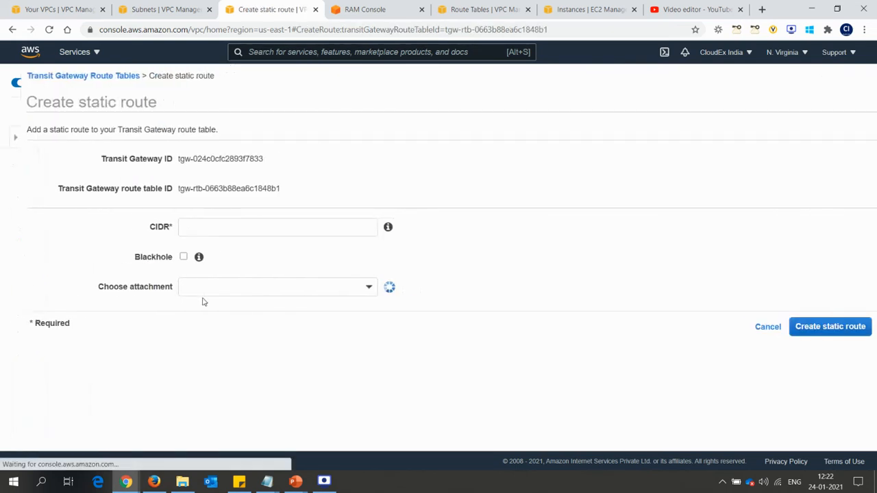
click(287, 227)
text(0.0.0.0/0)
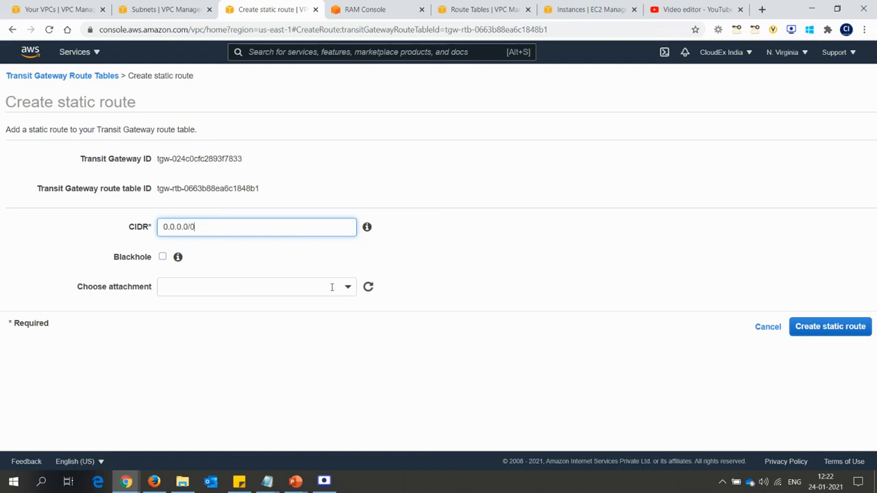
click(330, 287)
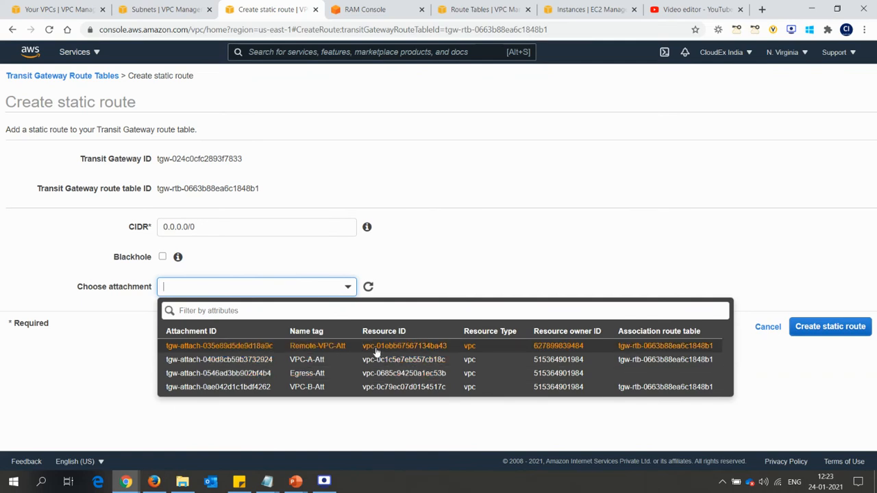
click(343, 377)
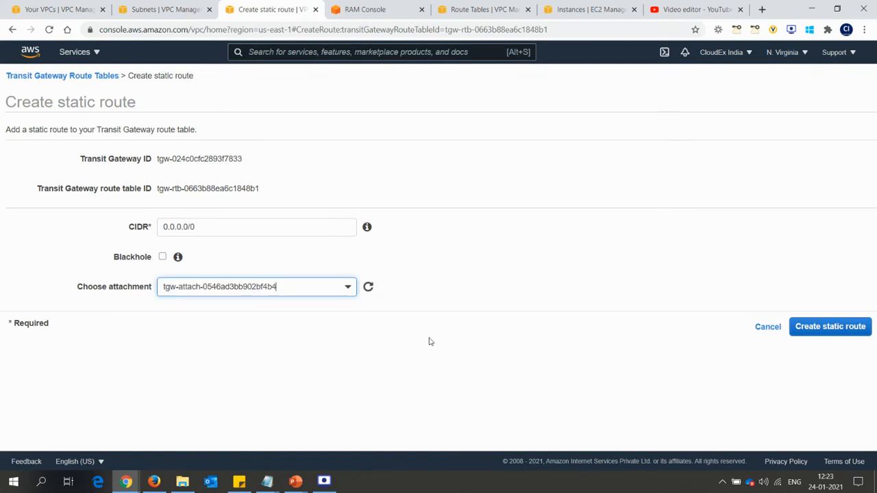
click(816, 329)
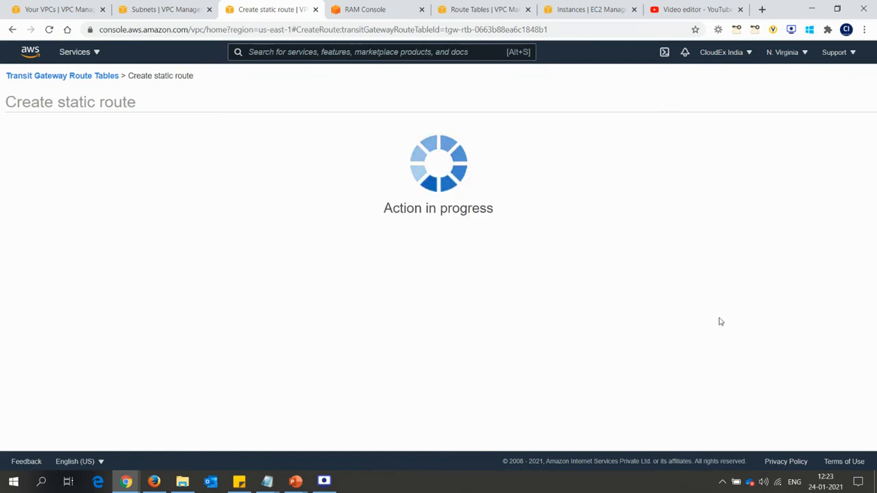
click(524, 246)
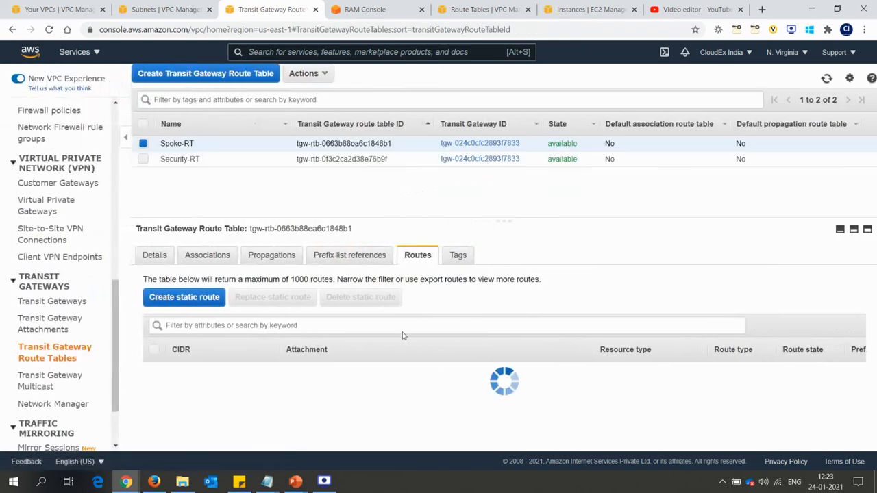
key(alt+Tab)
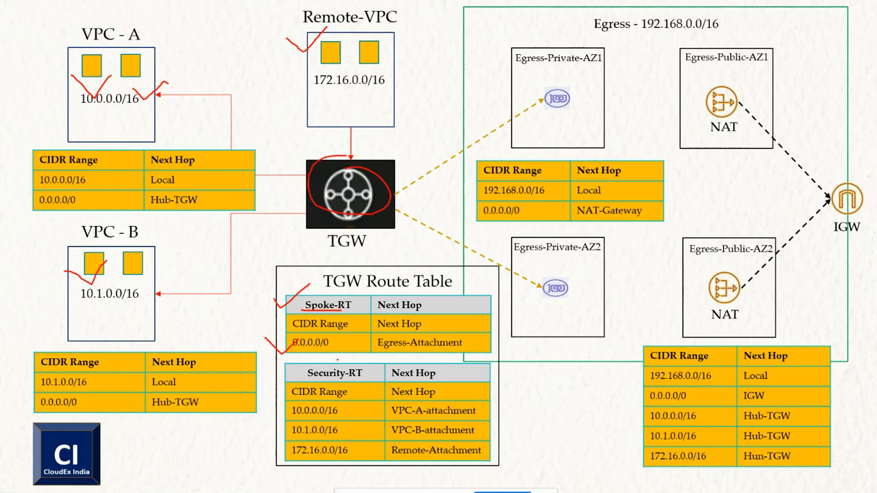
key(alt+Tab)
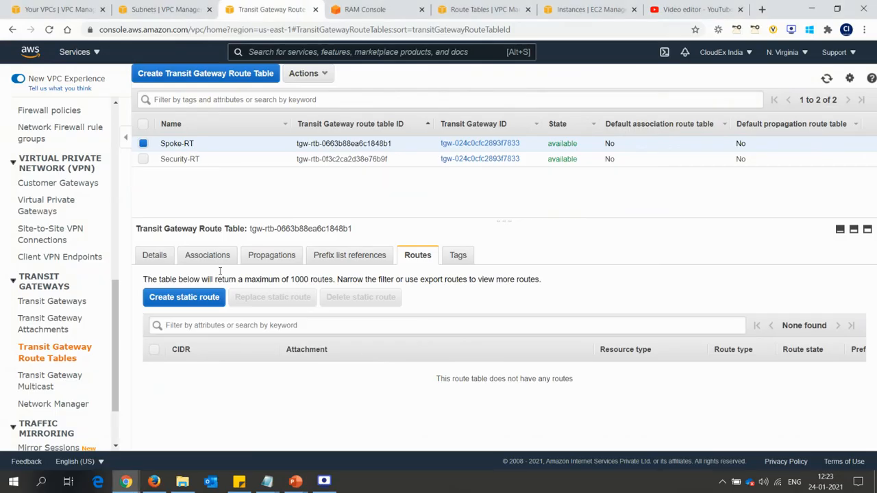
- Associate the Egress-Att attachment with the Security-RT route table and find tgw-attach-0546ad3bb902bf4b4 on the page
click(207, 160)
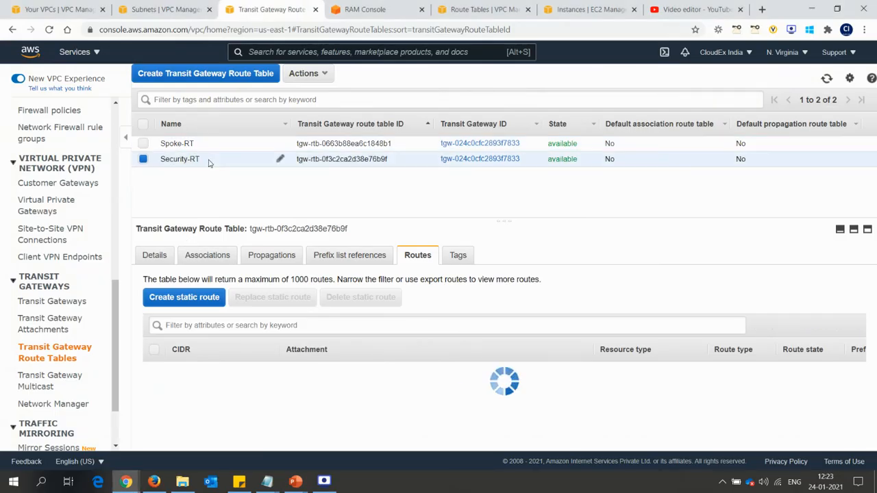
click(207, 259)
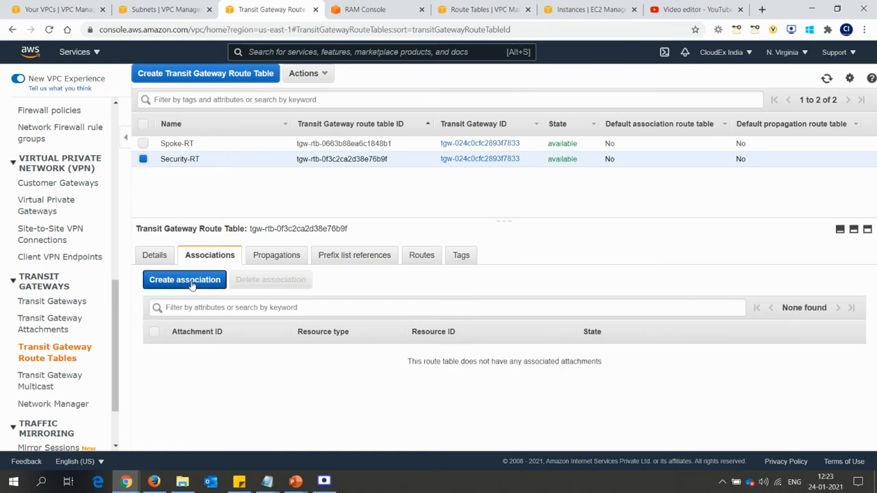
click(190, 282)
click(266, 219)
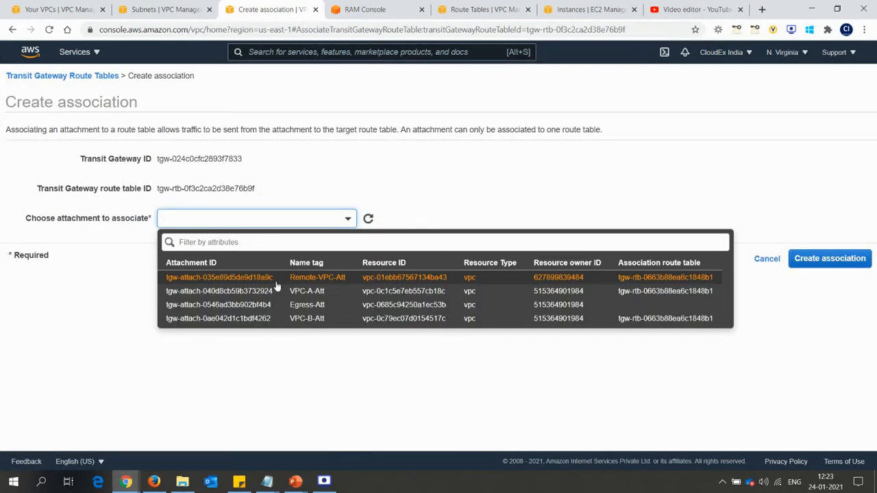
click(290, 305)
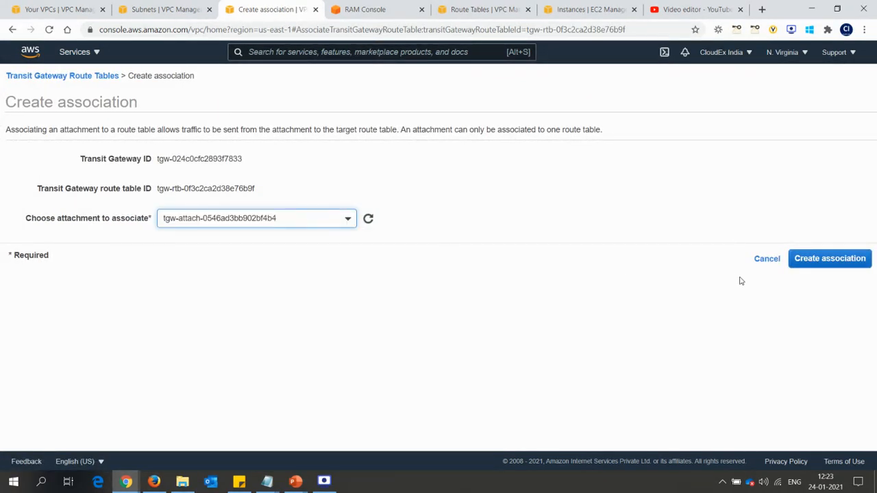
click(808, 262)
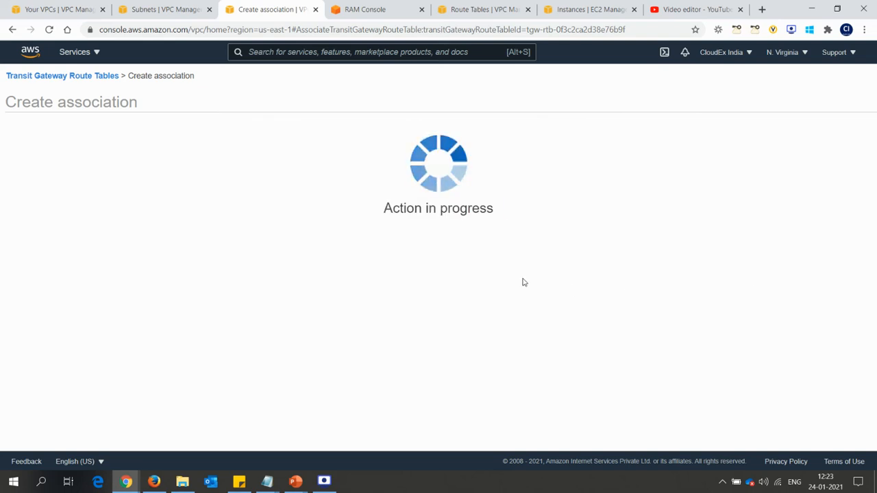
click(523, 207)
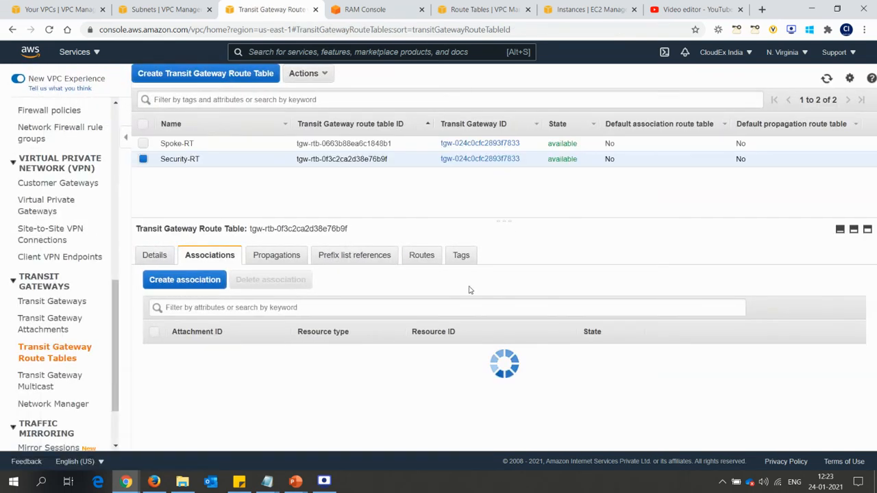
key(ctrl+f)
text(tgw-attach-0546ad3bb902bf4b4)
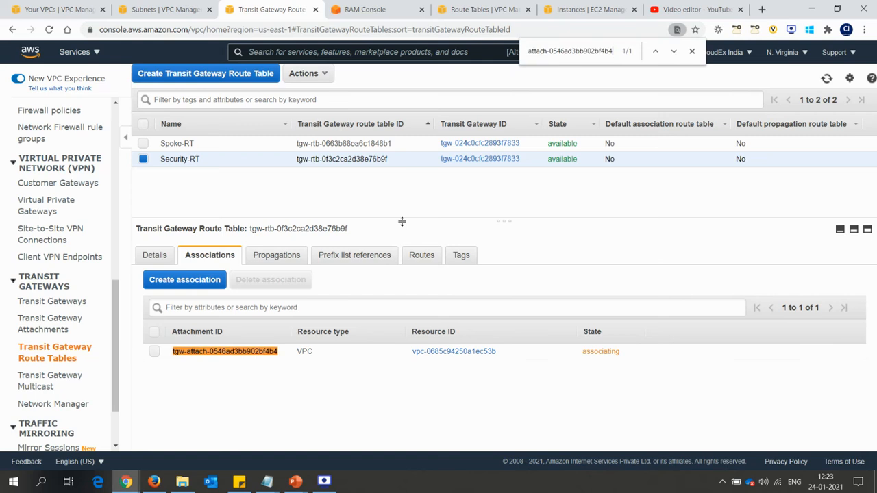
- Add a static route for 10.0.0.0/16 through VPC-A-Att to Security-RT, copying the CIDR for reuse
click(421, 256)
click(190, 300)
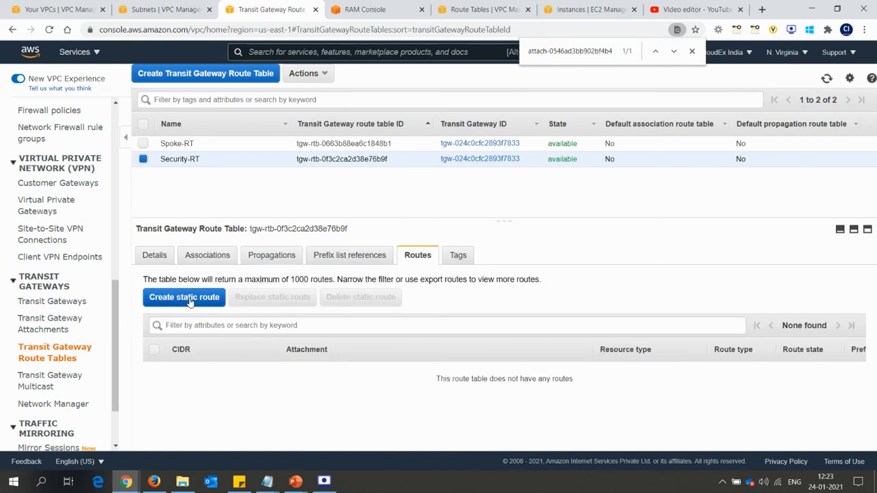
click(255, 226)
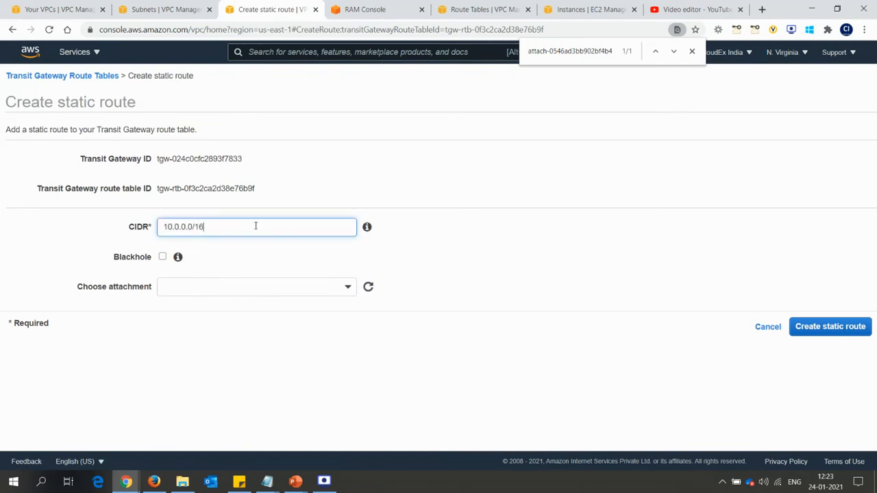
key(ctrl+a)
key(ctrl+c)
click(250, 285)
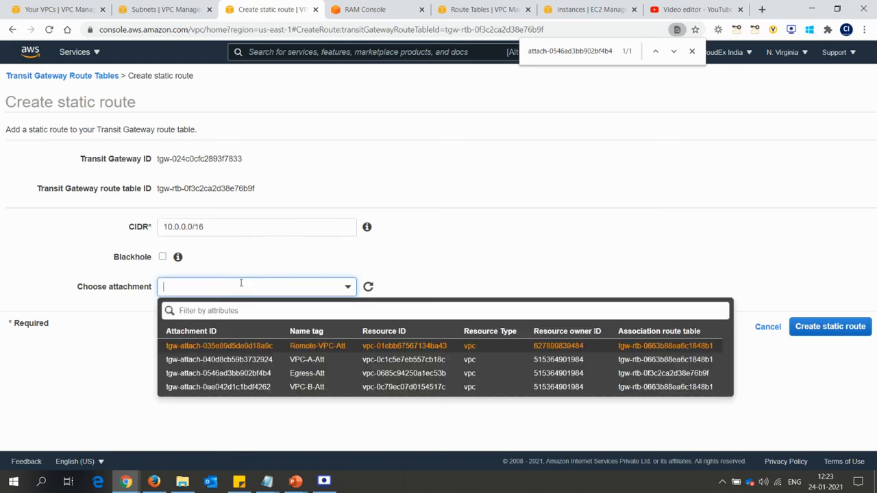
click(337, 364)
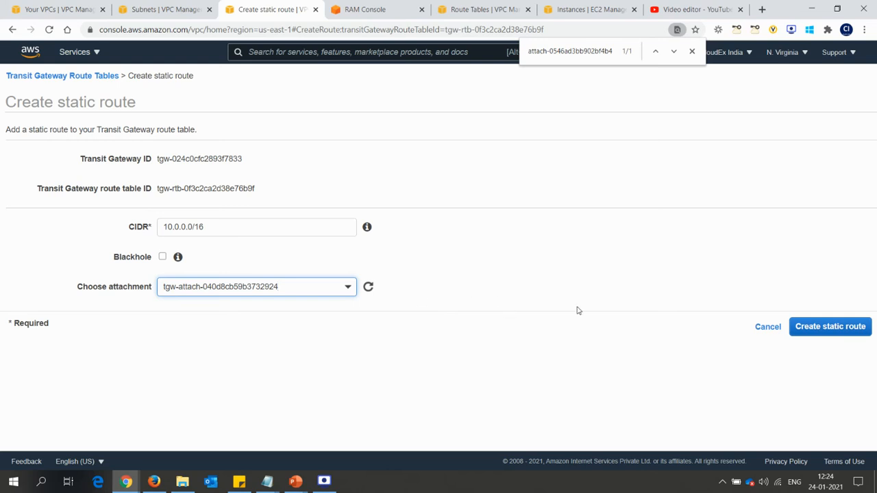
click(831, 332)
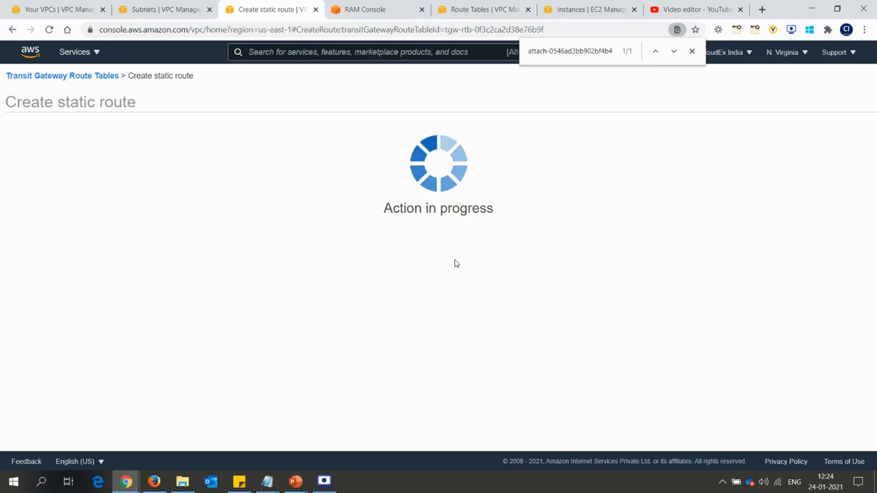
click(522, 246)
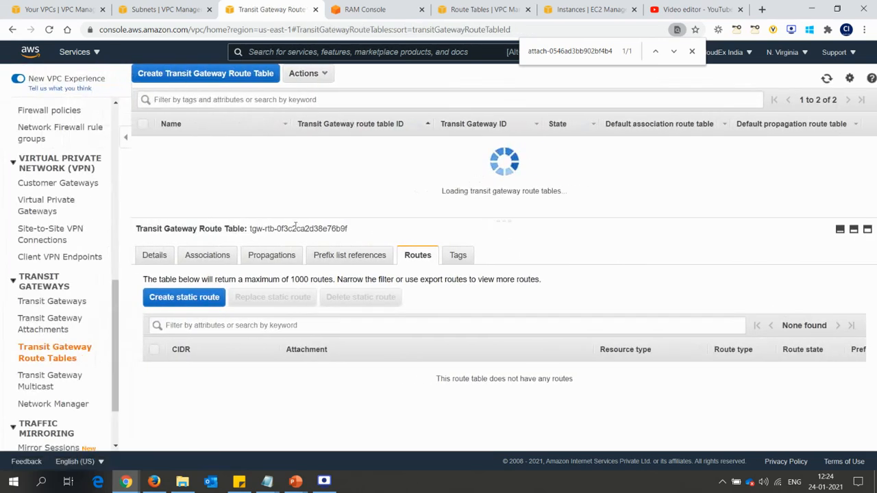
- Add a static route for 10.1.0.0/16 through VPC-B-Att to Security-RT, adapting the copied CIDR
click(200, 294)
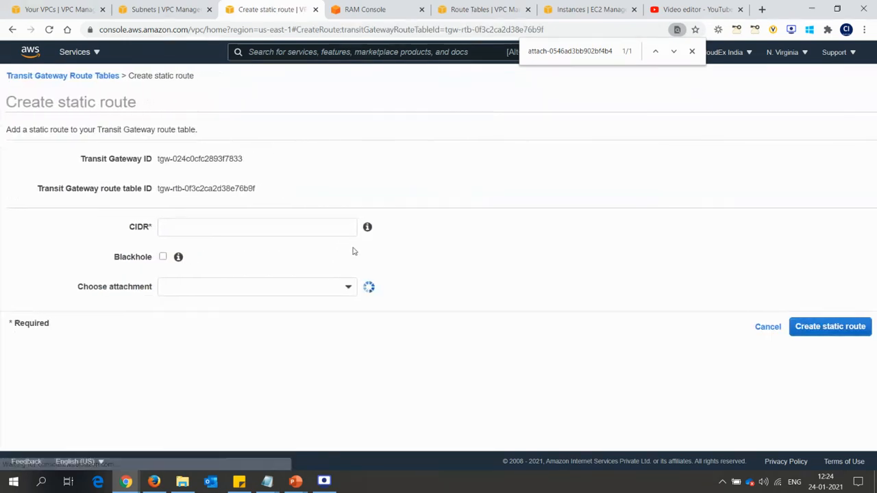
click(304, 226)
key(ctrl+v)
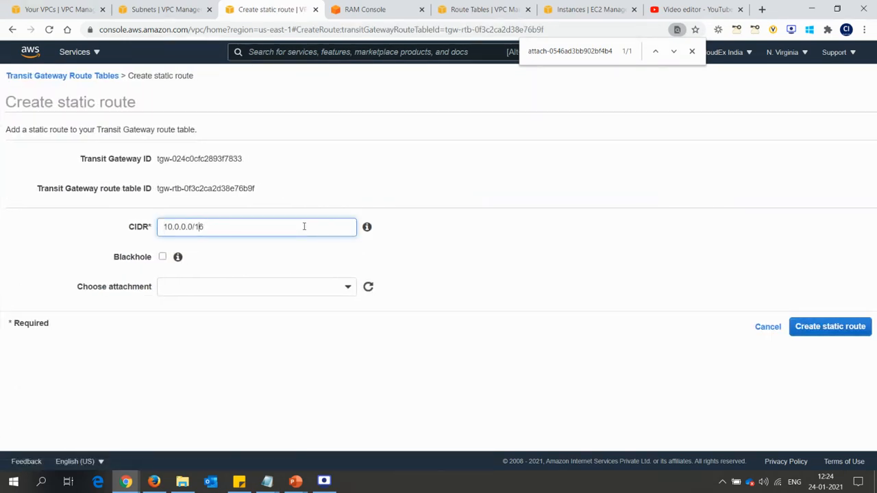
key(BackSpace)
text(1)
click(319, 285)
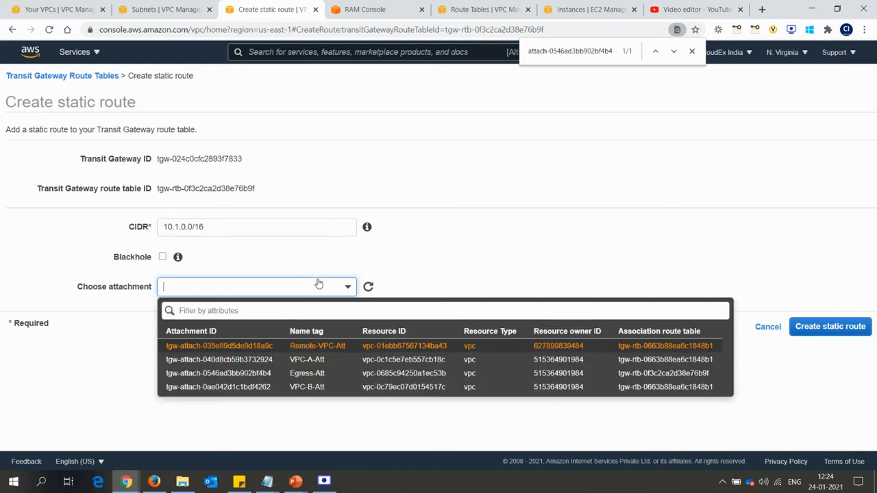
click(280, 386)
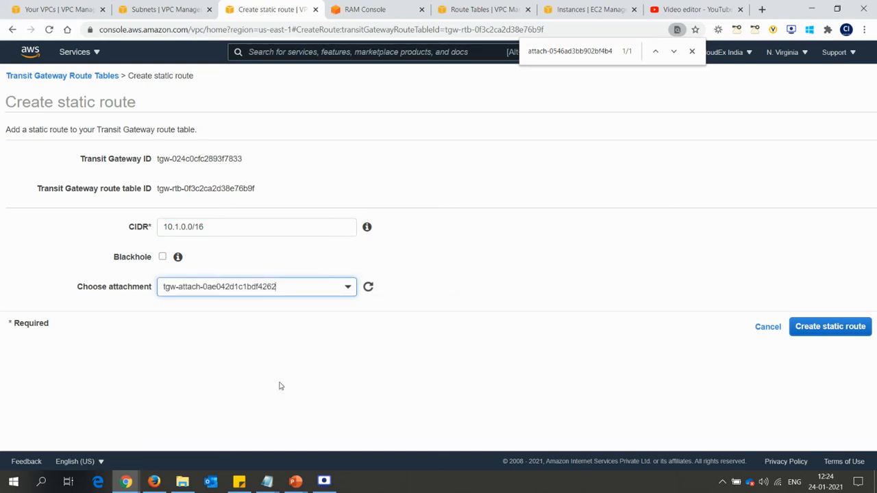
click(815, 329)
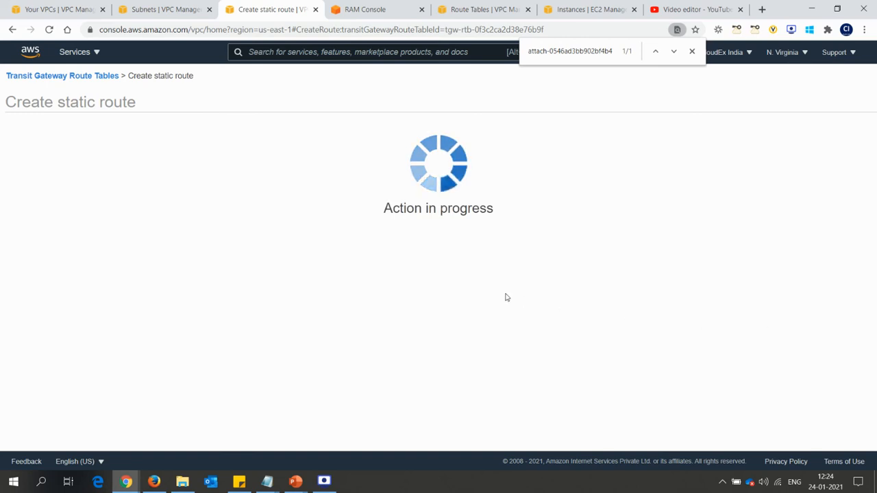
click(525, 248)
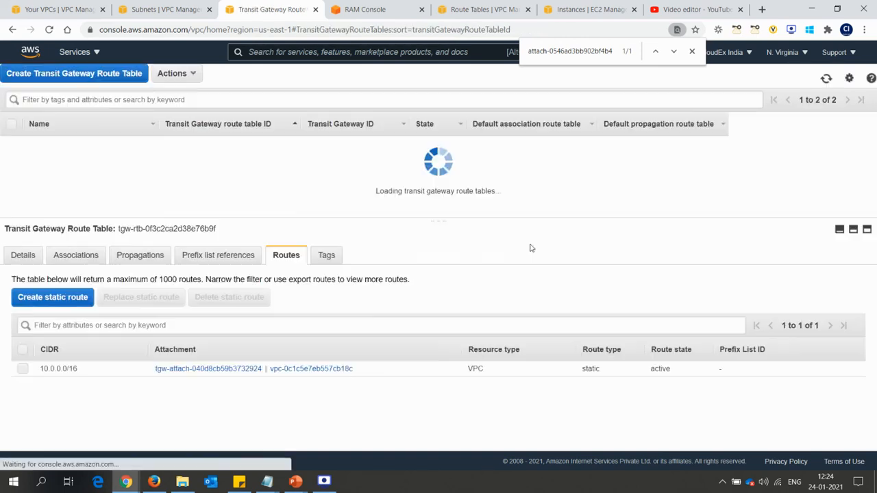
- Add a static route for 172.16.0.0/16 through Remote-VPC-Att to Security-RT and refresh the route table list
click(177, 299)
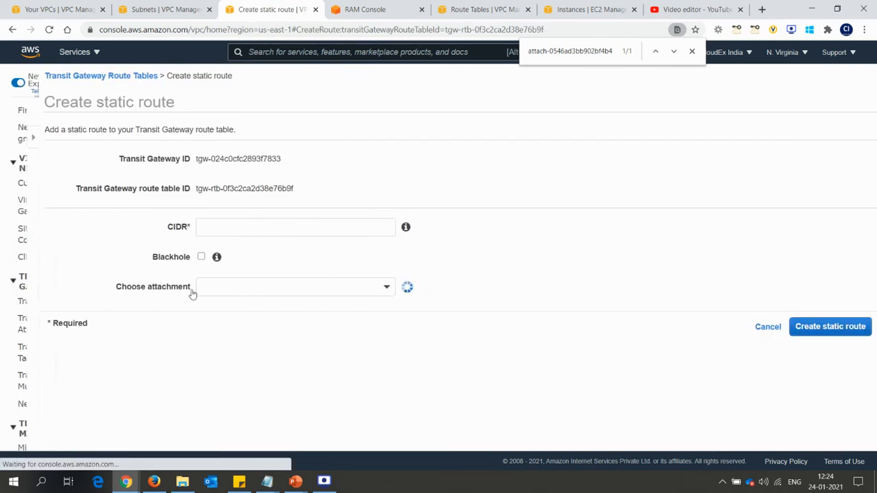
click(252, 228)
text(172.16)
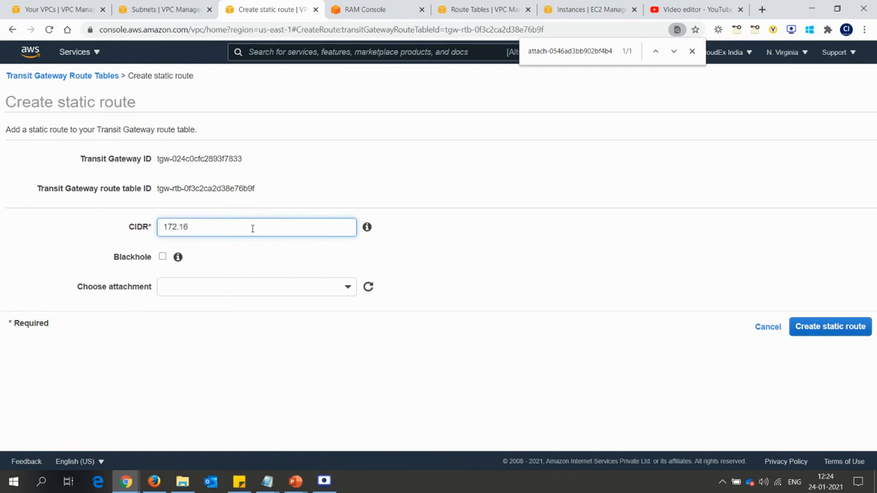
text(.0.0/16)
click(231, 286)
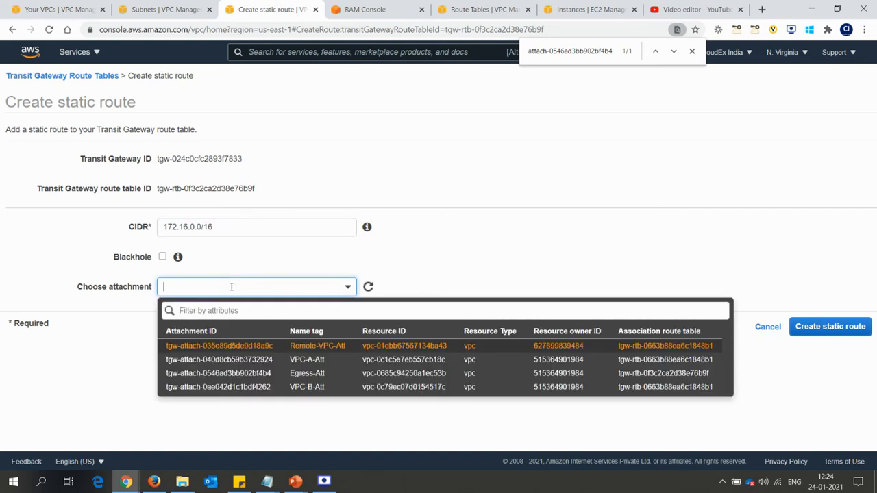
click(344, 350)
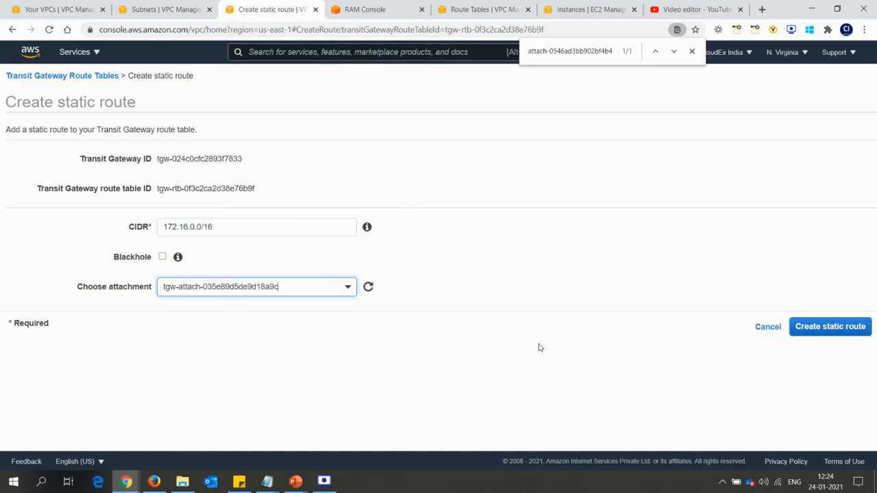
click(802, 334)
click(524, 246)
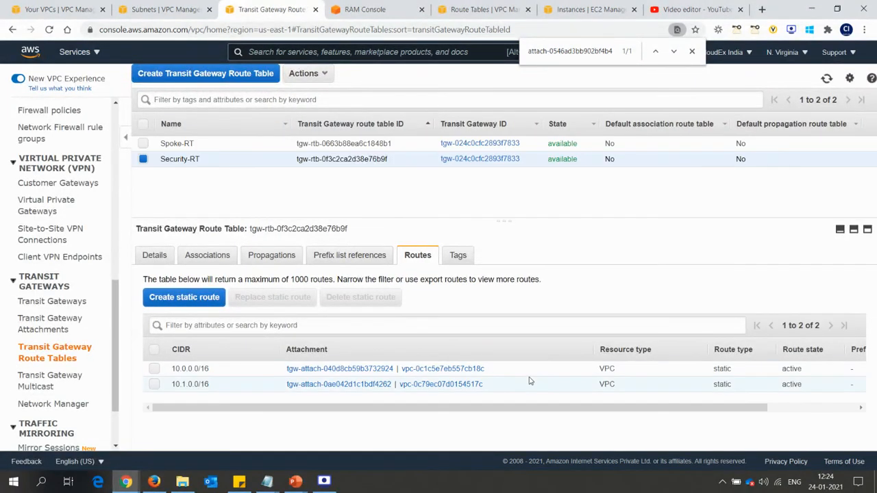
click(827, 80)
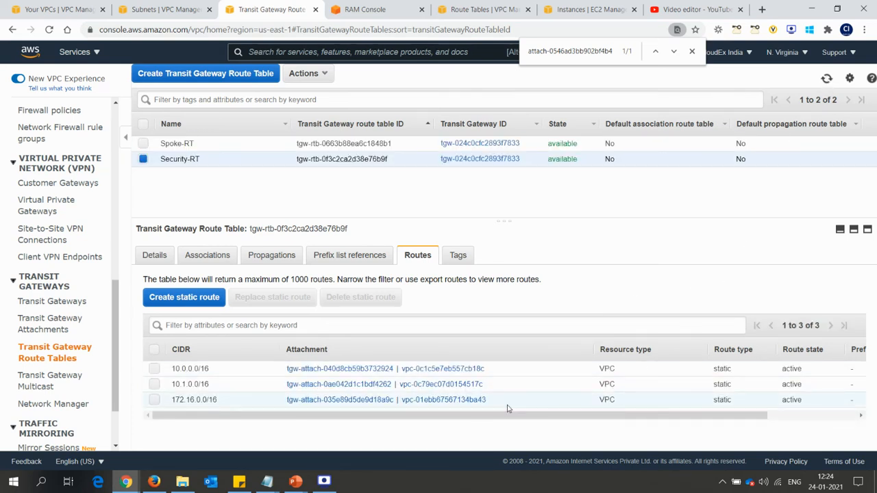
- Mark the Spoke-RT and Security-RT tables and Egress-Private-AZ1 on the PowerPoint diagram, then return to Chrome and close the page search
key(alt+Tab)
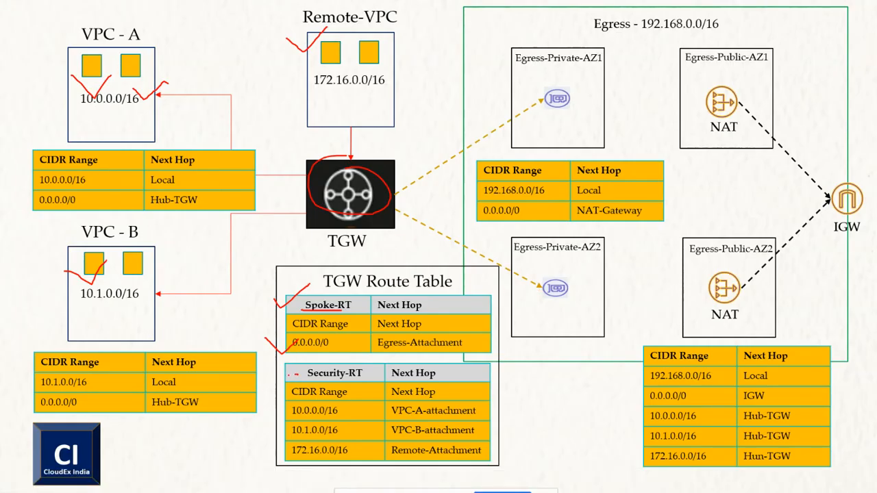
mouse_move(298, 373)
mouse_down()
mouse_move(272, 455)
mouse_move(322, 434)
mouse_up()
mouse_move(307, 306)
mouse_down()
mouse_move(272, 313)
mouse_move(327, 373)
mouse_up()
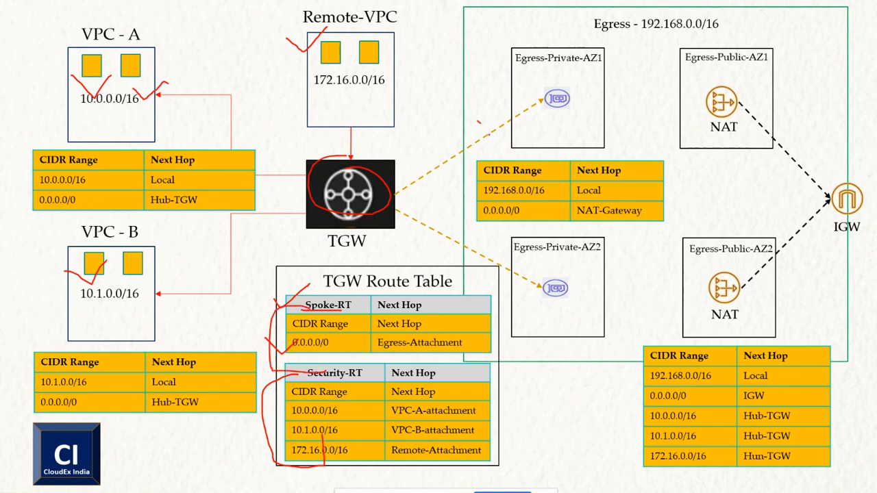
drag(478, 121, 530, 92)
key(alt+Tab)
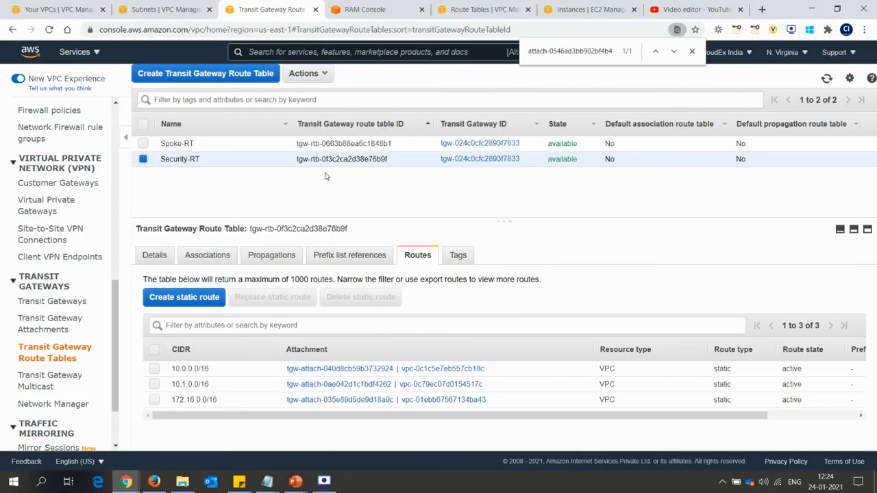
click(692, 50)
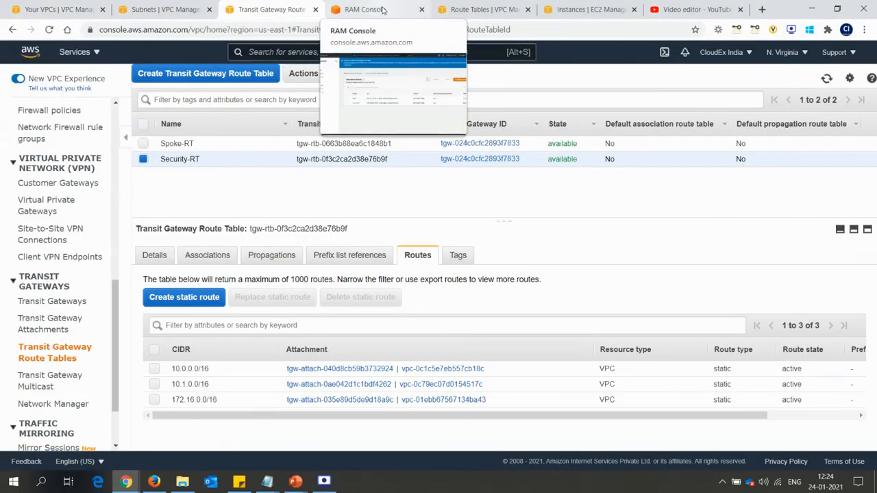
- Add a 0.0.0.0/0 route to Egress-Private-RT targeting NAT gateway nat-0055d09c4ad65e48e and save the routes
click(483, 9)
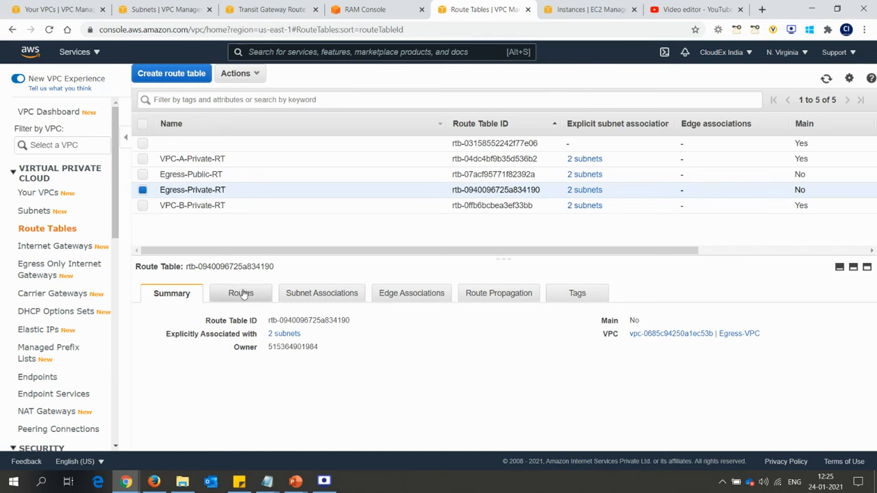
click(240, 293)
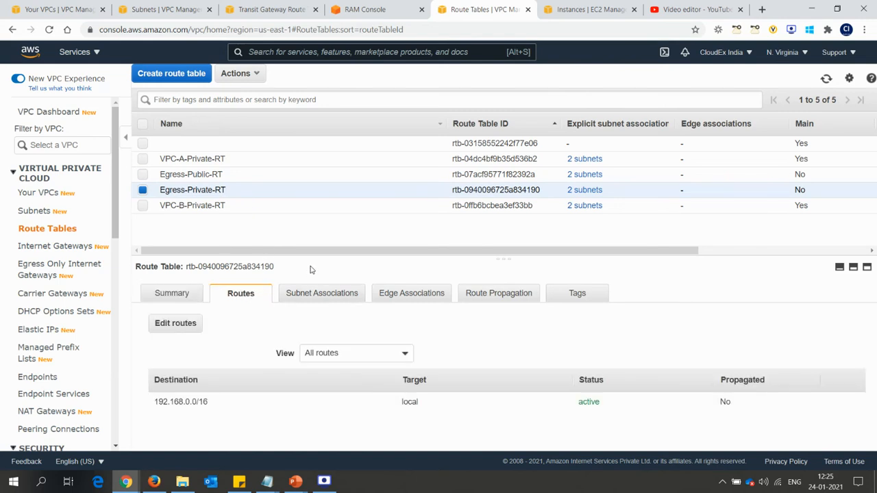
click(189, 328)
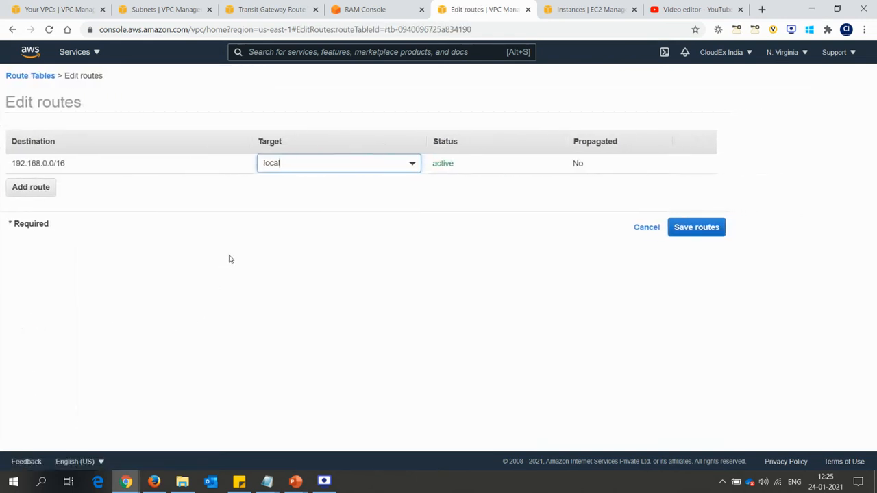
click(44, 189)
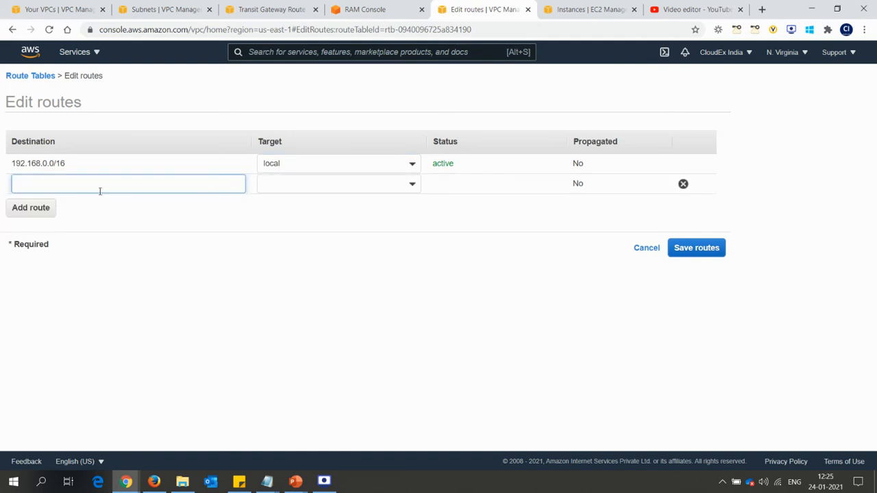
text(0.)
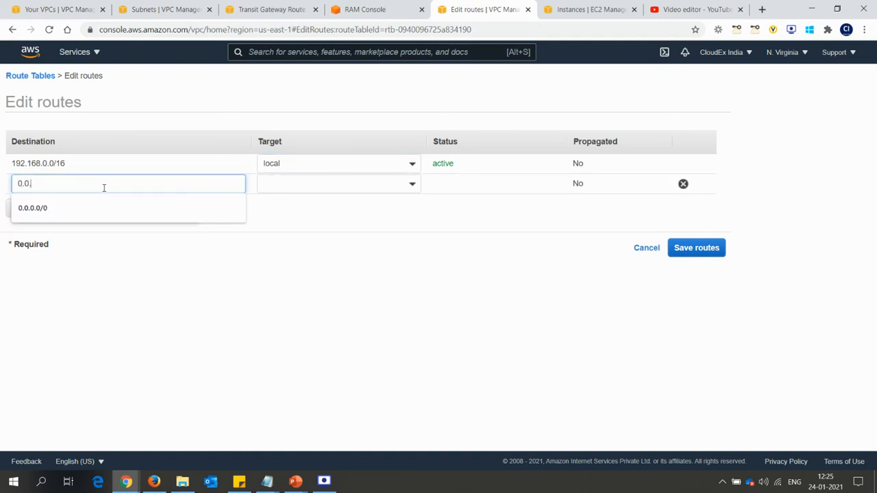
text(0.0/0)
click(80, 214)
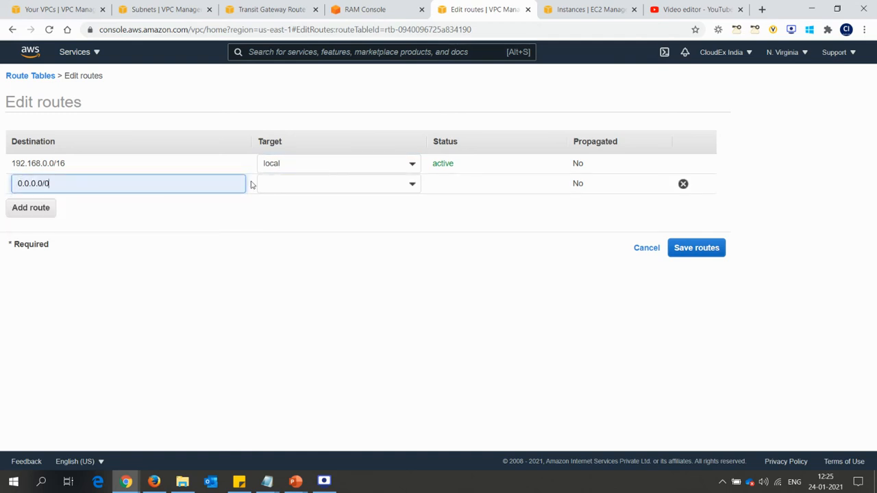
click(310, 183)
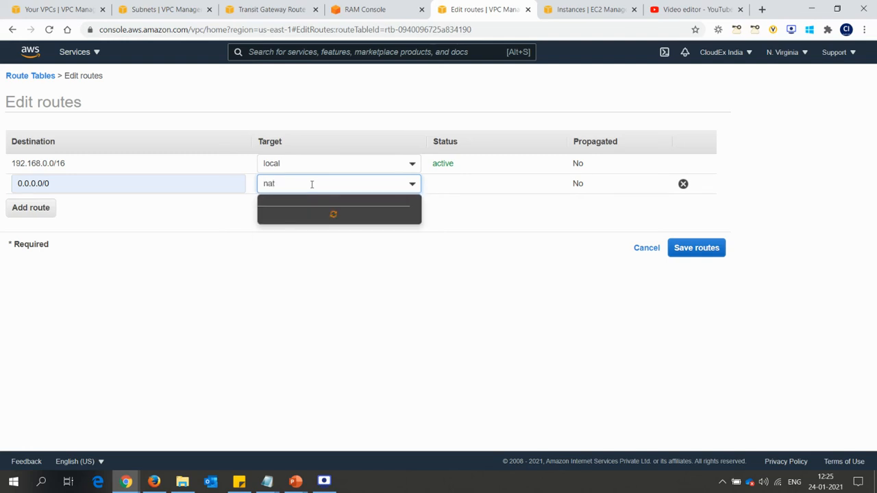
click(317, 214)
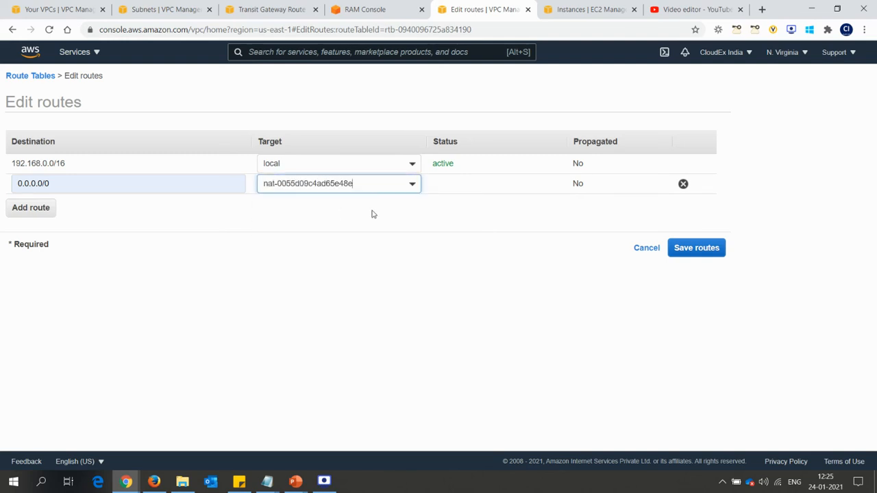
click(710, 252)
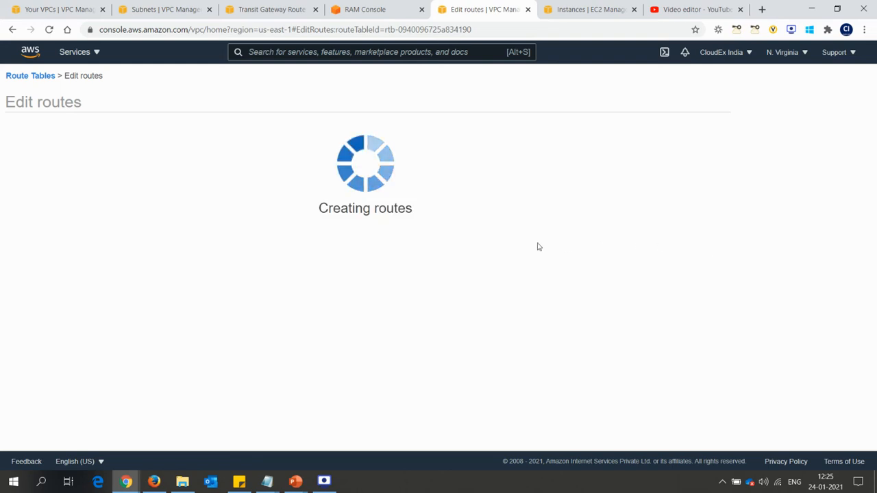
click(528, 176)
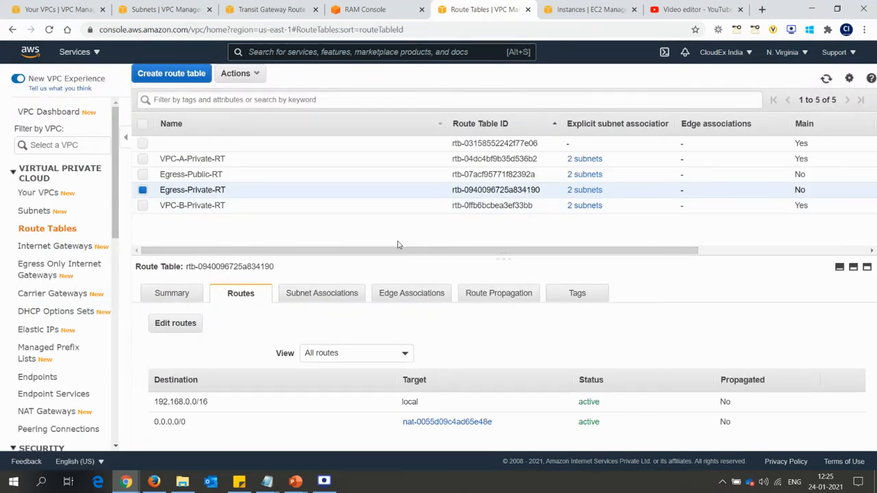
- Bracket the Egress public route table on the PowerPoint diagram and return to Chrome
key(alt+Tab)
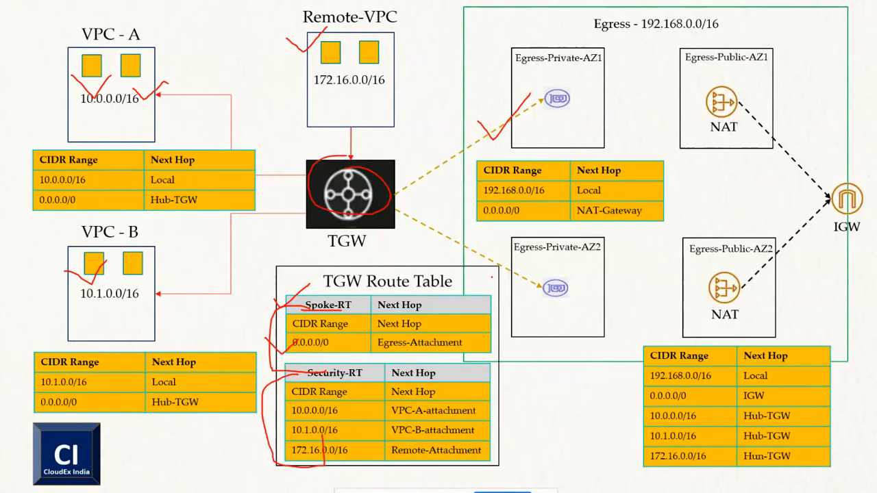
mouse_move(652, 336)
mouse_down()
mouse_move(628, 397)
mouse_move(649, 468)
mouse_up()
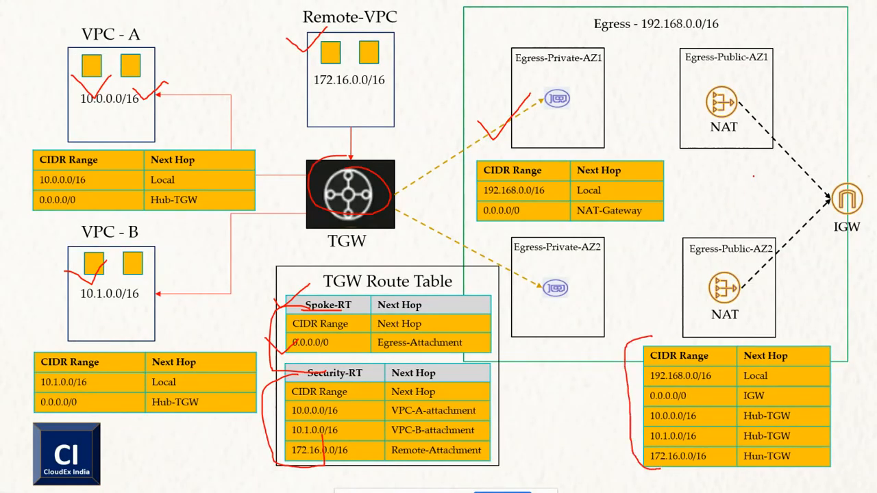
key(alt+Tab)
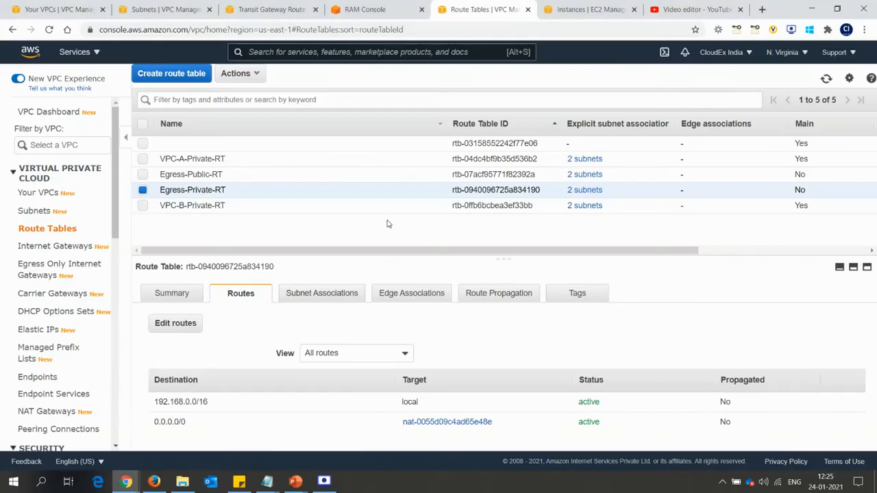
- Open the Egress-Public-RT routes for editing, mark the local and IGW rows on the PowerPoint diagram, and return to Chrome
click(230, 176)
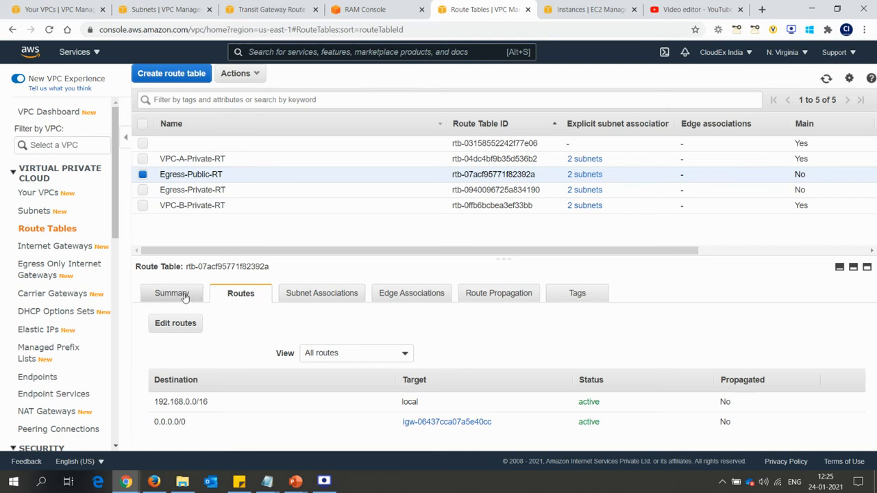
click(175, 324)
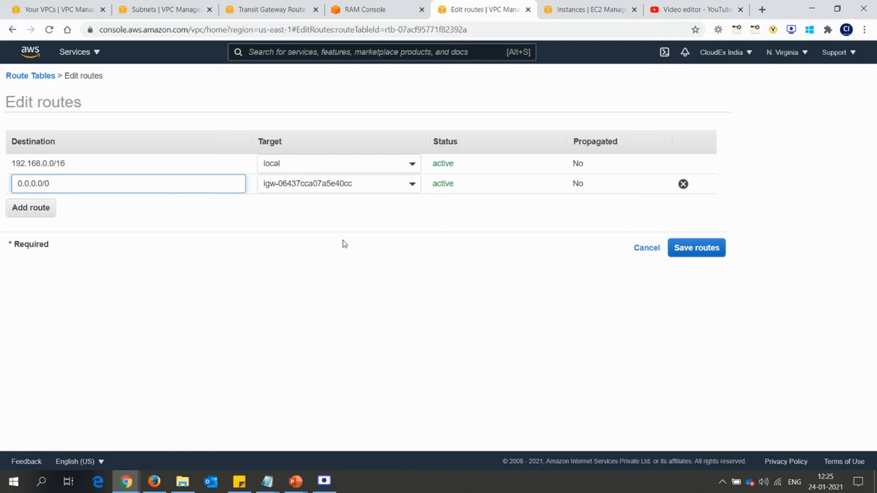
key(alt+Tab)
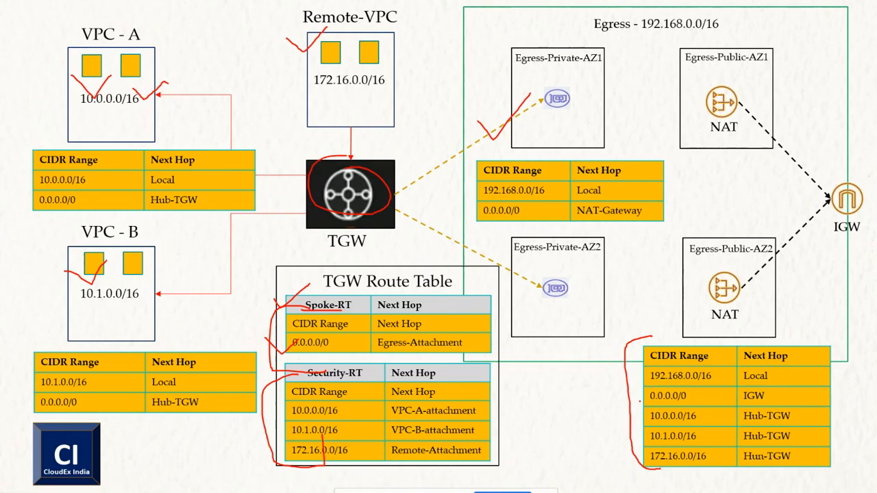
drag(654, 377, 626, 400)
key(alt+Tab)
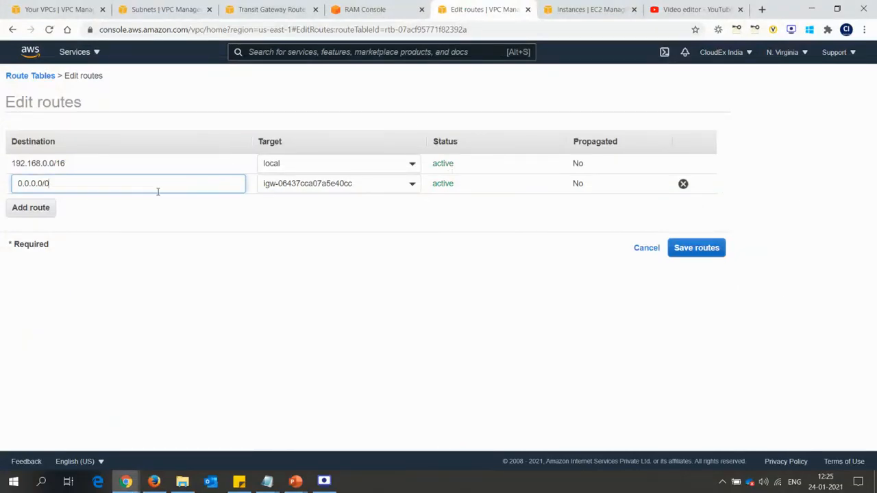
- Add a 10.0.0.0/16 route to Egress-Public-RT targeting transit gateway tgw-024c0cfc2893f7833 and save the routes
click(41, 209)
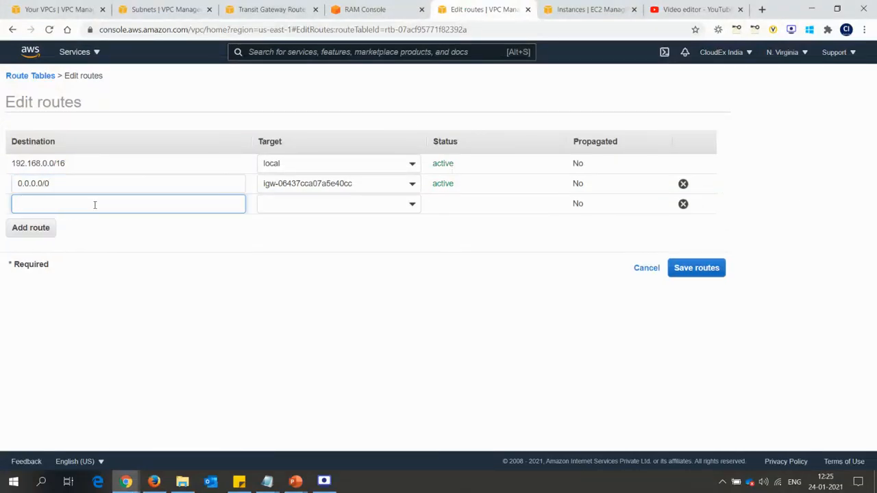
text(10)
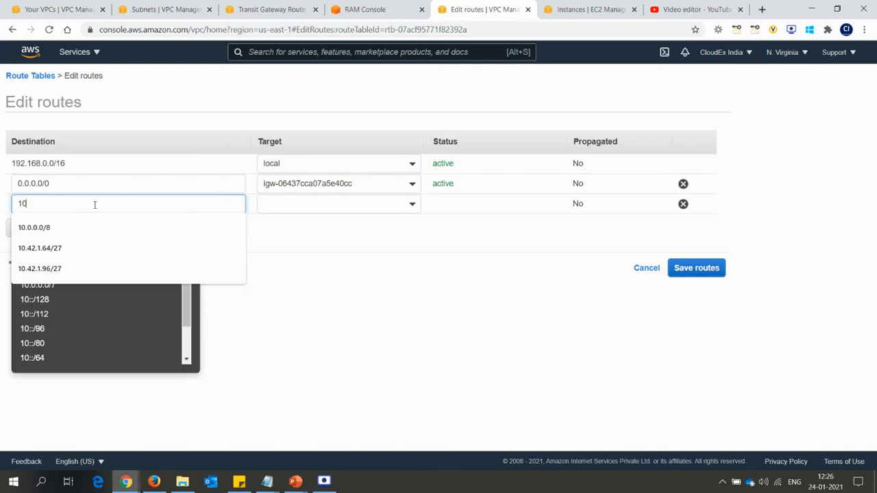
key(BackSpace)
key(BackSpace)
text(10.0.0.0/16)
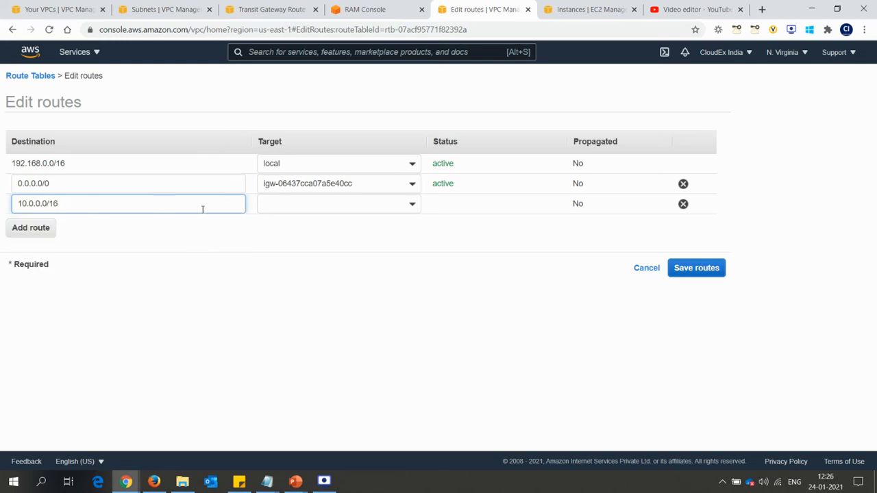
click(309, 204)
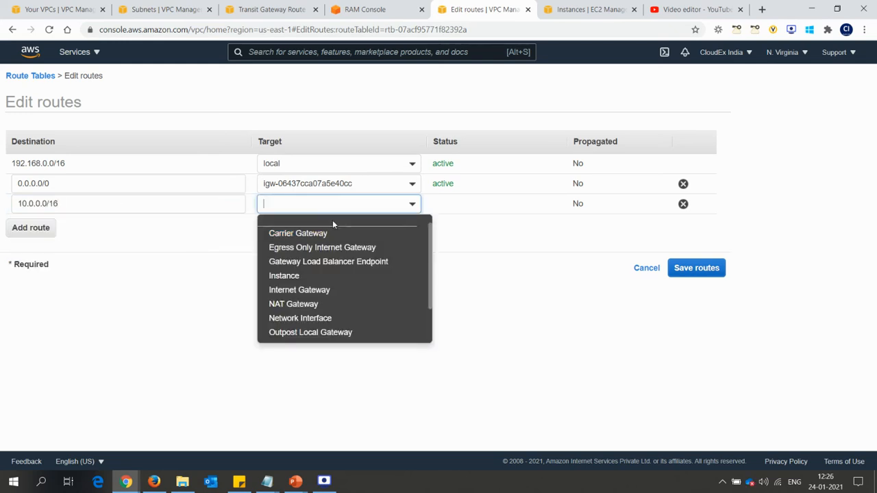
text(tg)
key(BackSpace)
key(BackSpace)
text(t)
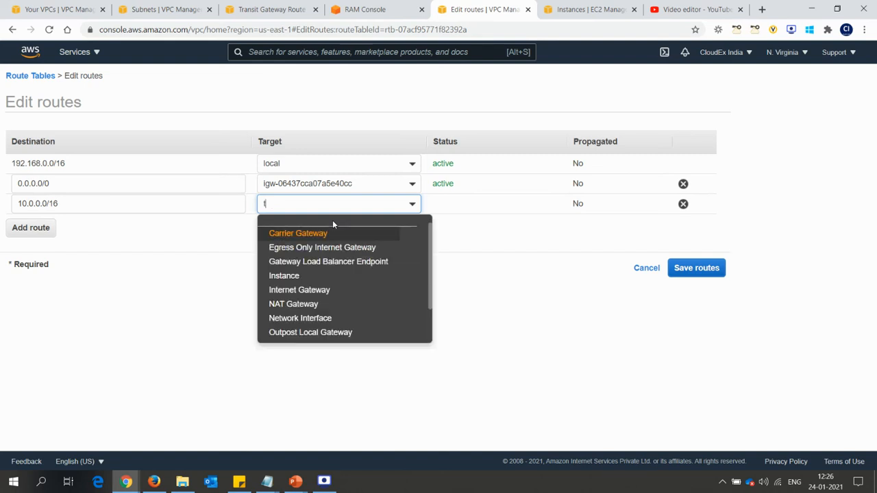
text(ra)
click(312, 235)
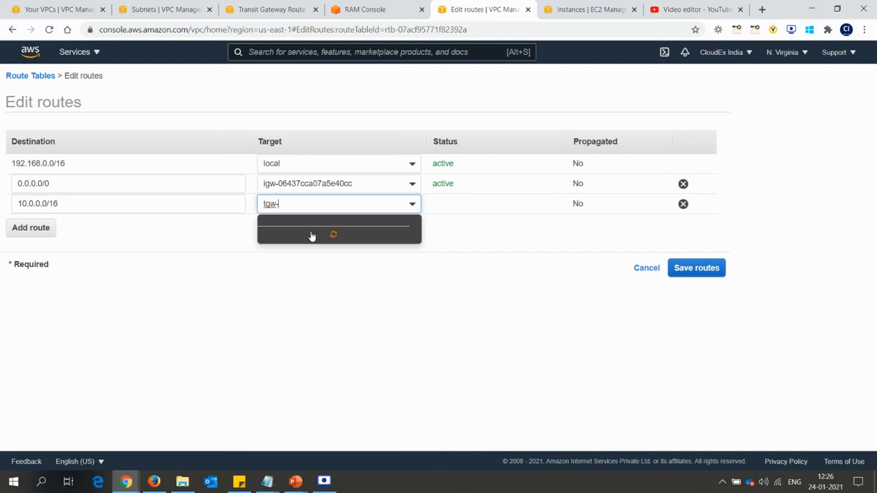
click(373, 236)
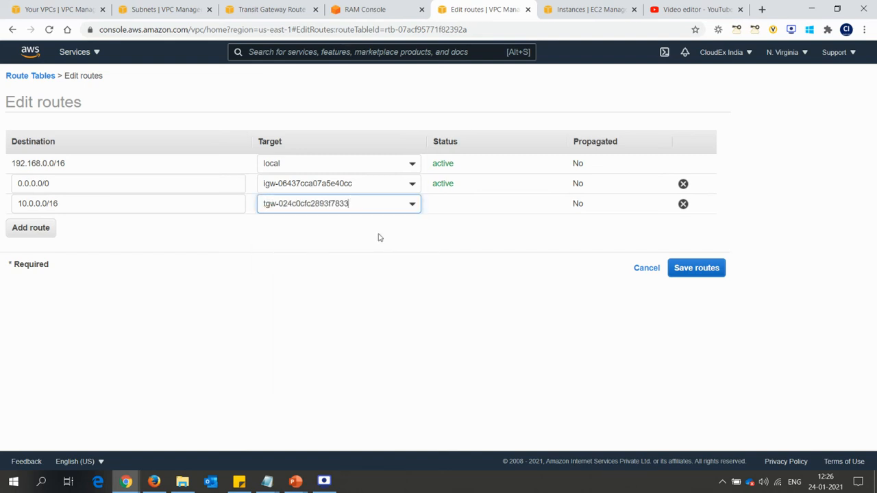
click(696, 274)
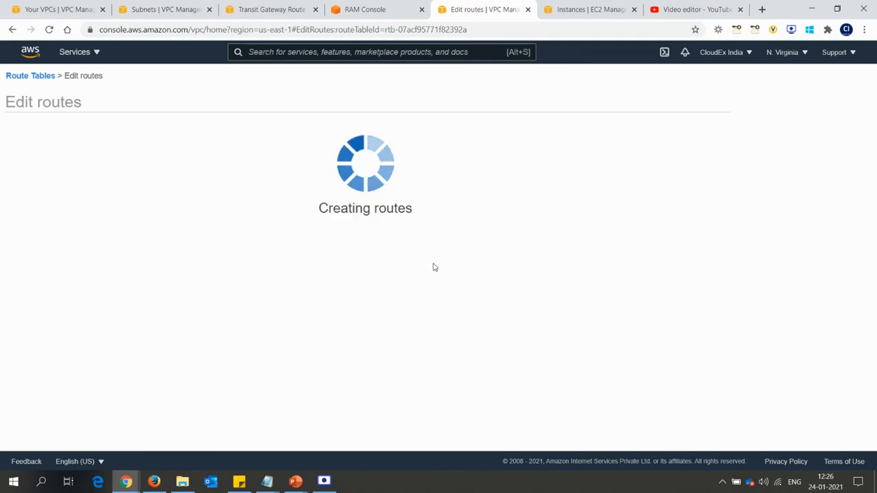
- Reopen the Egress-Public-RT routes for editing and add a 10.1.0.0/16 route targeting transit gateway tgw-024c0cfc2893f7833
click(511, 179)
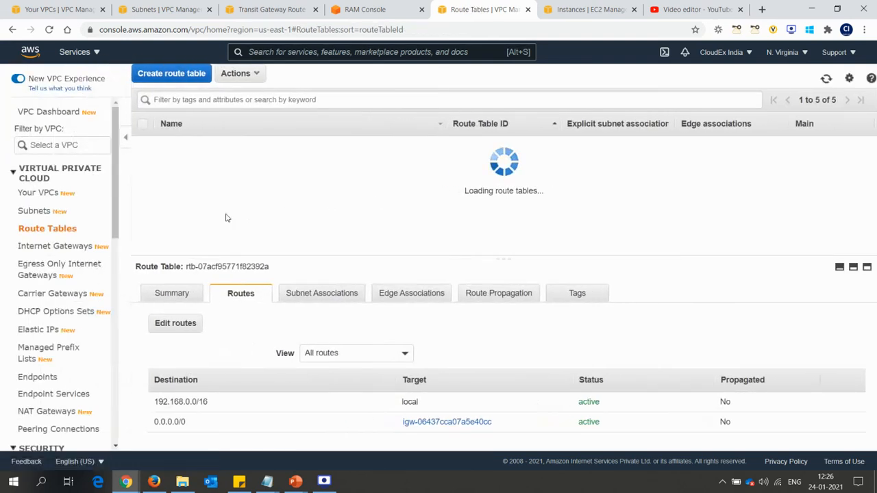
click(175, 323)
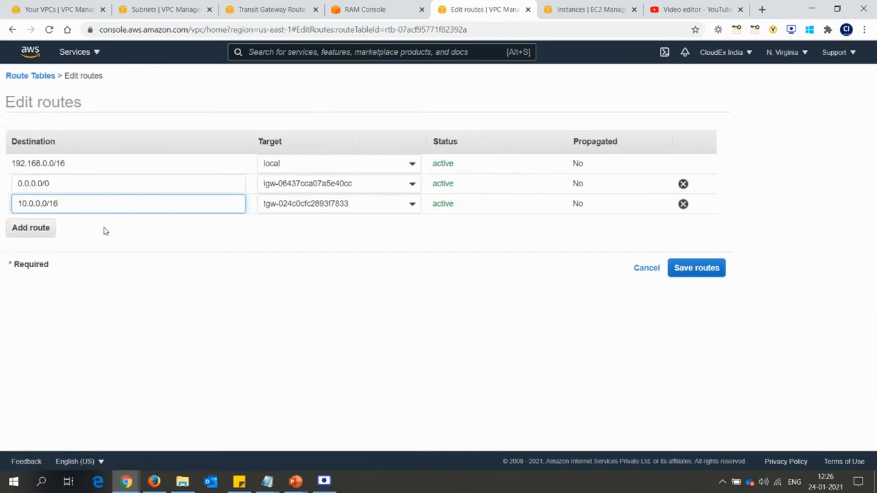
click(39, 230)
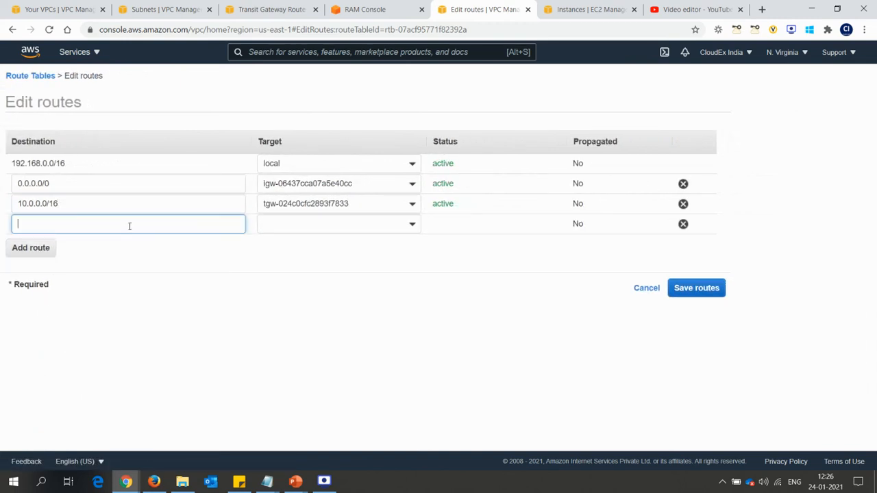
text(10.0.0.0/16)
key(BackSpace)
key(BackSpace)
text(.1)
click(294, 225)
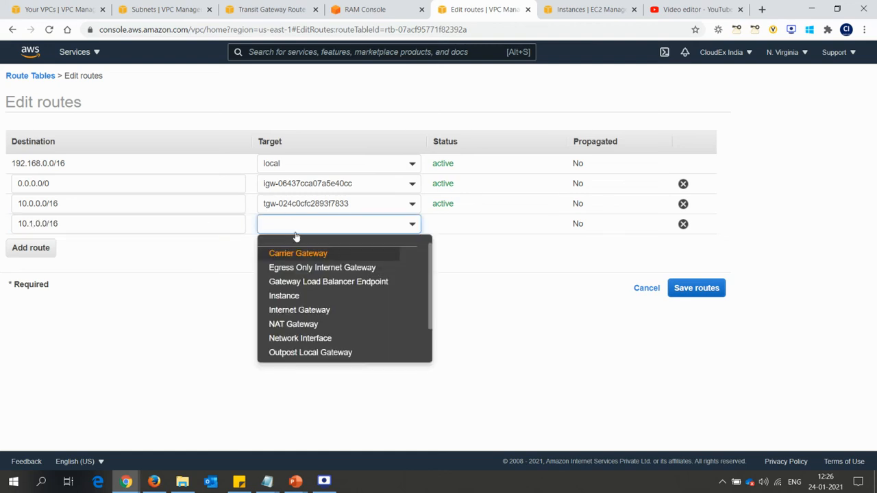
text(tran)
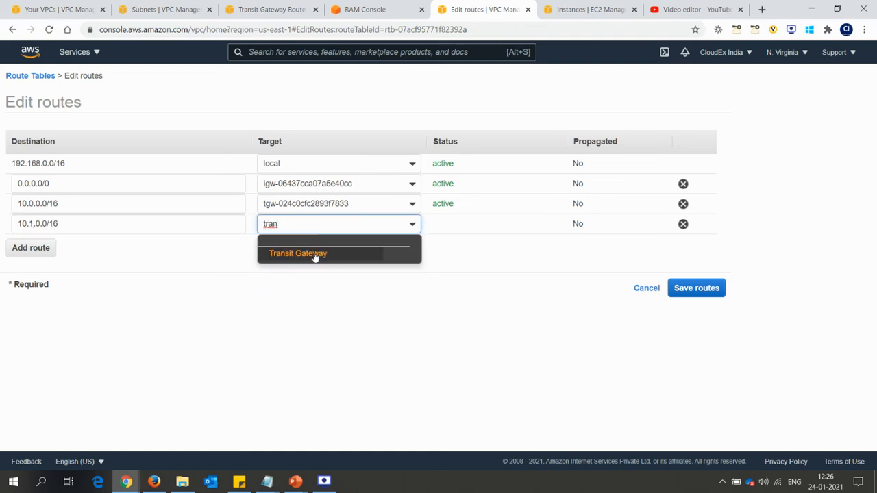
click(311, 253)
click(352, 255)
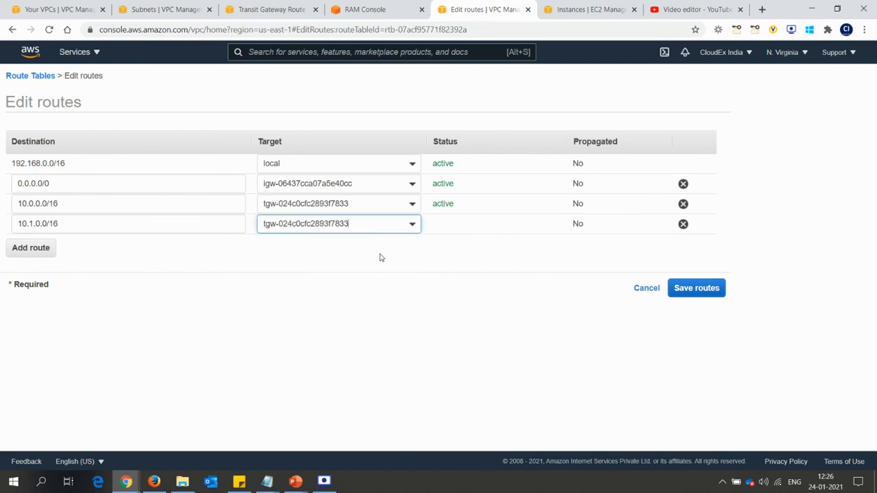
- Add a 172.16.0.0/16 route to Egress-Public-RT targeting transit gateway tgw-024c0cfc2893f7833, save the routes and review the table
click(34, 248)
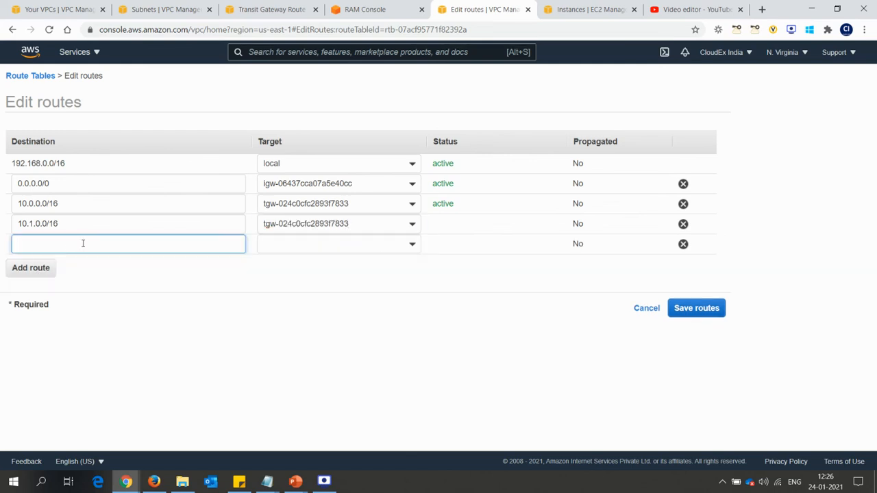
text(172)
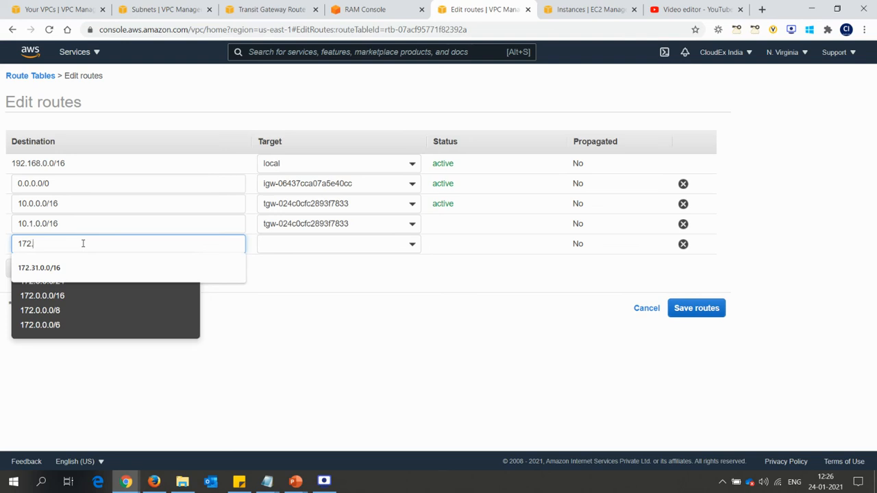
text(.16)
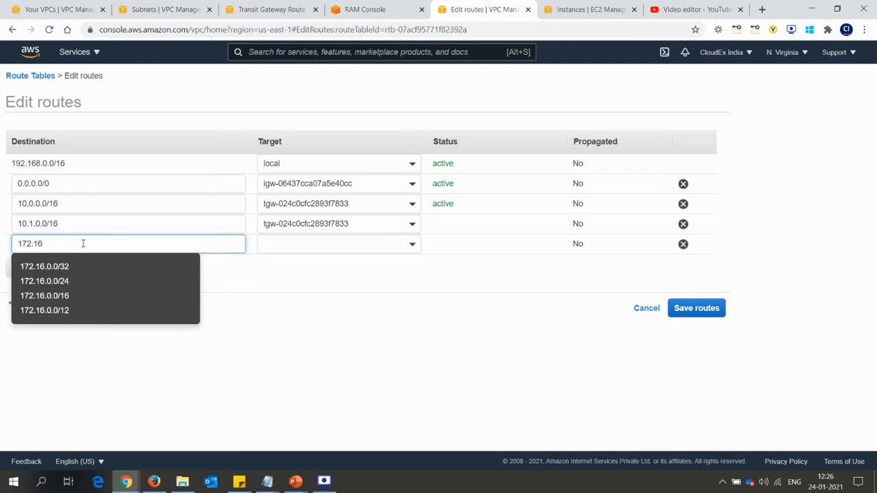
click(64, 296)
click(300, 246)
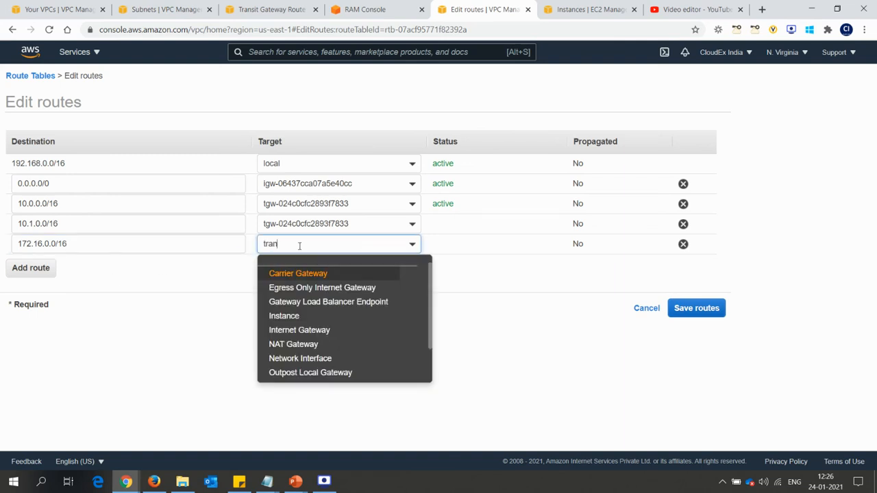
text(tran)
click(329, 274)
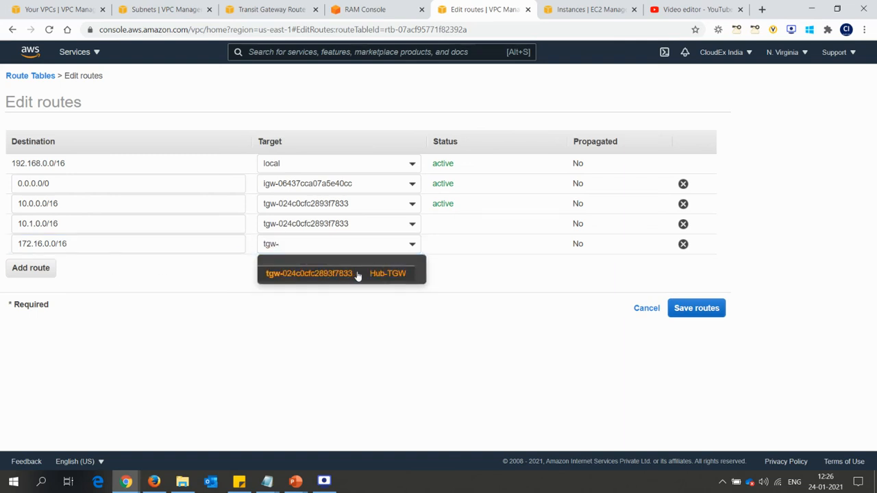
click(356, 275)
click(699, 313)
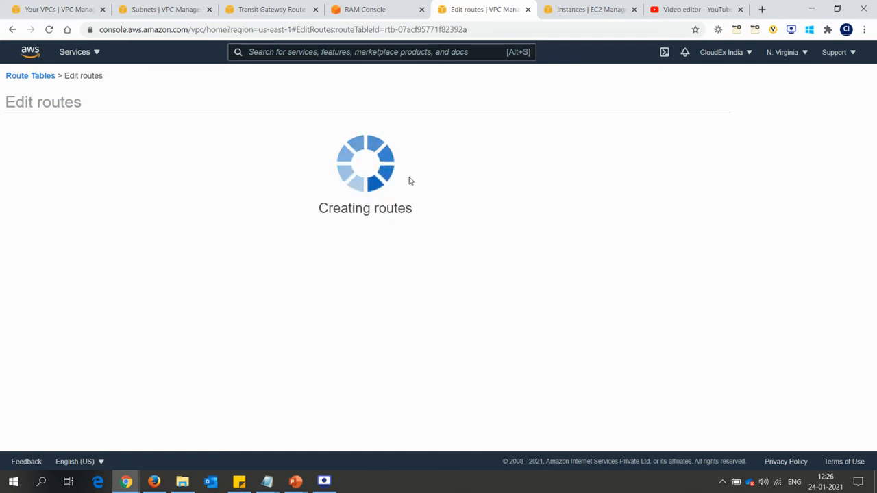
click(522, 176)
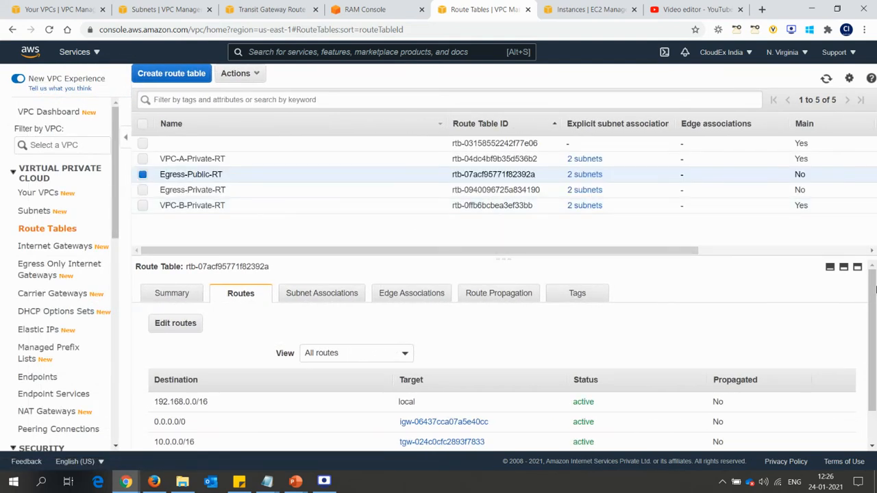
drag(875, 290, 875, 345)
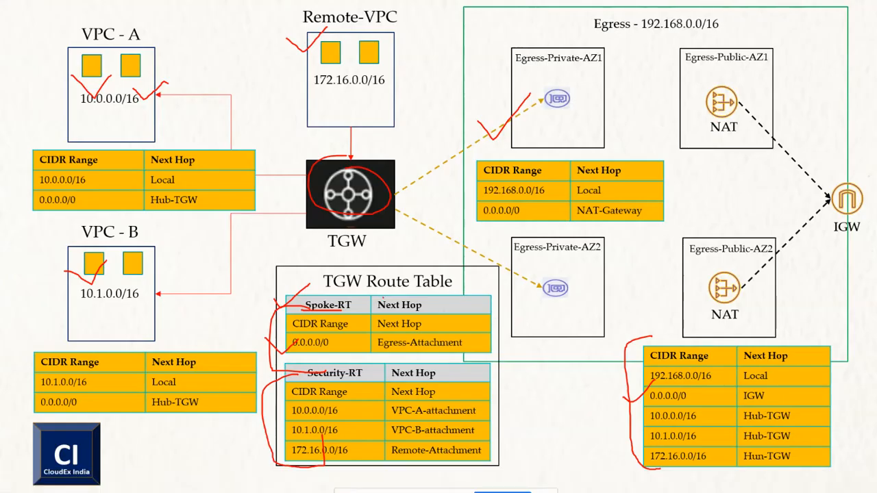
- Tick the TGW, Egress private and public route tables and the three VPCs on the PowerPoint diagram, and switch to Notepad
drag(382, 268, 395, 310)
drag(529, 185, 575, 175)
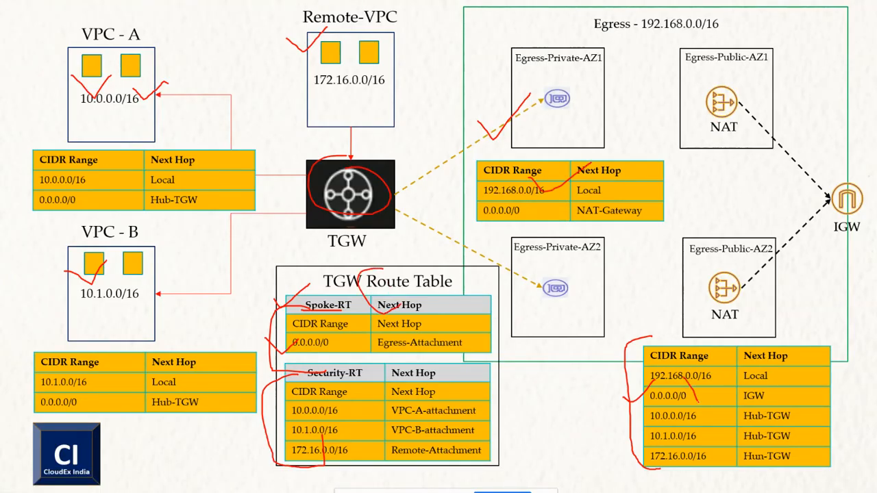
drag(697, 402, 734, 370)
drag(56, 88, 90, 86)
drag(277, 71, 321, 59)
drag(33, 279, 78, 263)
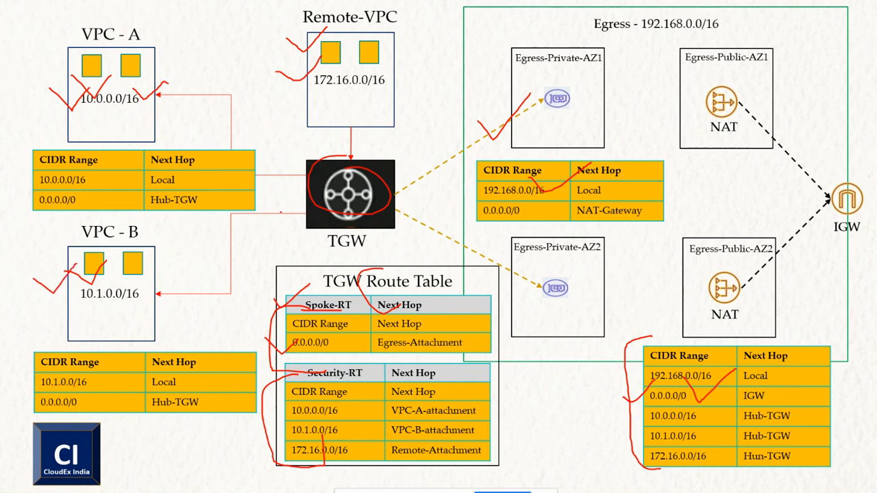
key(alt+Tab)
key(alt+Tab)
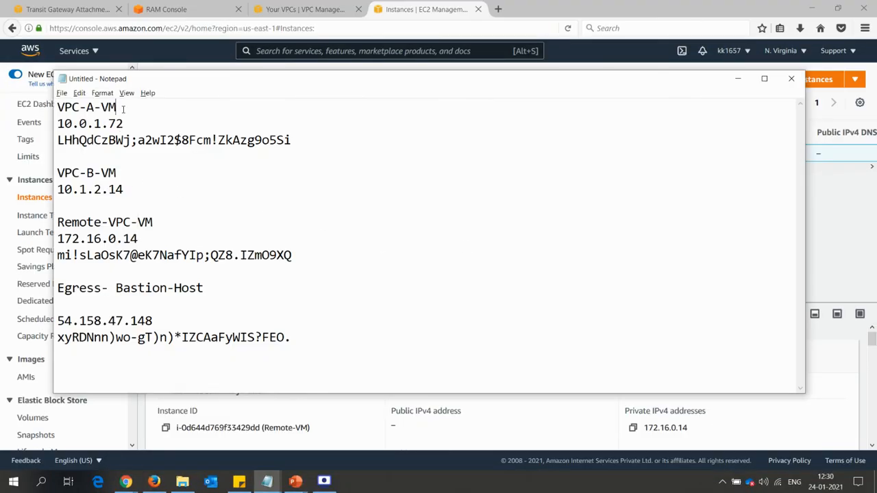
- Review the VPC-A-VM, VPC-B-VM, Remote-VPC-VM and Egress Bastion-Host entries and their IP addresses in the Notepad notes
drag(123, 109, 56, 108)
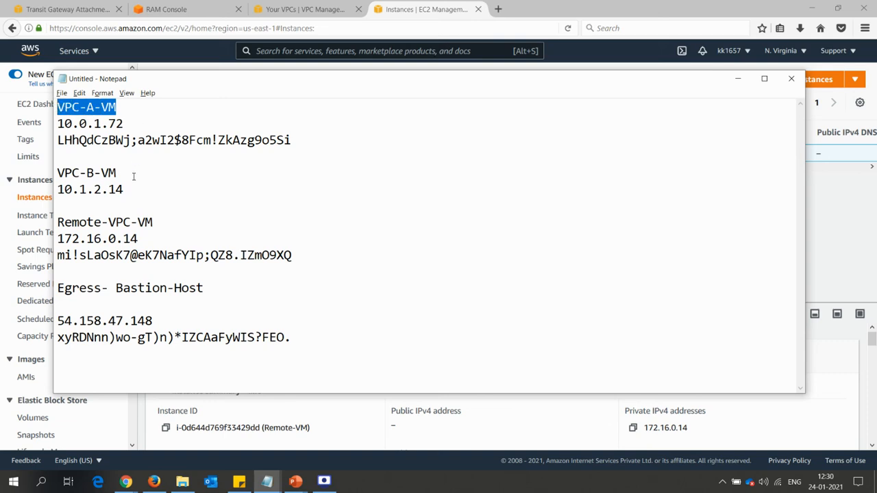
drag(134, 177, 117, 190)
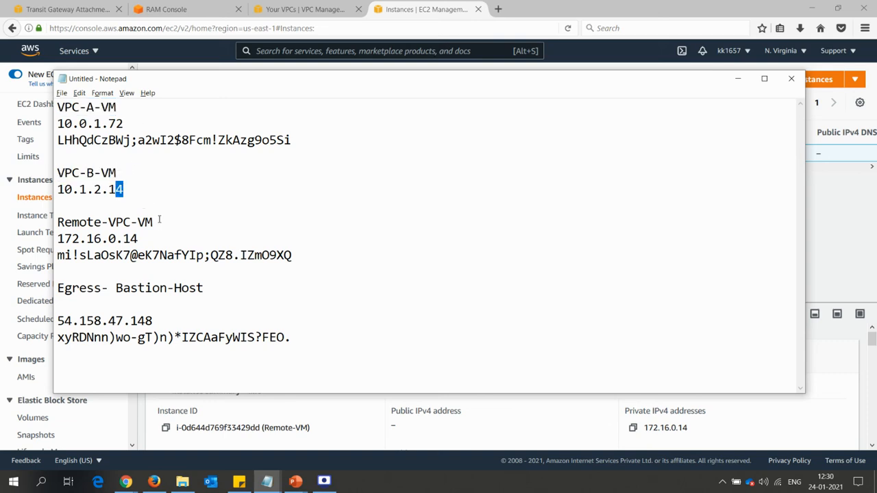
drag(155, 222, 56, 222)
drag(141, 238, 116, 238)
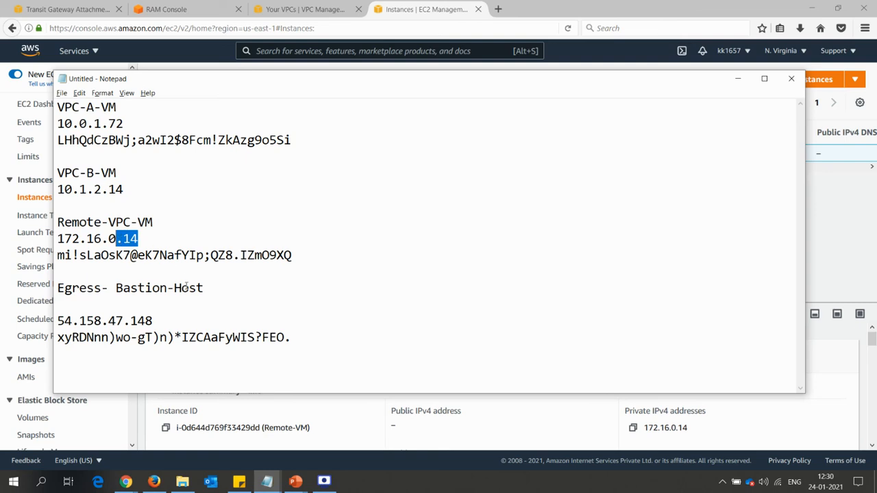
drag(203, 288, 115, 288)
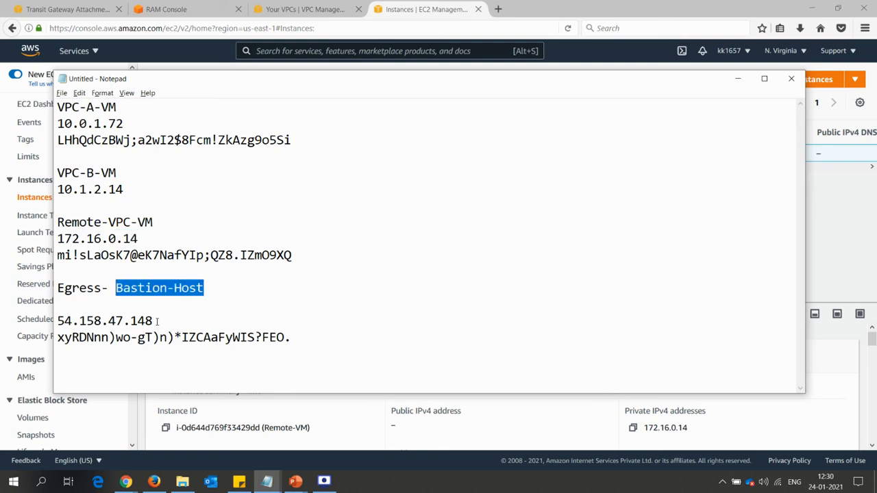
drag(157, 322, 57, 322)
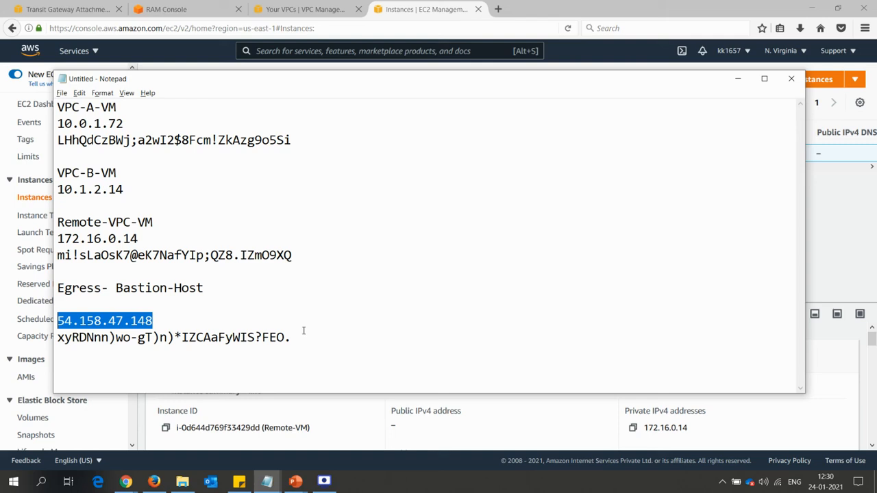
- Launch mstsc, connect to the Egress bastion host at 54.158.47.148, and move its session window aside to uncover the notes
key(super+r)
text(mstsc)
key(Return)
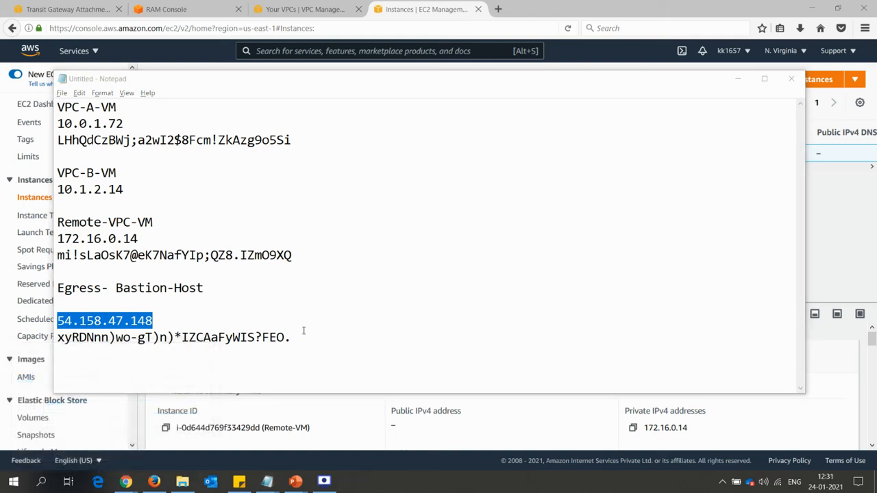
text(54.158.47.148)
key(Return)
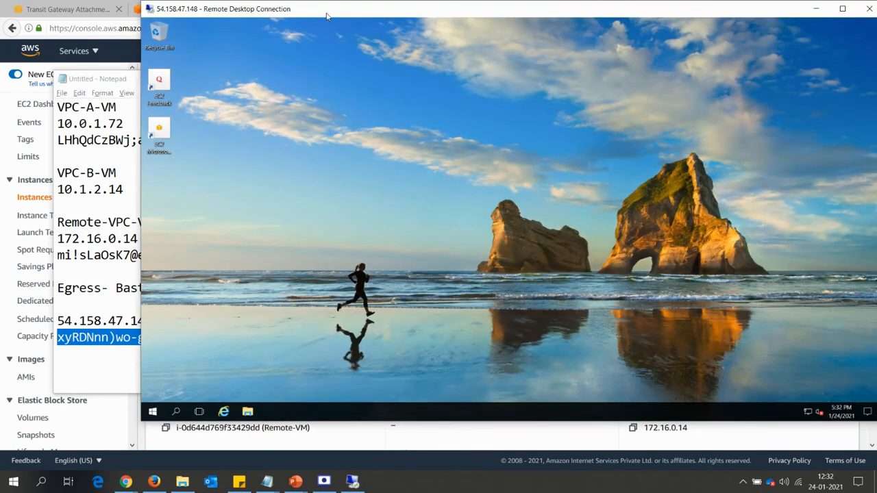
drag(350, 14, 409, 15)
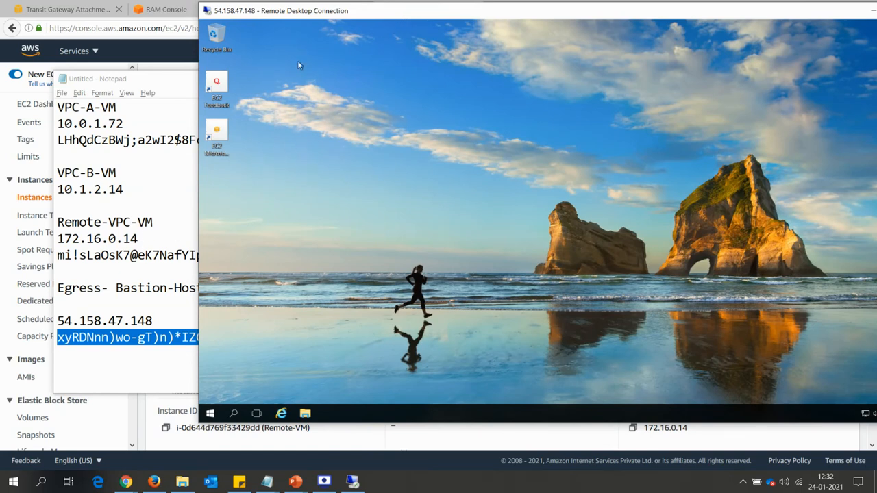
- Copy the VPC-A-VM address 10.0.1.72 from Notepad and return to the bastion host session
click(123, 122)
drag(118, 123, 58, 123)
key(ctrl+c)
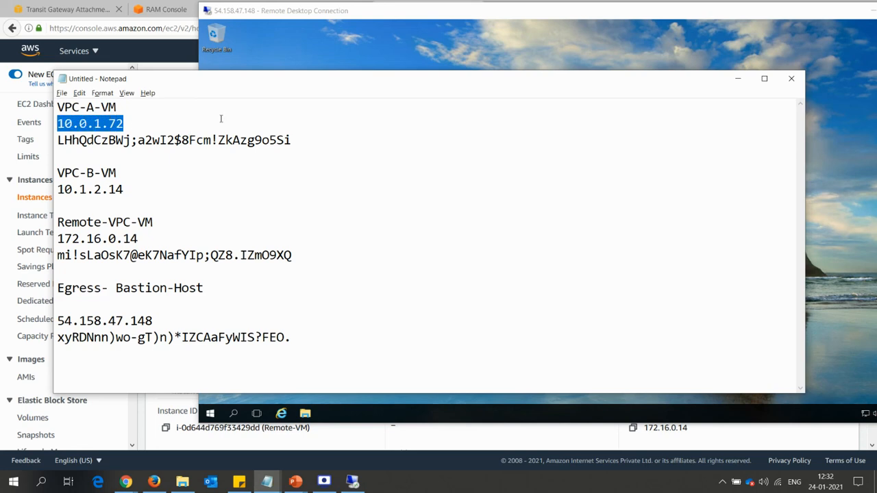
click(406, 17)
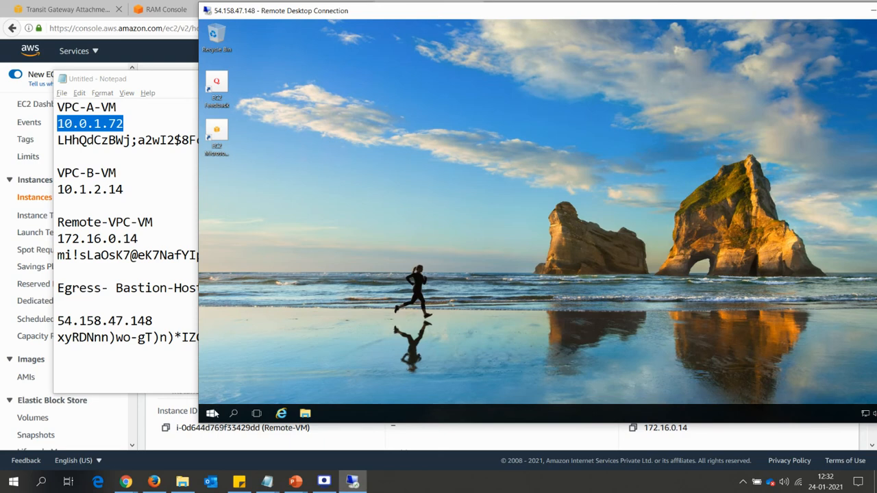
- Run mstsc on the bastion host and try to connect to VPC-A-VM at 10.0.1.72
right_click(214, 413)
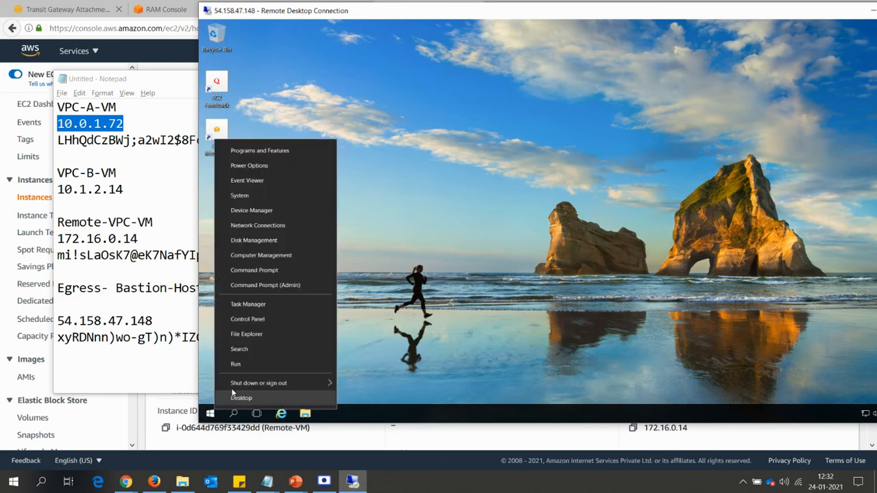
click(270, 364)
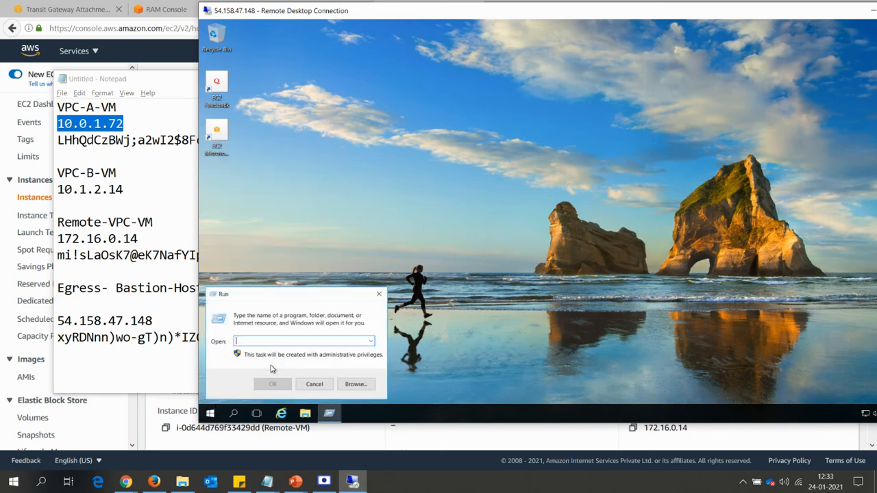
key(BackSpace)
text(mstsc)
key(Return)
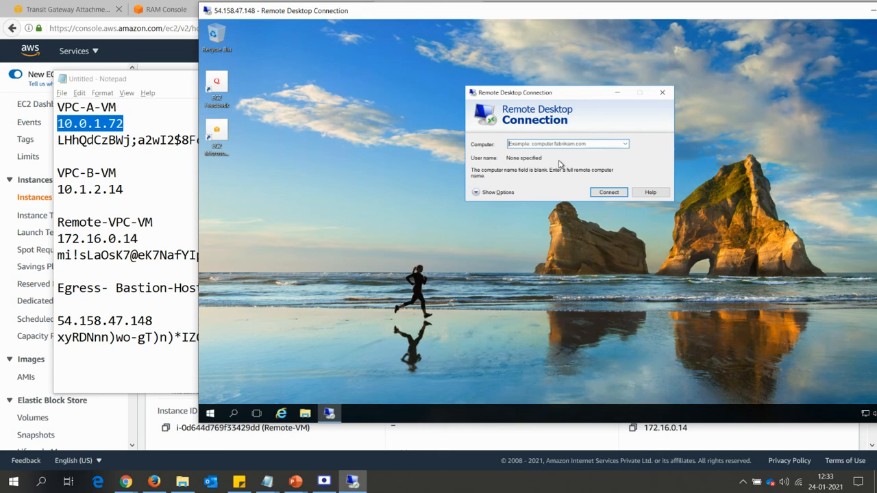
key(ctrl+v)
key(Return)
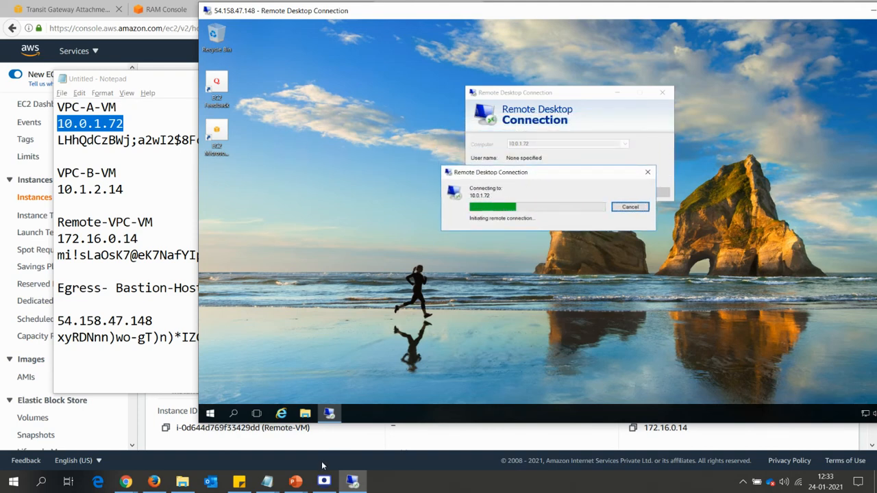
- Tick VPC-A and circle its route table on the PowerPoint diagram, then go back to the bastion session and dismiss the connection message
mouse_move(295, 479)
click(357, 428)
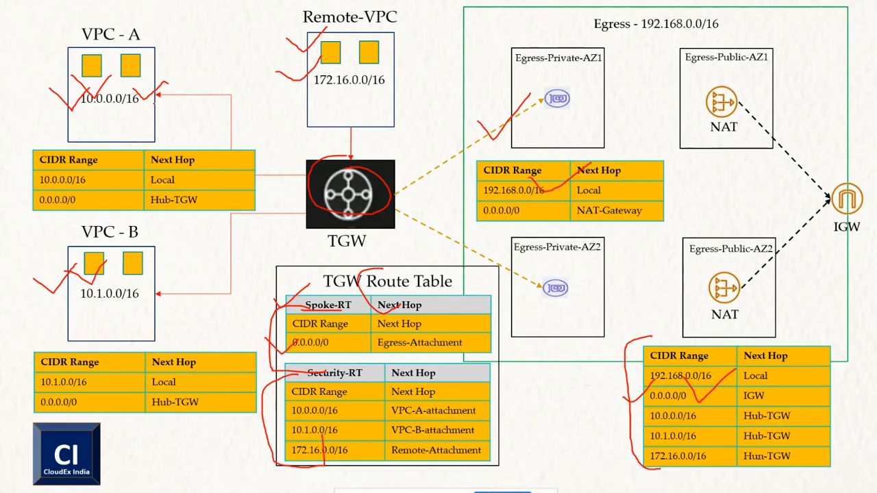
mouse_move(27, 51)
mouse_down()
mouse_move(52, 78)
mouse_move(80, 38)
mouse_up()
mouse_move(31, 149)
mouse_down()
mouse_move(68, 204)
mouse_move(88, 178)
mouse_up()
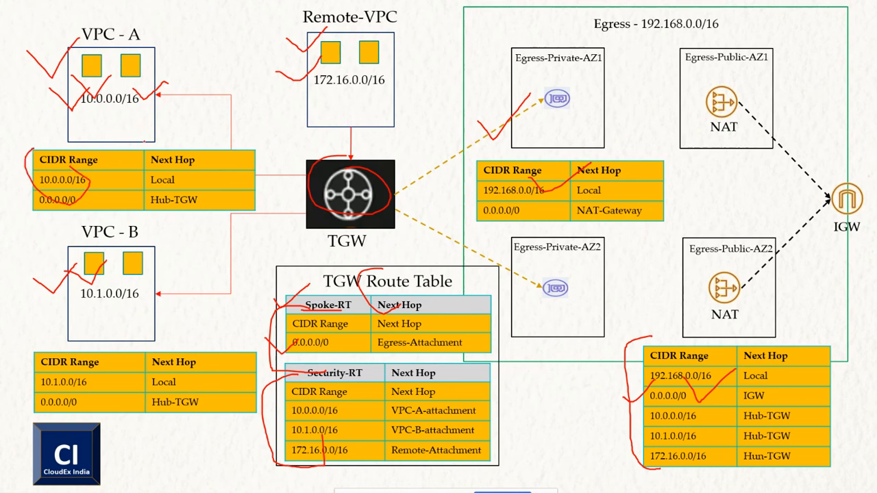
key(alt+Tab)
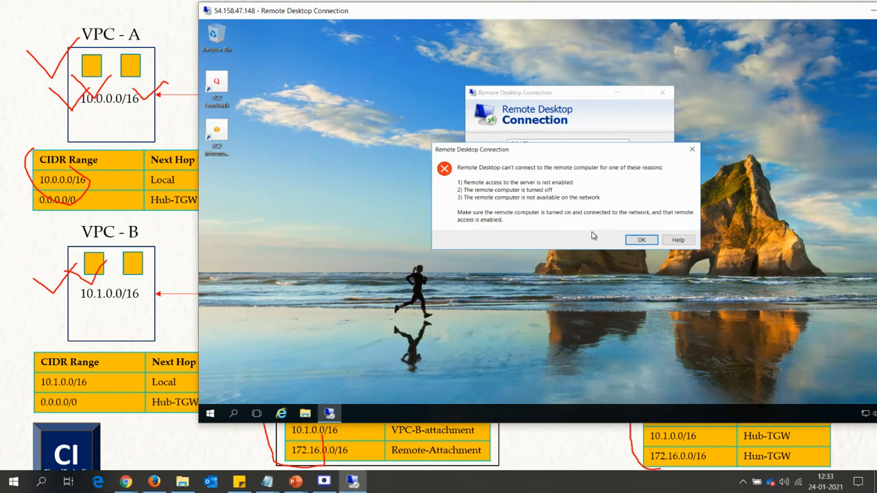
click(638, 241)
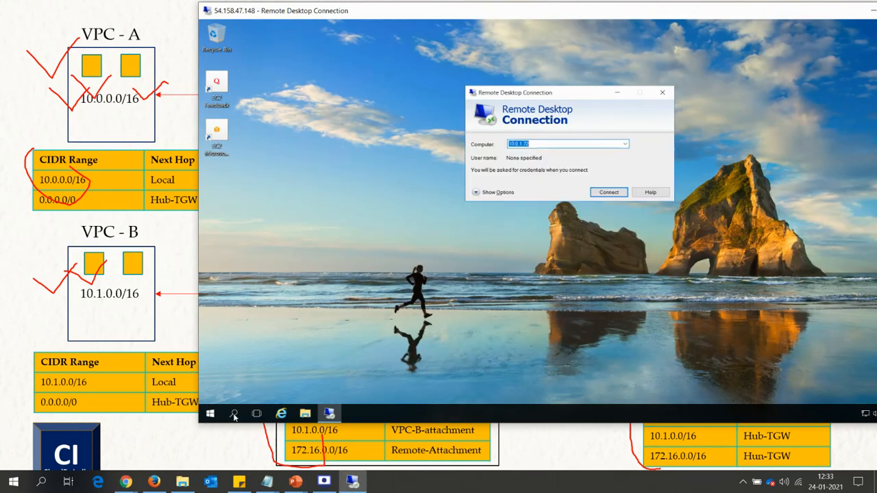
- Switch to the AWS console in Chrome and bring up the routes of VPC-A-Private-RT
mouse_move(125, 487)
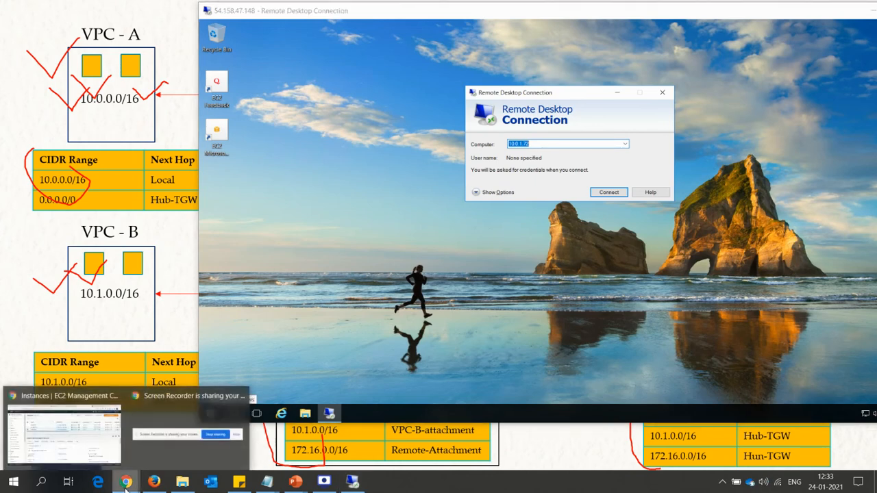
click(76, 439)
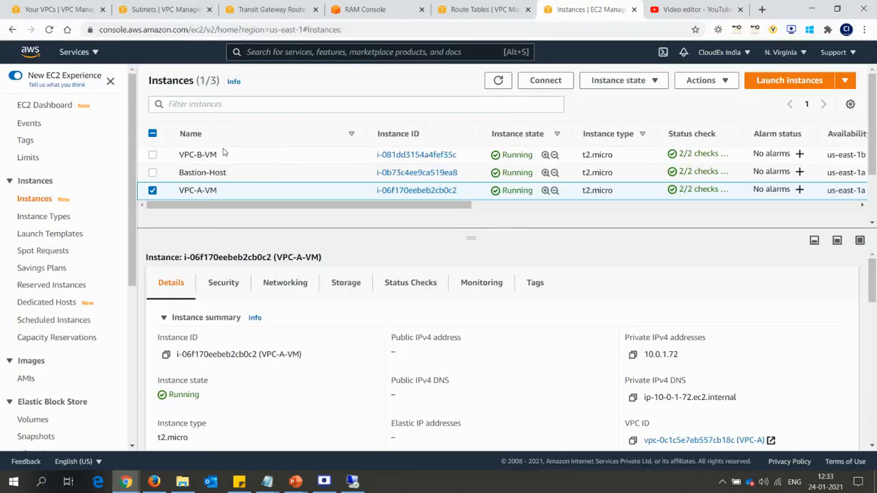
click(72, 10)
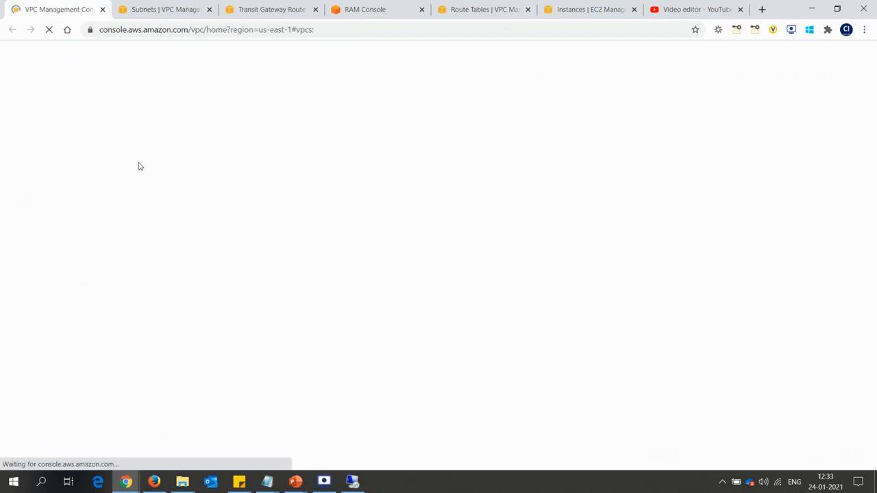
key(ctrl+5)
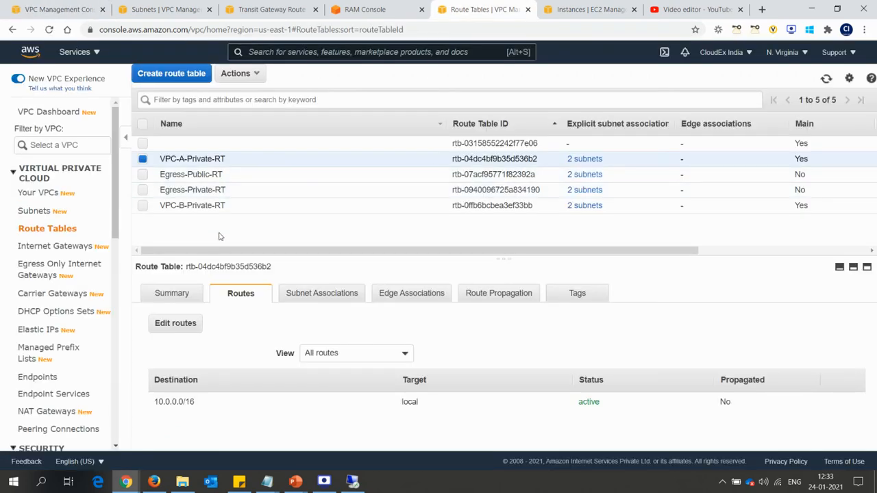
- Add a 0.0.0.0/0 route targeting transit gateway tgw-024c0cfc2893f7833 to VPC-A-Private-RT and save the routes
click(185, 330)
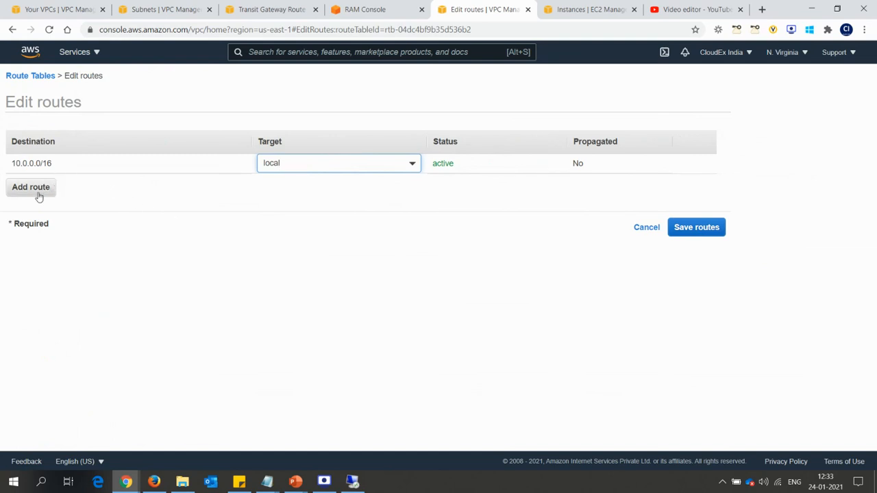
click(37, 194)
text(0.0.0.0/0)
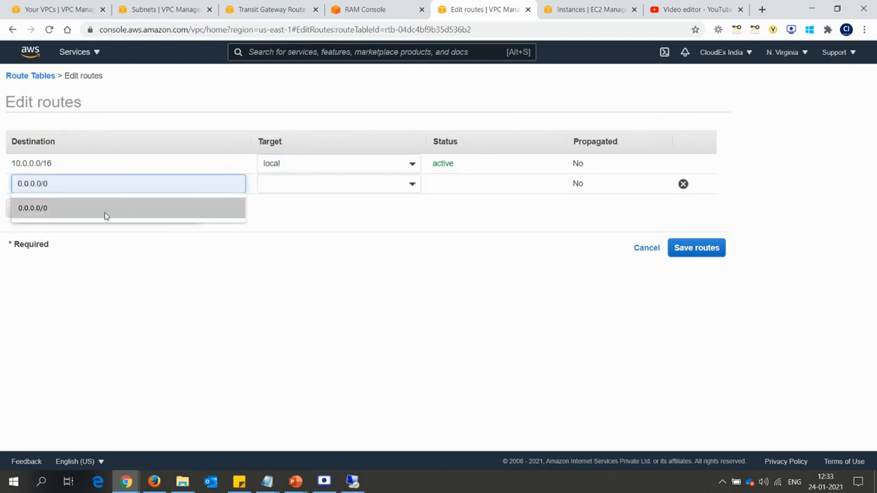
click(104, 210)
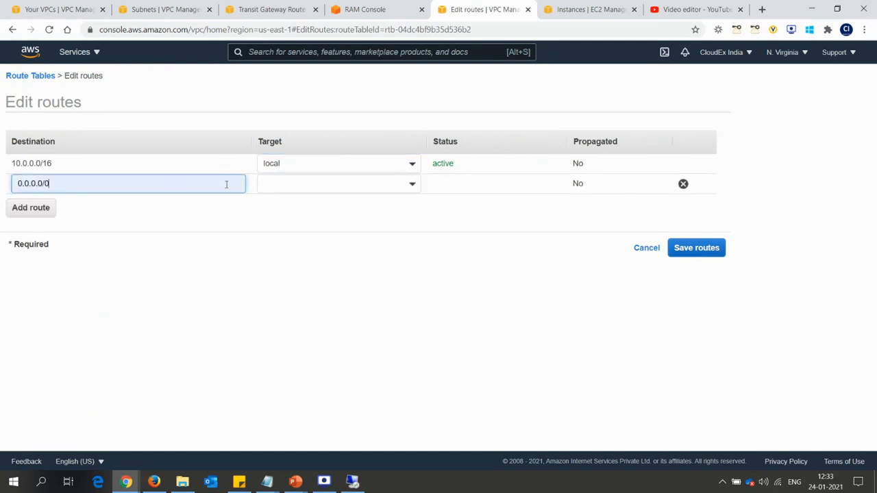
click(303, 191)
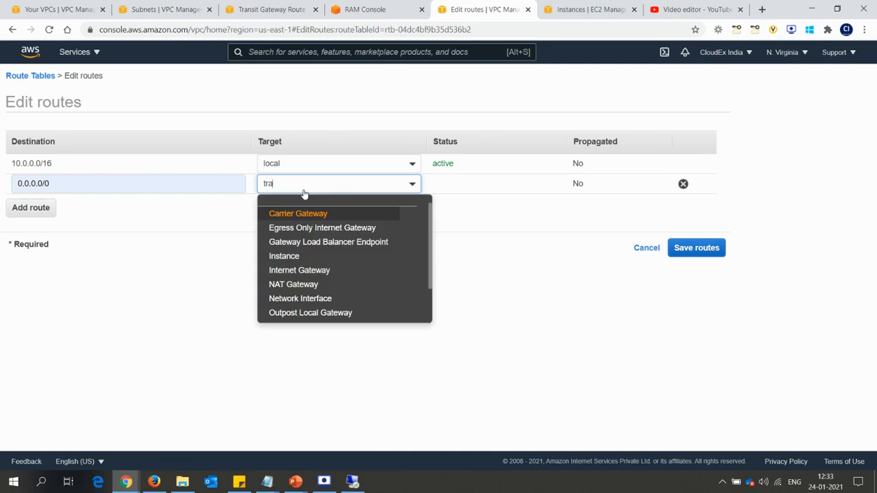
text(tra)
click(305, 213)
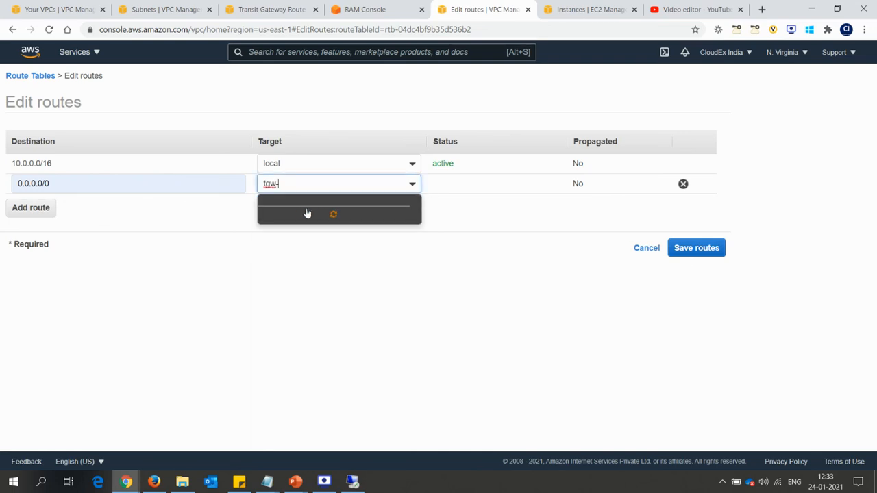
click(348, 215)
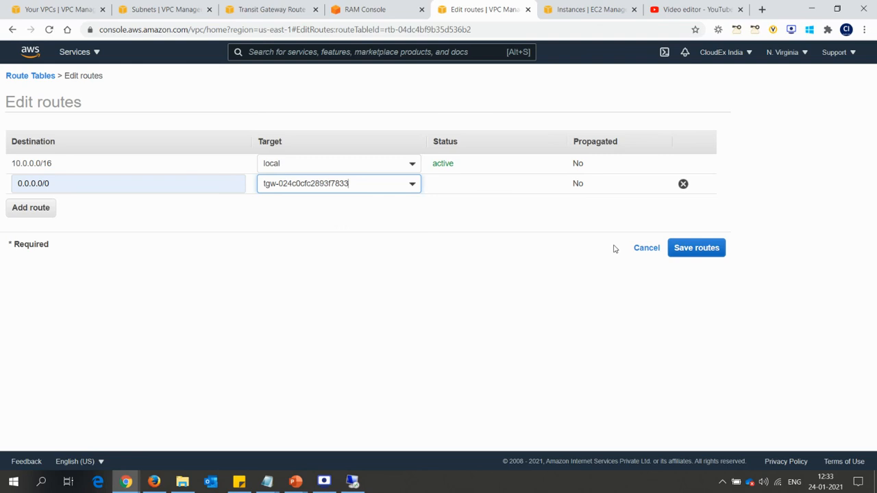
click(707, 247)
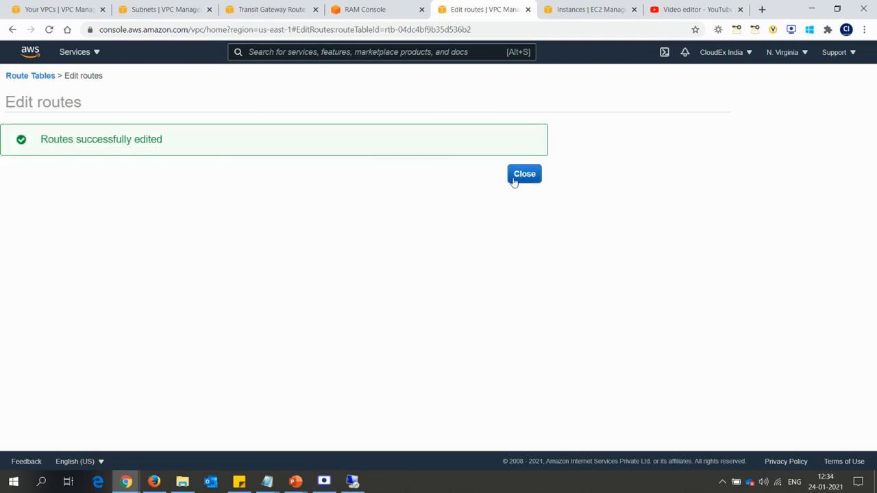
click(524, 174)
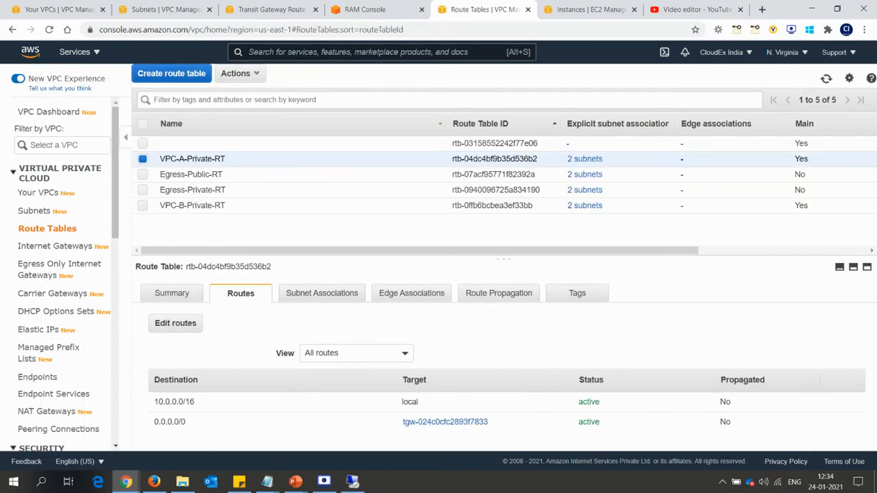
- Return to the bastion host session and connect again to VPC-A-VM at 10.0.1.72
click(352, 482)
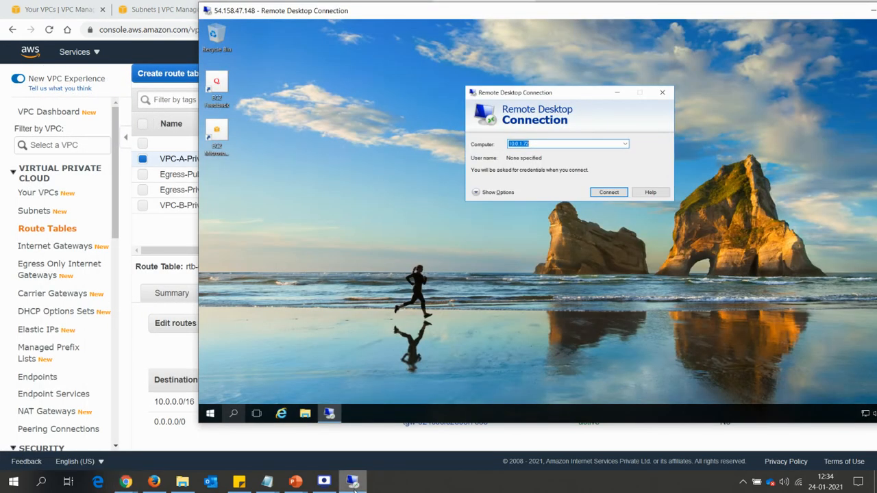
click(609, 193)
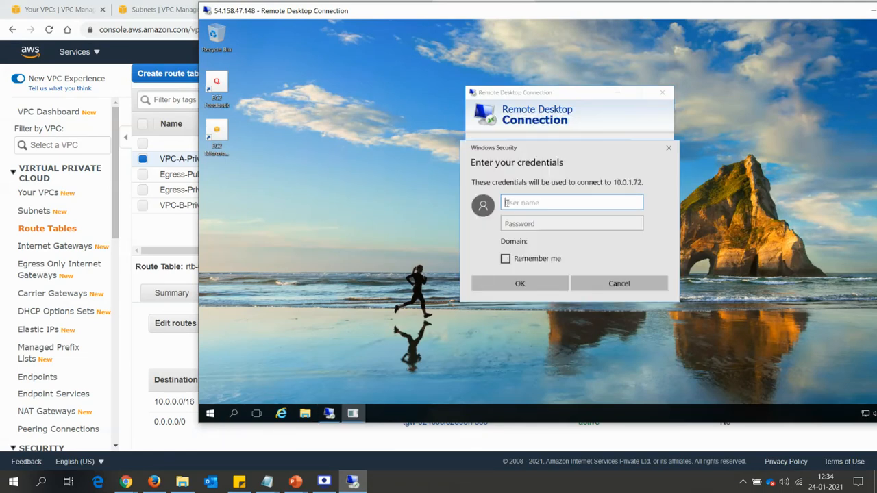
- Back in the Chrome console, add a 0.0.0.0/0 route targeting Hub-TGW to VPC-B-Private-RT and save the routes
click(172, 239)
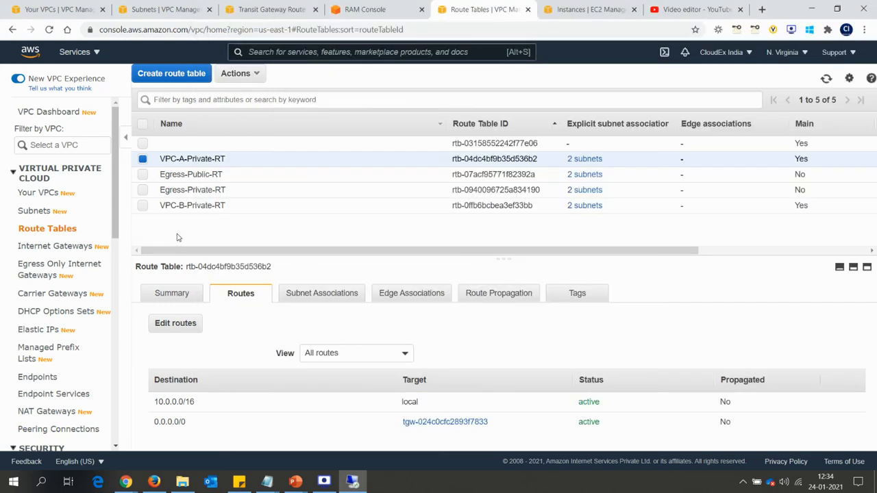
click(231, 206)
click(175, 323)
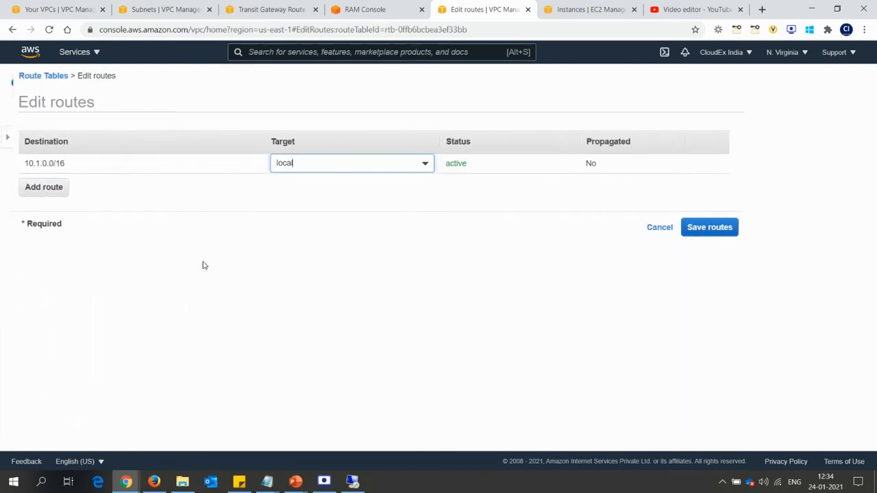
click(38, 190)
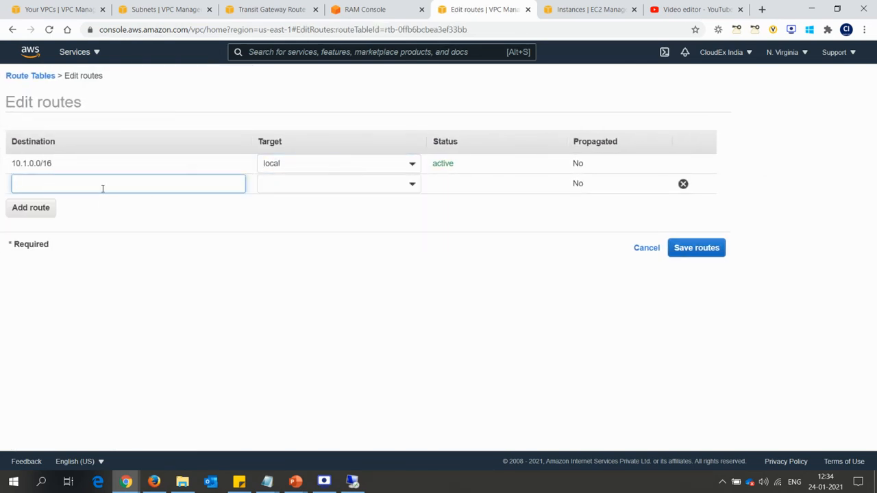
text(0)
click(34, 208)
click(339, 183)
click(308, 329)
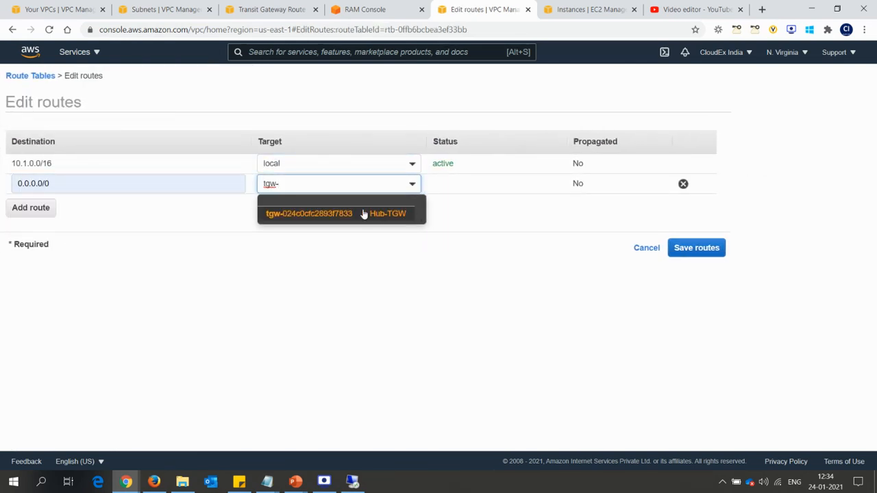
click(364, 213)
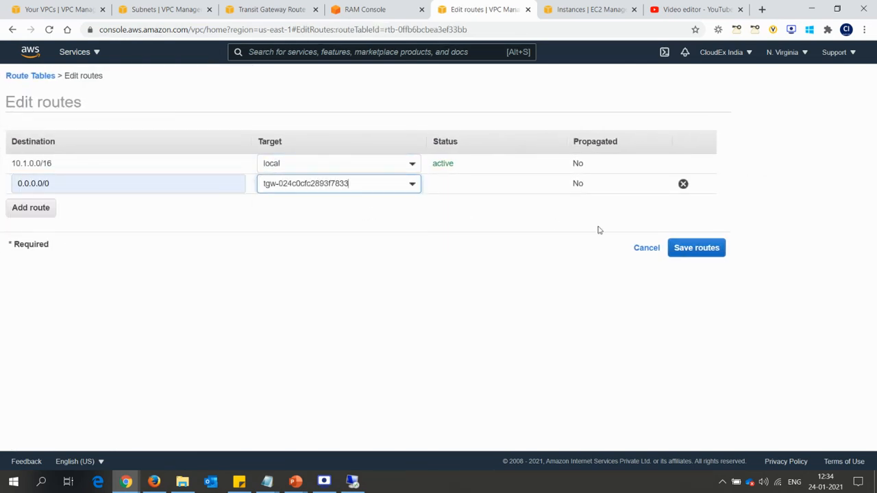
click(689, 248)
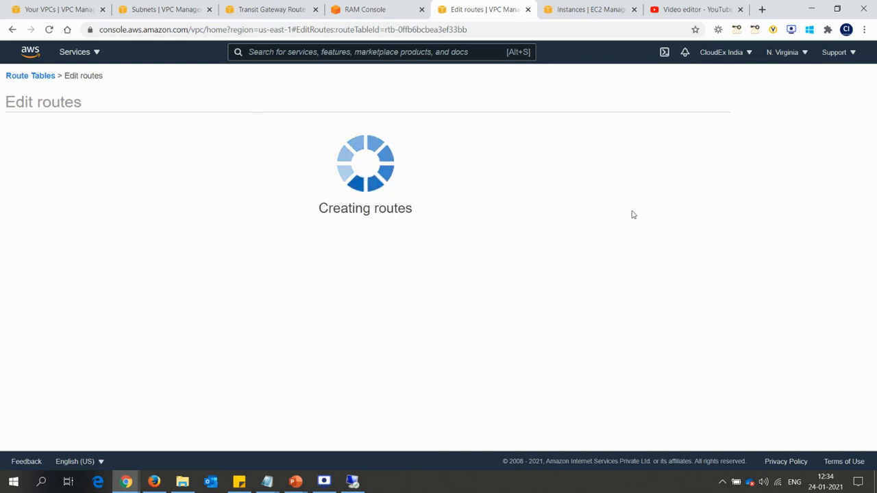
click(523, 173)
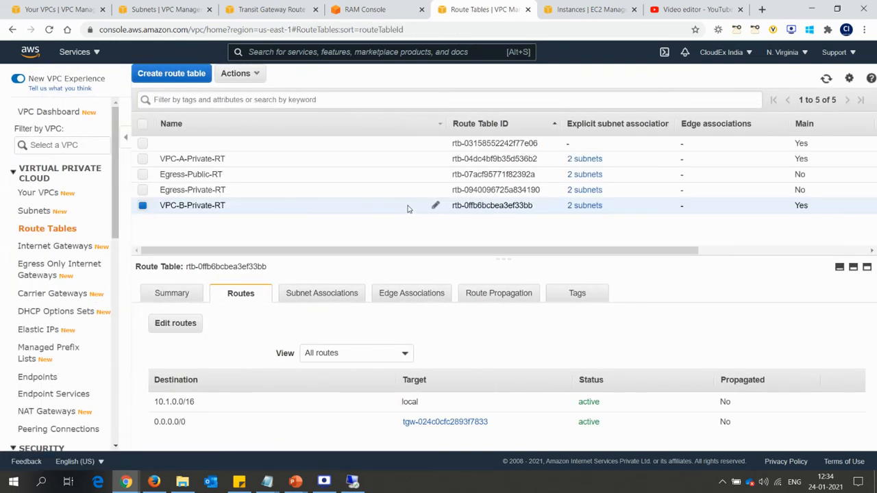
- Switch to the remote account's AWS console in Firefox and display the routes of Remote-VPC-Private-RT
click(154, 482)
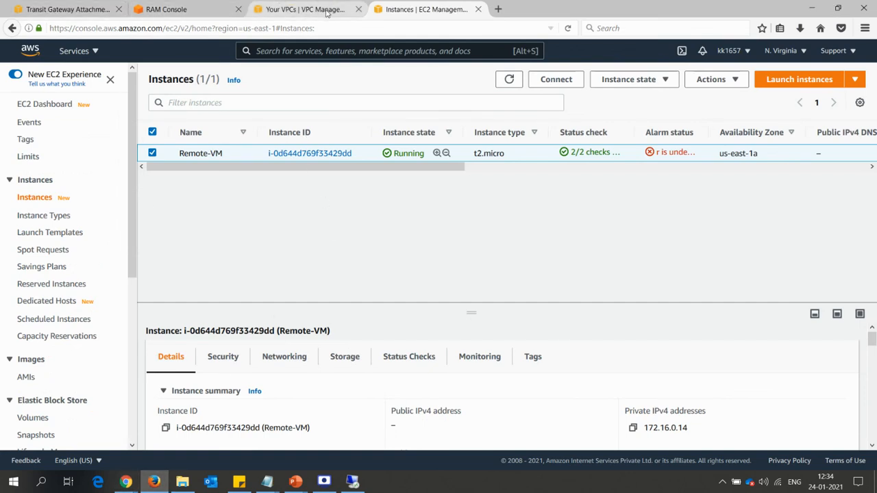
click(296, 10)
click(61, 230)
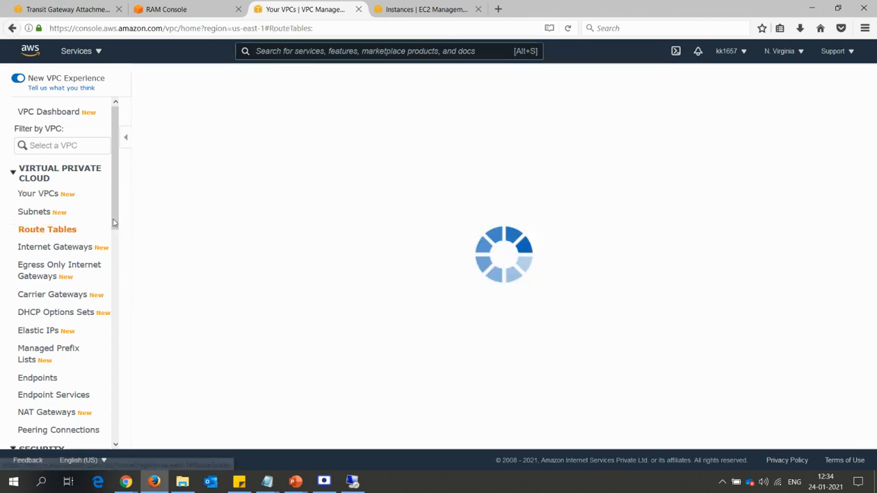
click(233, 144)
click(239, 323)
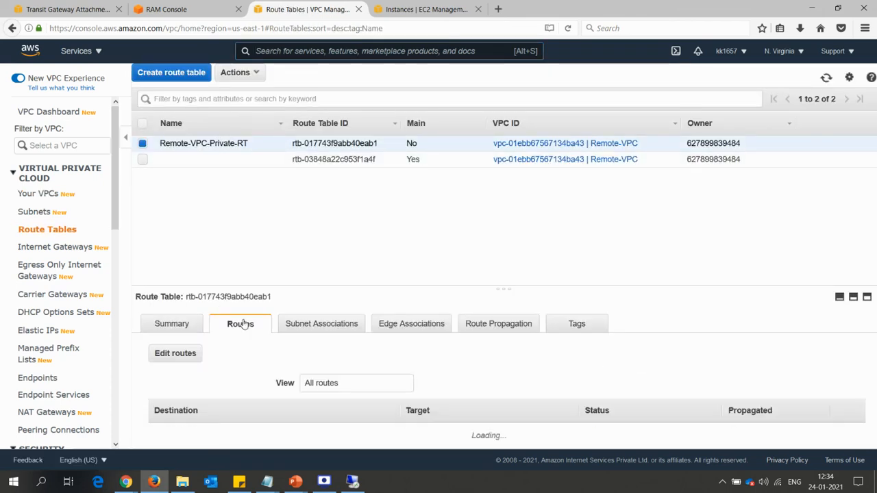
- Add a 0.0.0.0/0 route targeting transit gateway tgw-024c0cfc2893f7833 to Remote-VPC-Private-RT and save the routes
click(175, 354)
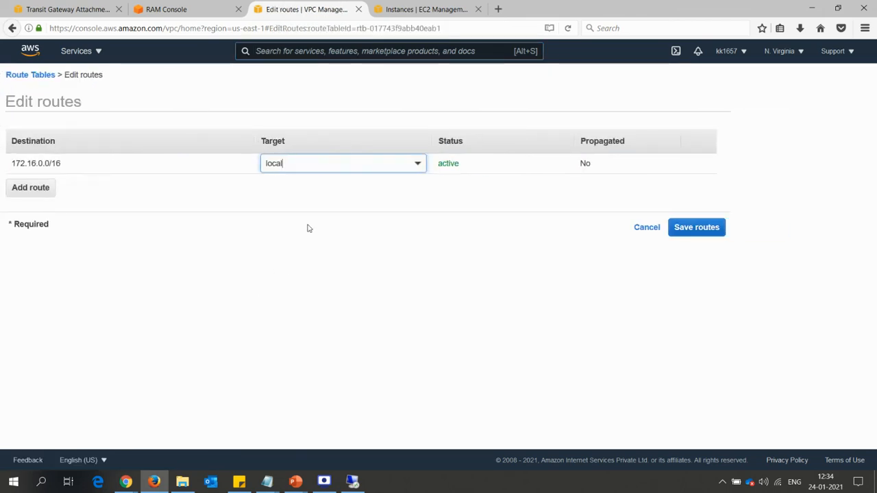
click(2, 189)
click(23, 189)
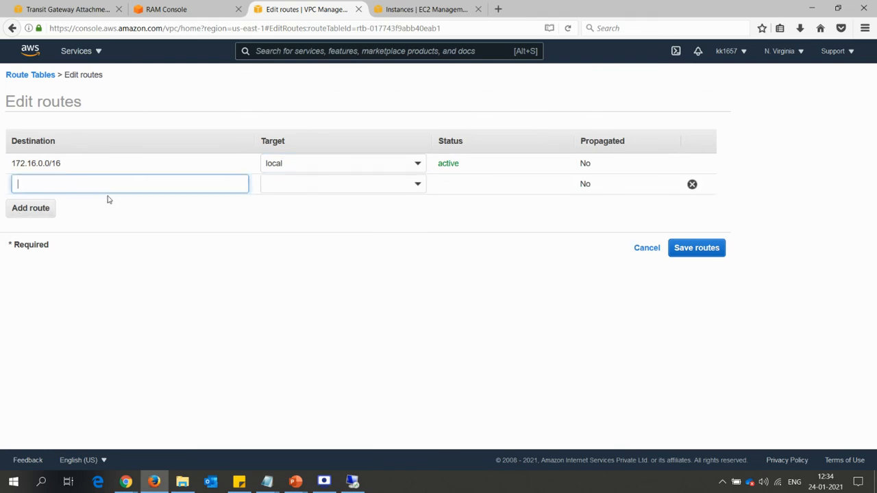
text(0.)
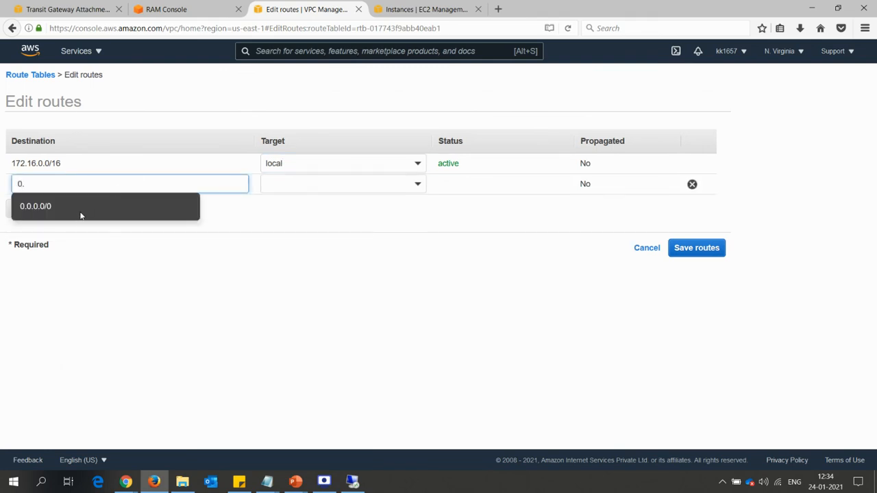
click(95, 212)
click(303, 182)
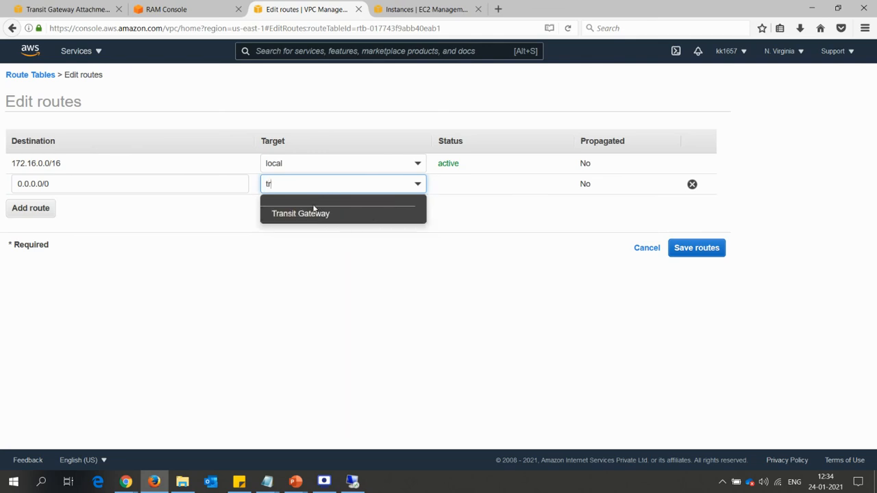
click(306, 214)
click(327, 214)
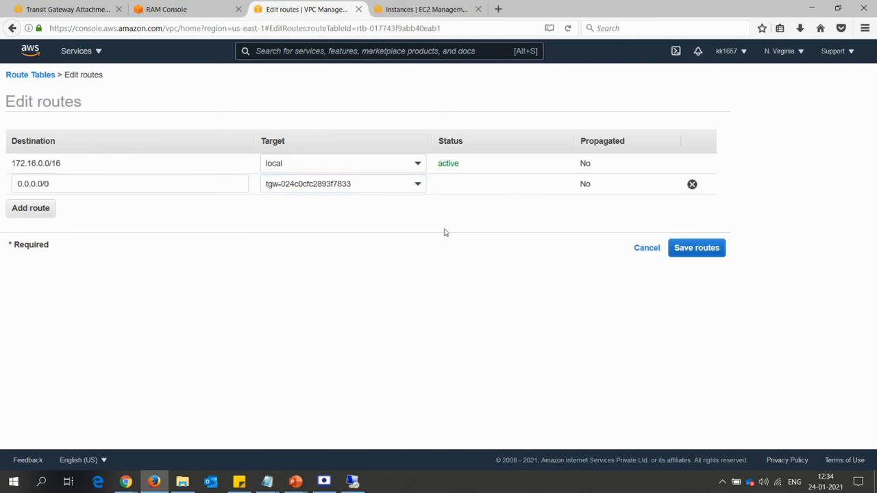
click(692, 250)
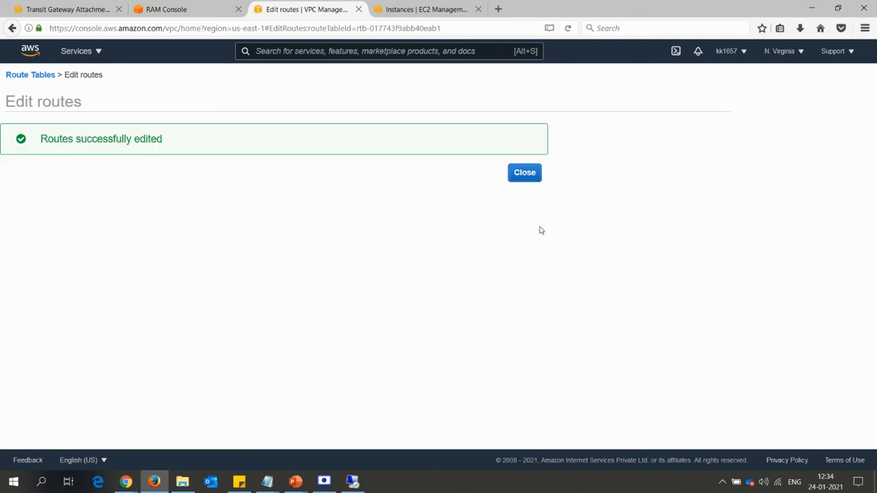
click(524, 173)
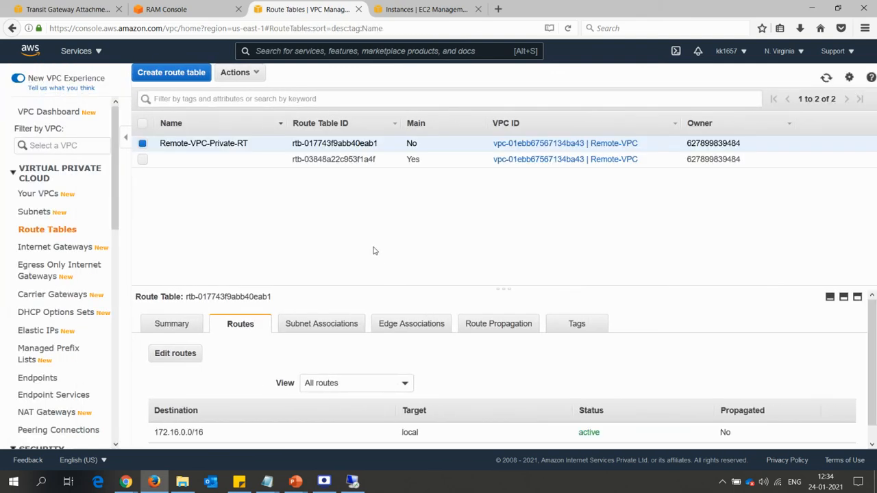
- Return to the bastion host session and enter administrator as the user name for VPC-A-VM
click(352, 482)
text(a)
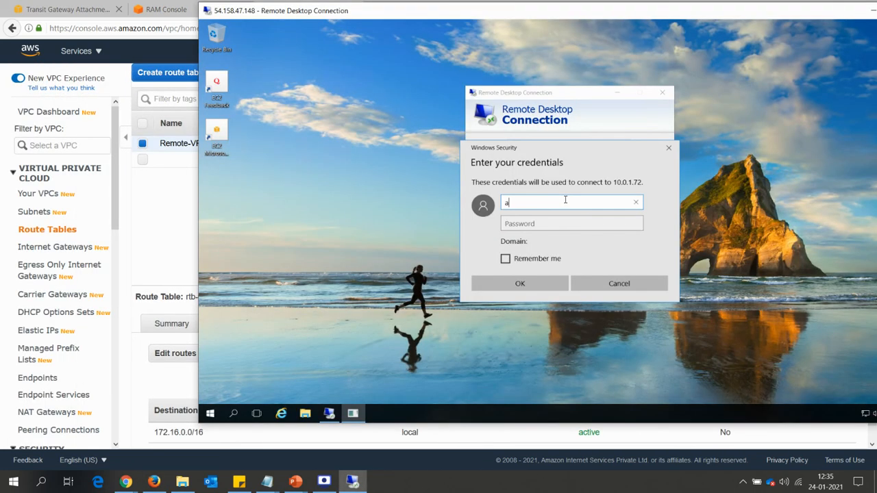
text(dministrator)
key(Tab)
- Switch to the Notepad notes and select VPC-A-VM's administrator password for copying
key(alt+Tab)
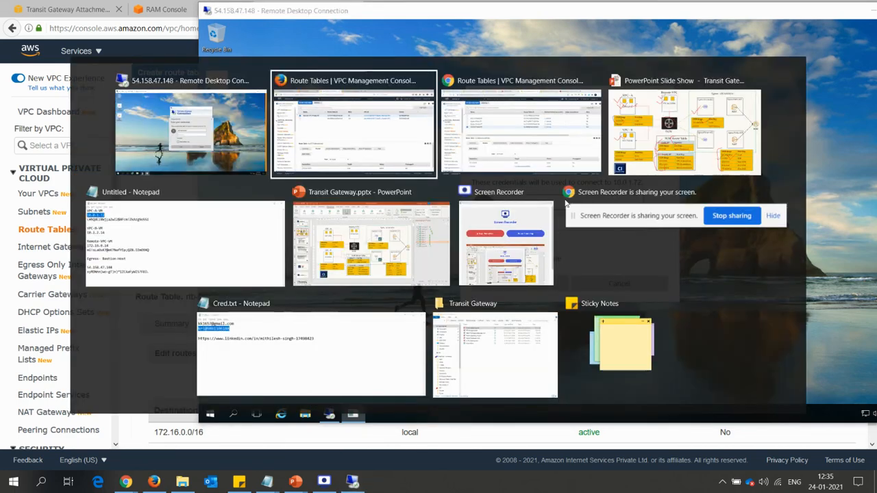
key(alt+Tab)
key(alt+Tab)
key(alt+Tab)
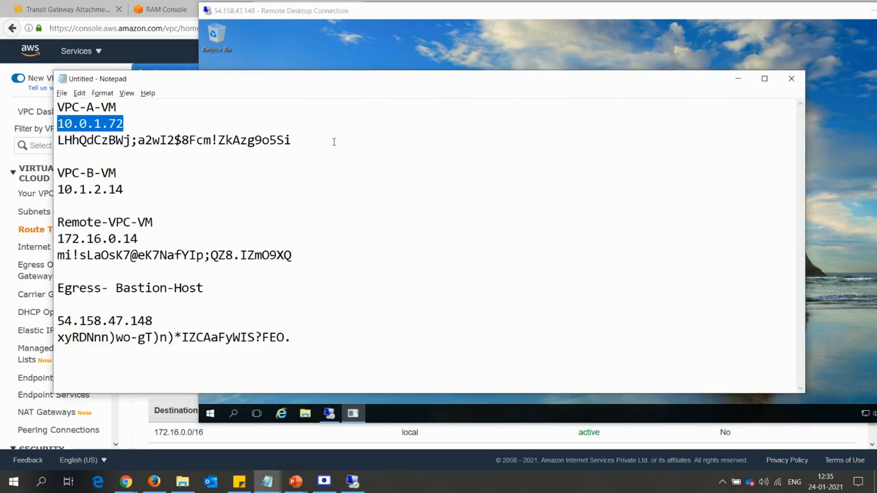
click(293, 140)
key(shift+Home)
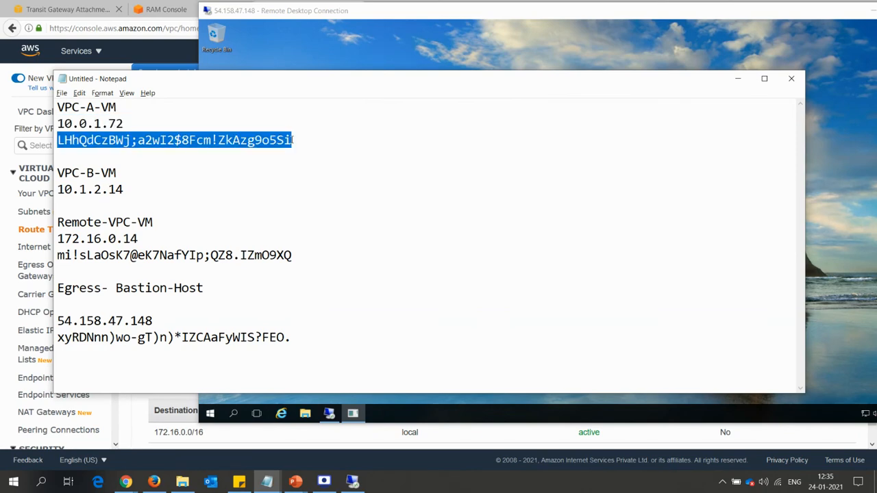
- Back in the bastion host session, enter VPC-A-VM's password, submit the credentials and accept the untrusted certificate
key(alt+Tab)
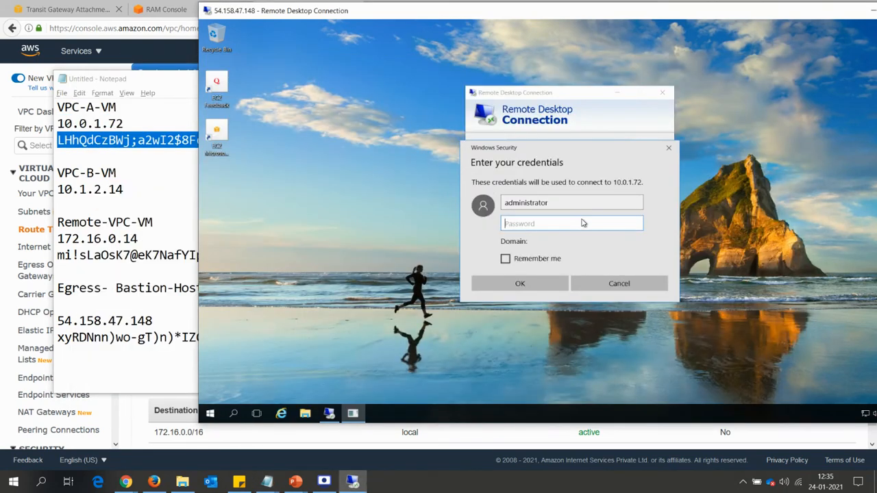
key(ctrl+v)
key(Return)
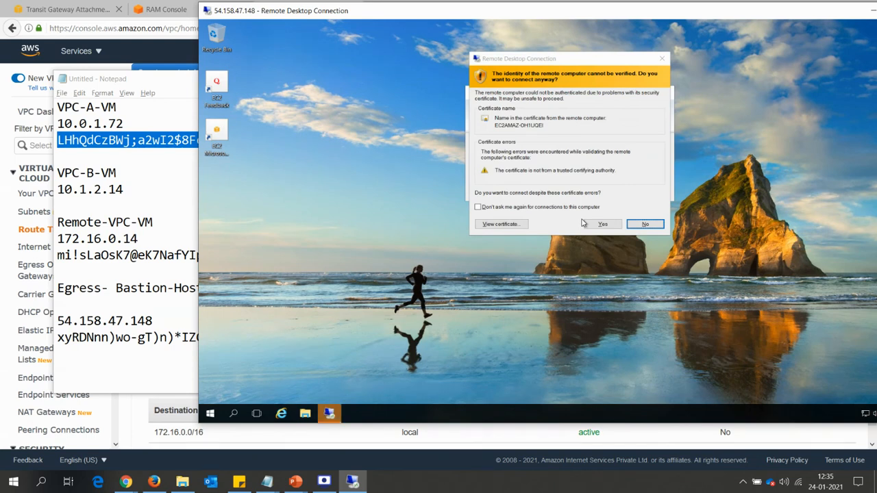
click(593, 224)
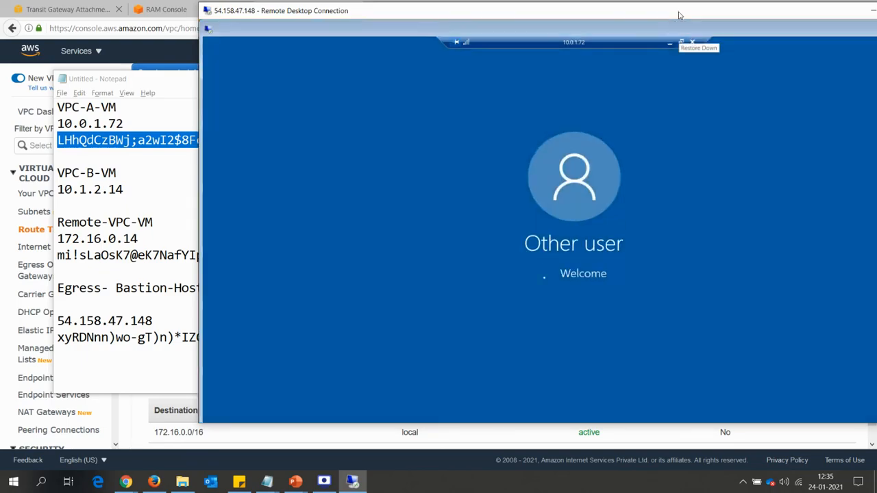
- Restore the full-screen 10.0.1.72 session to a smaller window and clear its PowerShell console with cls
double_click(679, 14)
click(565, 7)
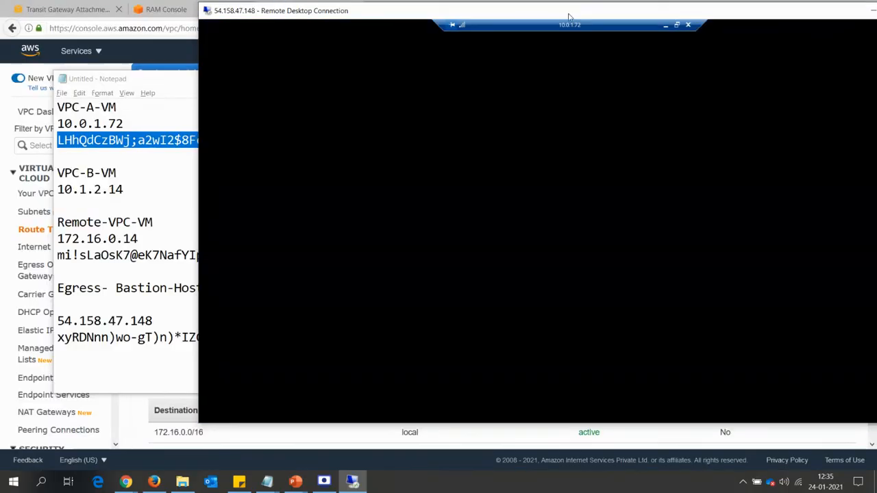
click(677, 26)
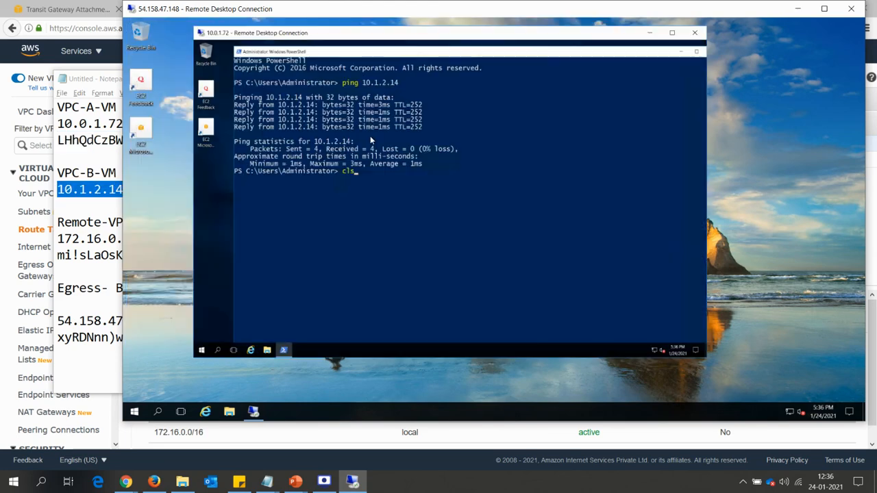
key(Return)
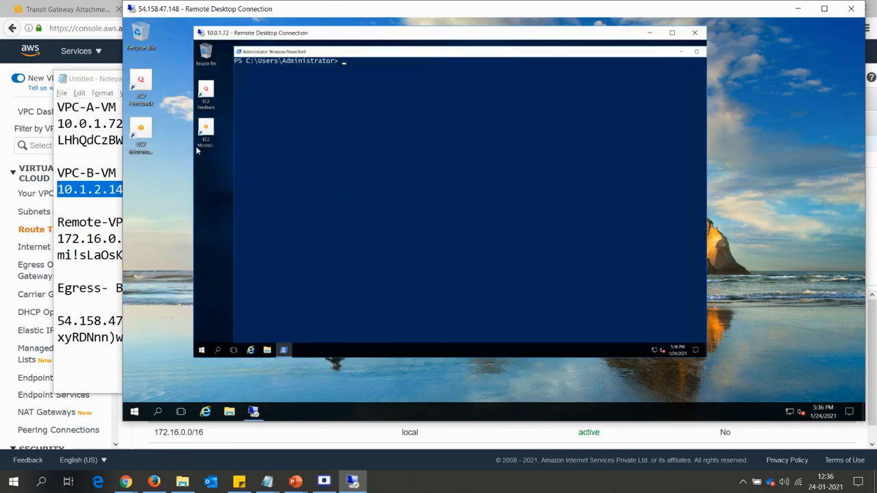
- Copy VPC-B-VM's address 10.1.2.14 from the Notepad notes and ping it from VPC-A-VM's PowerShell
drag(313, 9, 372, 16)
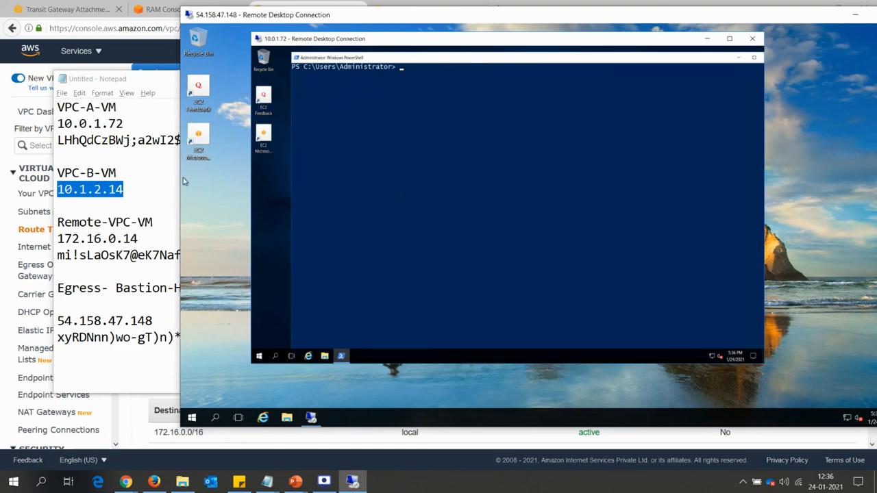
click(123, 190)
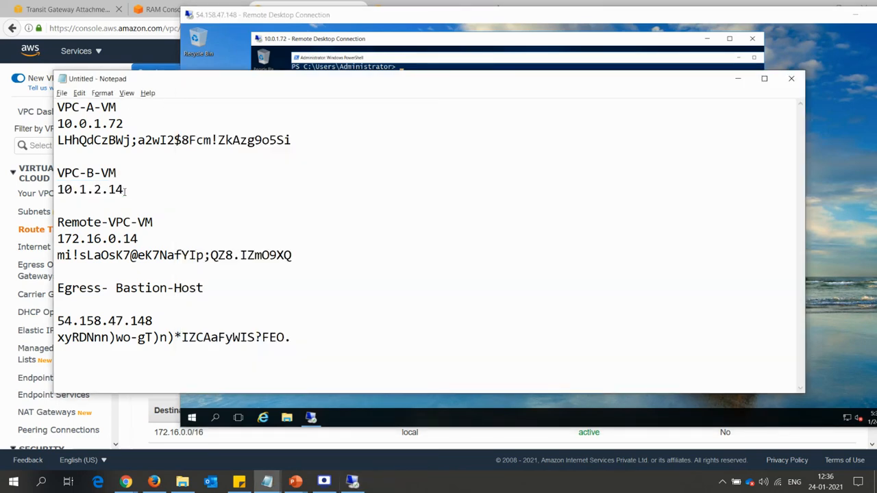
double_click(124, 191)
key(ctrl+c)
key(alt+Tab)
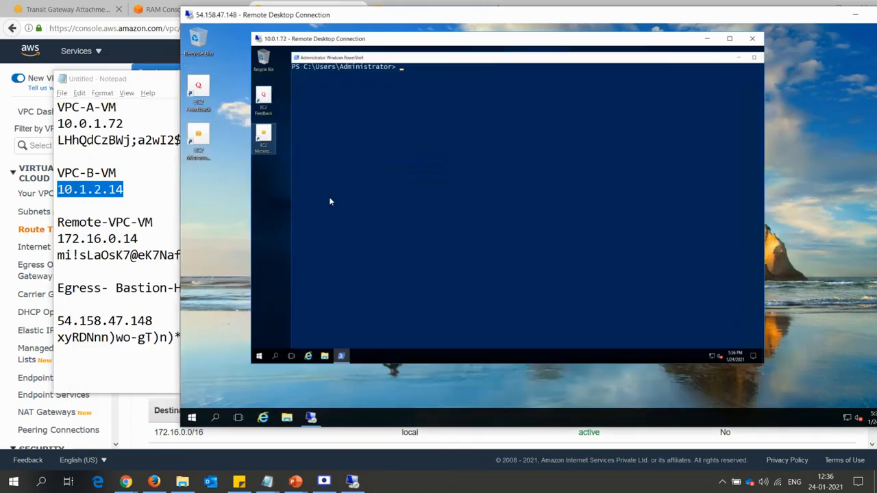
text(ping)
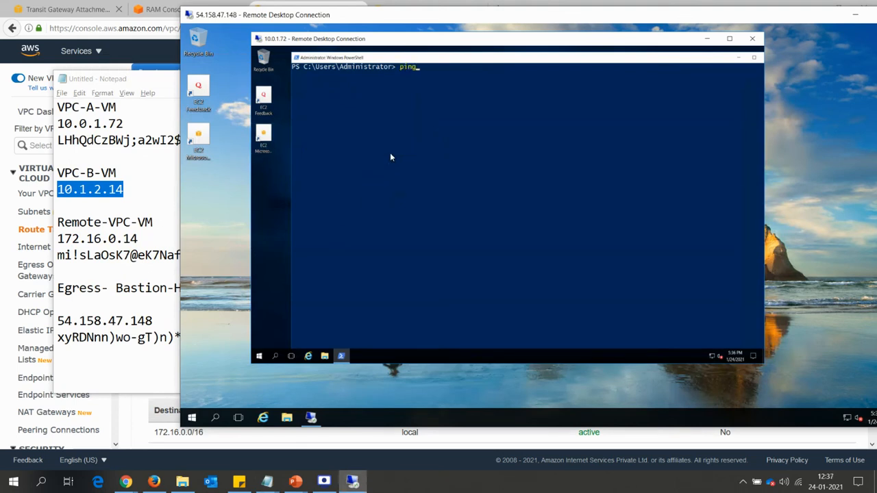
key(ctrl+v)
key(Return)
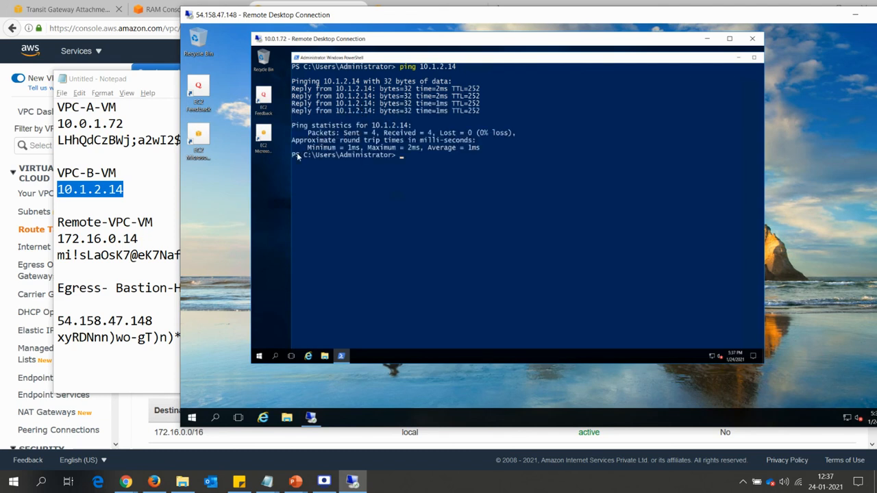
- Copy Remote-VPC-VM's address 172.16.0.14 from the notes and run Test-NetConnection against it on port 3389 from VPC-A-VM
click(140, 238)
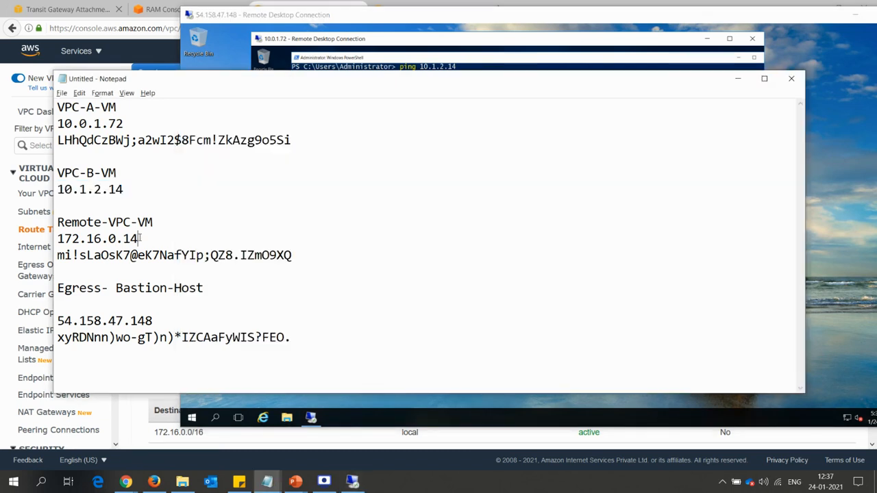
key(shift+Home)
key(ctrl+c)
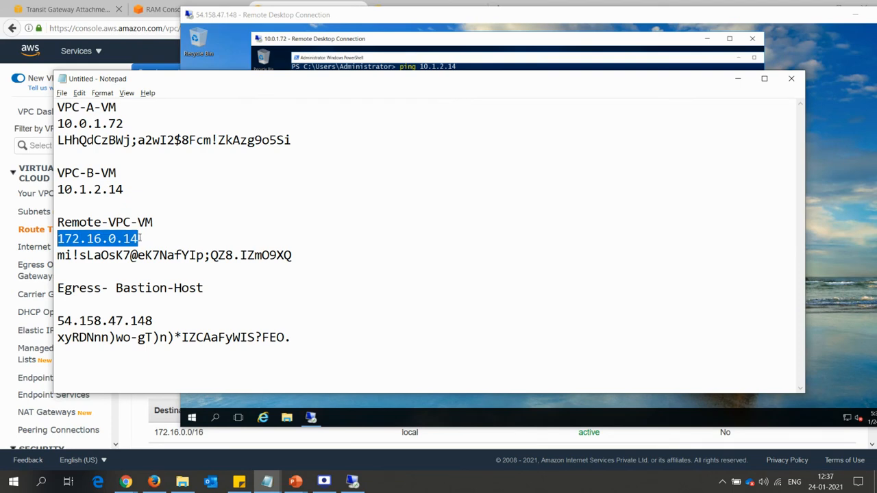
key(alt+Tab)
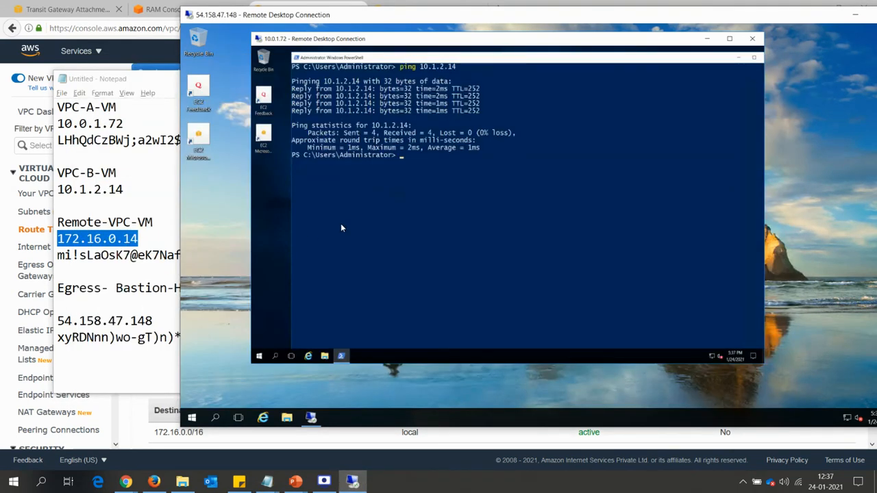
text(test-netco)
key(Tab)
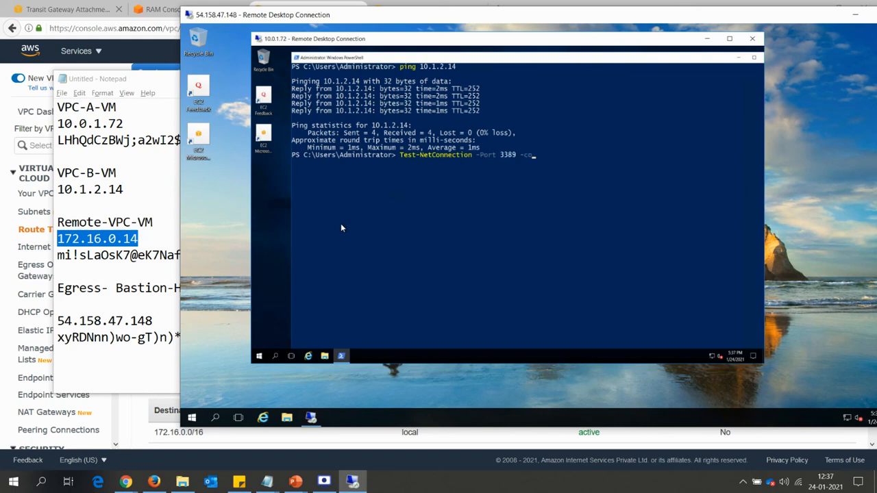
key(Tab)
key(ctrl+v)
key(Return)
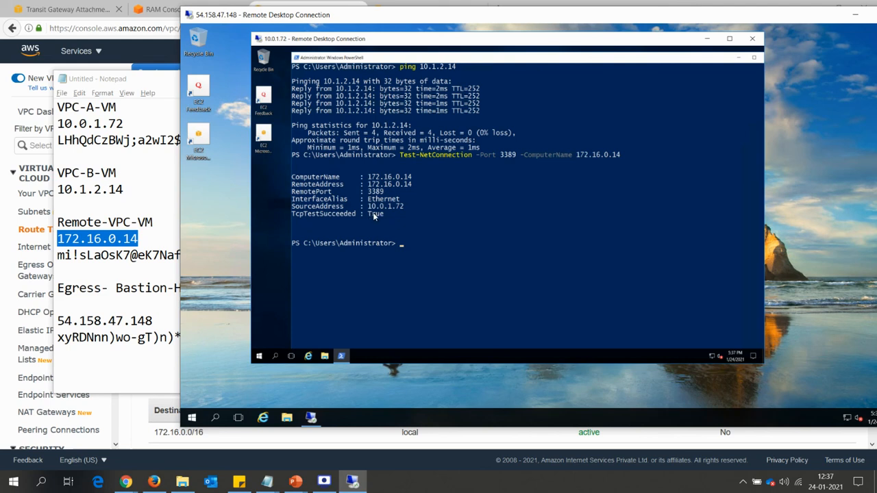
drag(368, 214, 384, 215)
- Switch to the PowerPoint slide show, mark VMs in VPC-A, Remote-VPC and VPC-B, and circle the VPC-A label
key(alt+Tab)
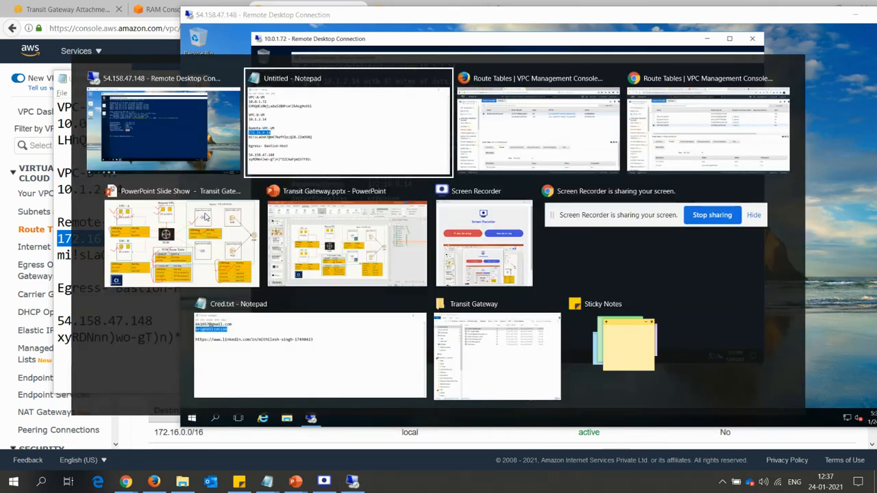
key(alt+Tab)
key(alt+Tab)
key(alt+Tab)
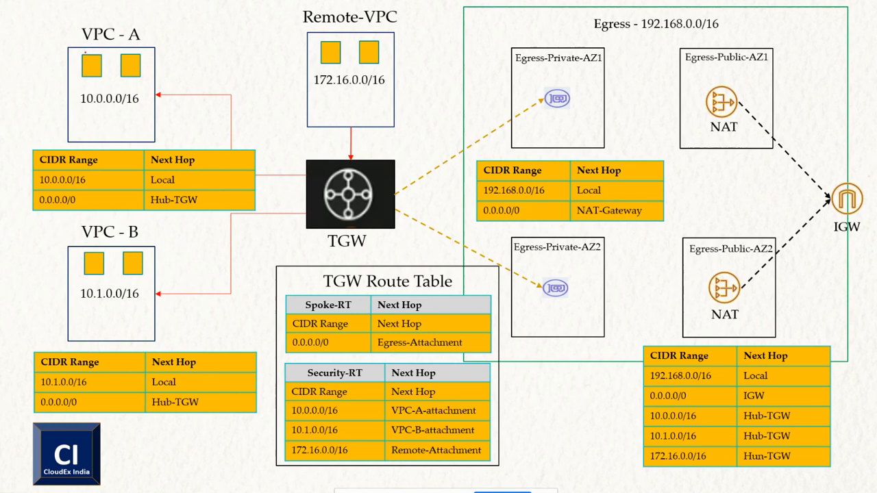
drag(84, 53, 98, 60)
drag(348, 57, 381, 43)
drag(99, 282, 122, 274)
drag(129, 65, 153, 56)
mouse_move(112, 18)
mouse_down()
mouse_move(95, 20)
mouse_move(117, 57)
mouse_move(98, 12)
mouse_up()
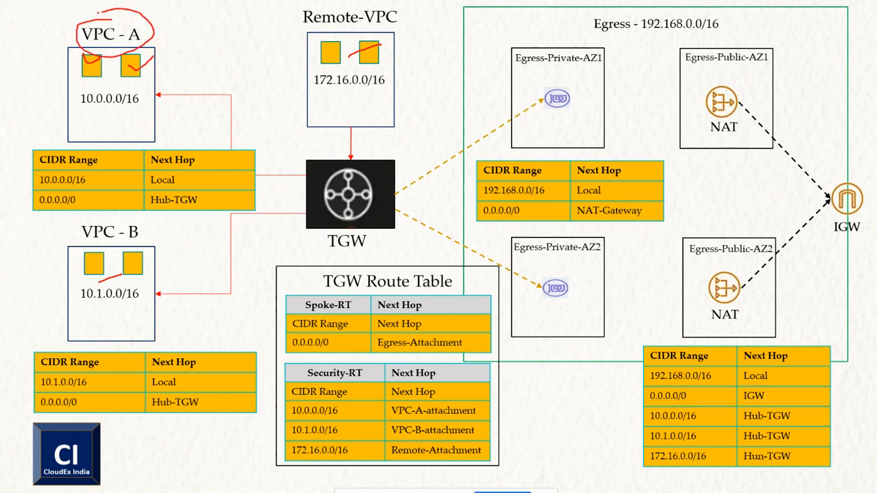
- Return to the VPC-A-VM session and browse to google.com in Internet Explorer, accepting the secure-connection alert
key(alt+Tab)
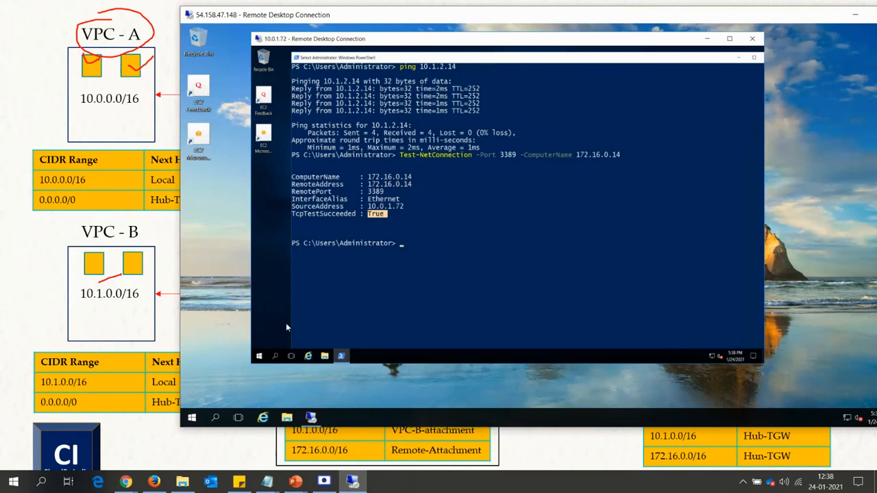
click(307, 356)
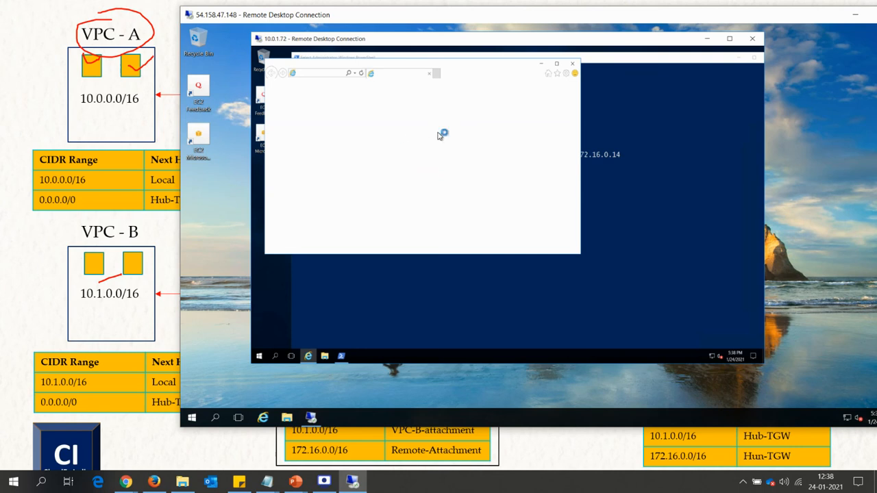
click(321, 73)
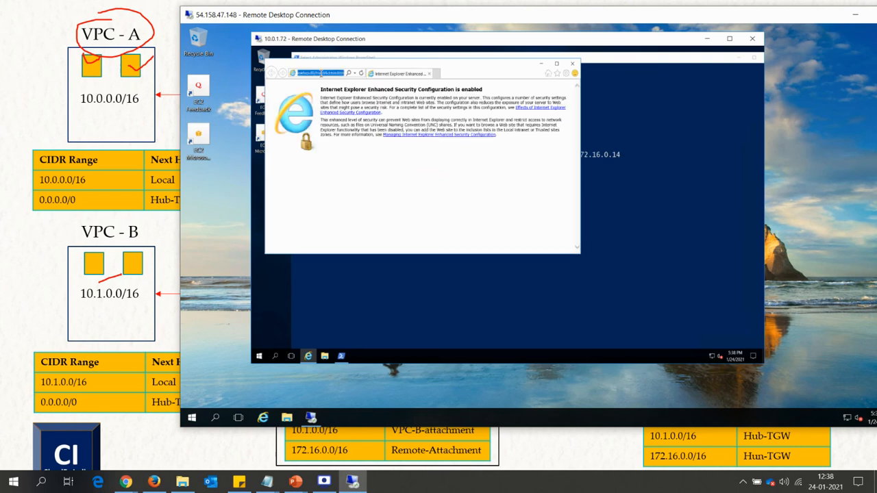
text(google.com)
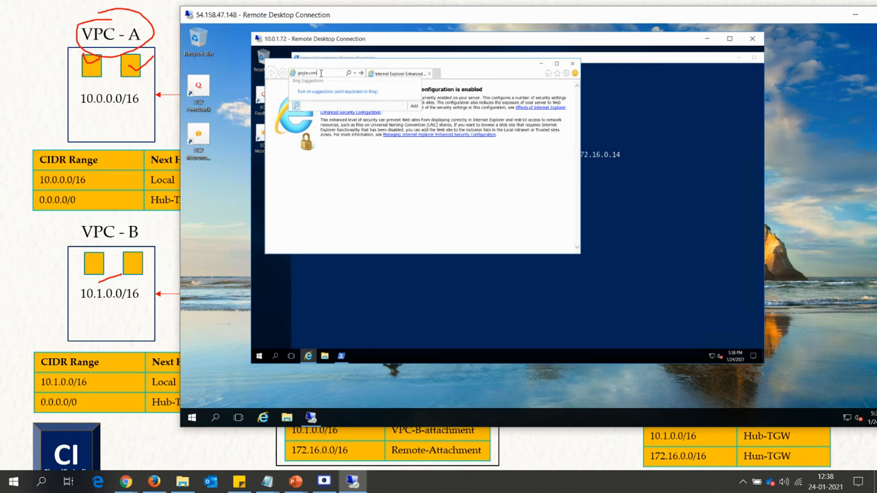
key(Return)
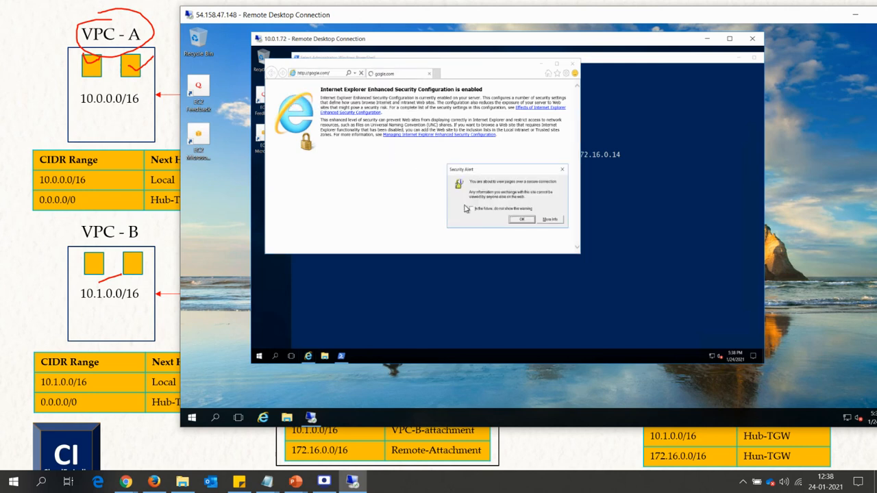
click(518, 221)
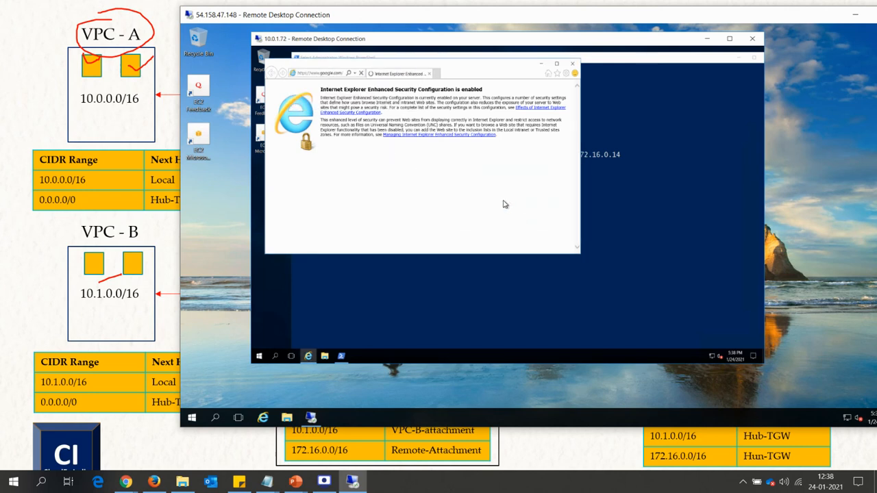
click(557, 207)
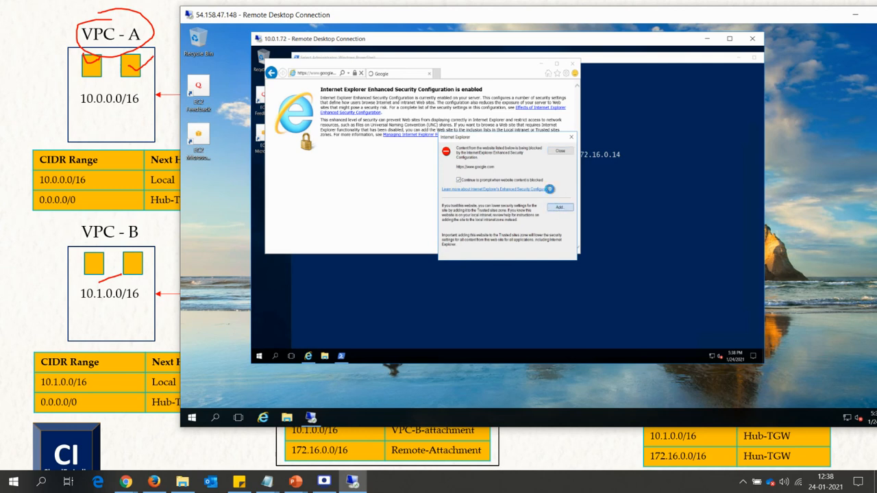
click(542, 191)
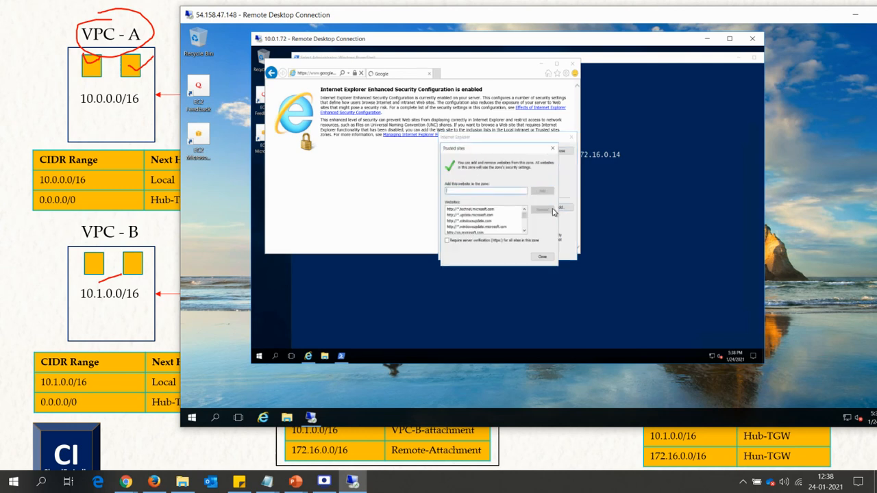
click(541, 256)
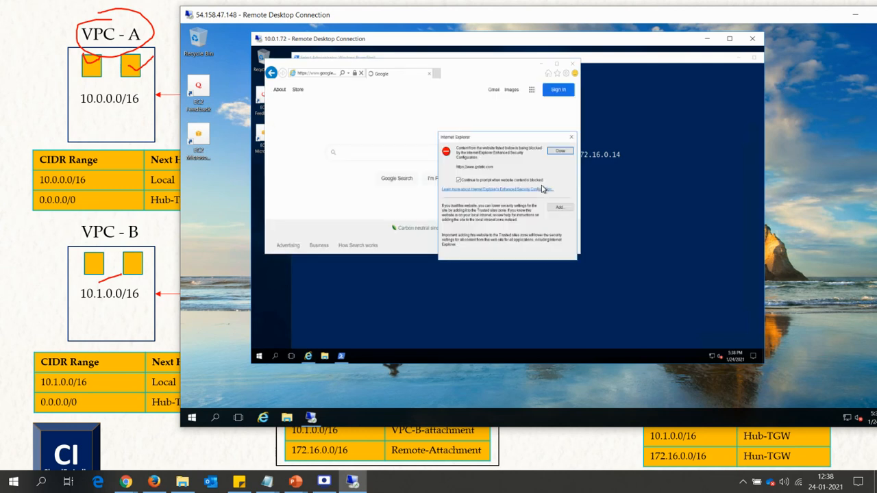
click(560, 151)
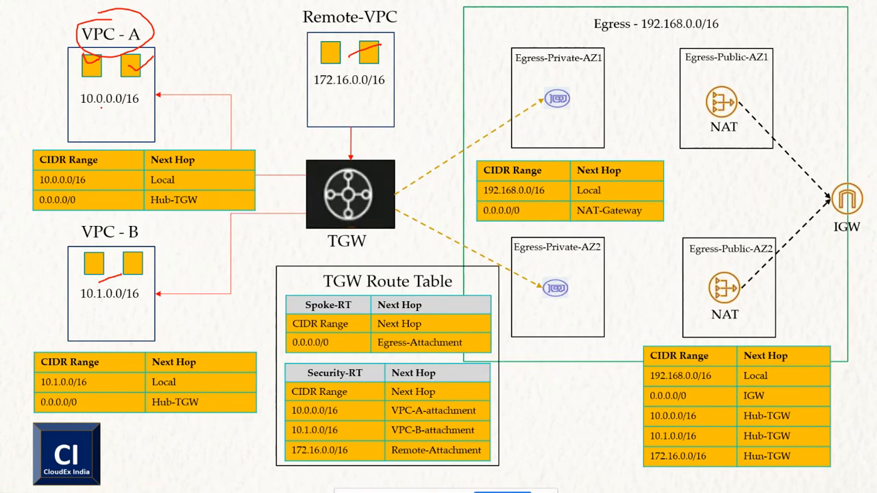
- Annotate VPC-A, VPC-B and Remote-VPC on the PowerPoint architecture slide, and erase all pen marks
mouse_move(102, 107)
mouse_down()
mouse_move(101, 132)
mouse_move(118, 107)
mouse_move(122, 119)
mouse_move(136, 112)
mouse_up()
mouse_move(144, 74)
mouse_down()
mouse_move(139, 99)
mouse_move(151, 86)
mouse_up()
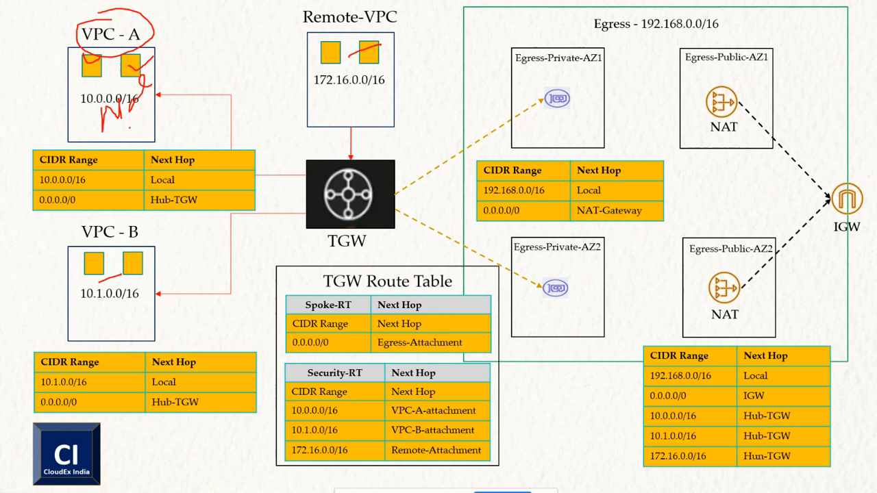
mouse_move(37, 270)
mouse_down()
mouse_move(58, 291)
mouse_move(78, 274)
mouse_up()
mouse_move(290, 51)
mouse_down()
mouse_move(300, 56)
mouse_move(343, 20)
mouse_up()
key(e)
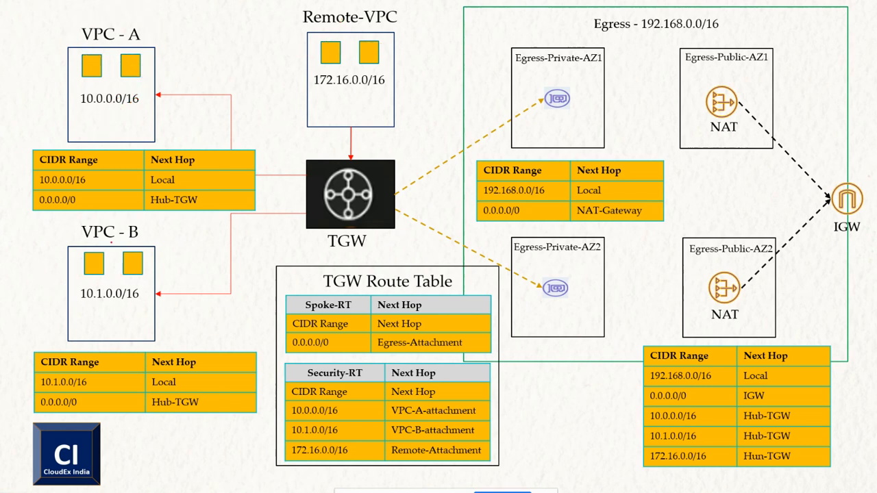